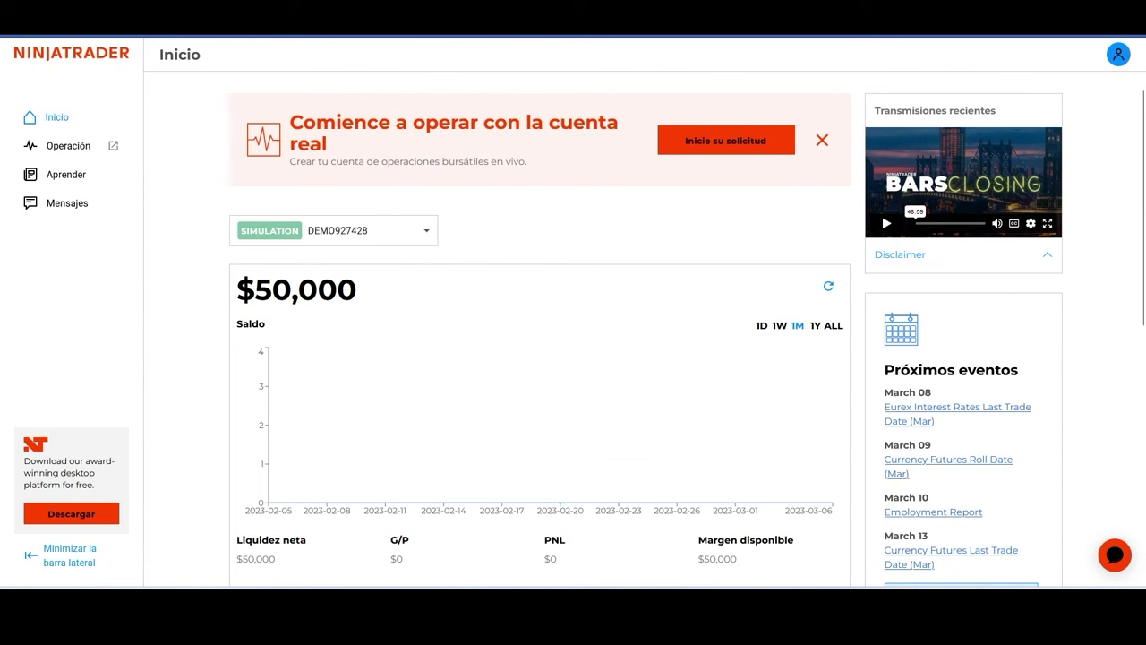
Dismiss the live-account banner and review the simulation account's balance, positions and achievements on the dashboard
{"action": "left_click", "coordinate": [822, 141]}
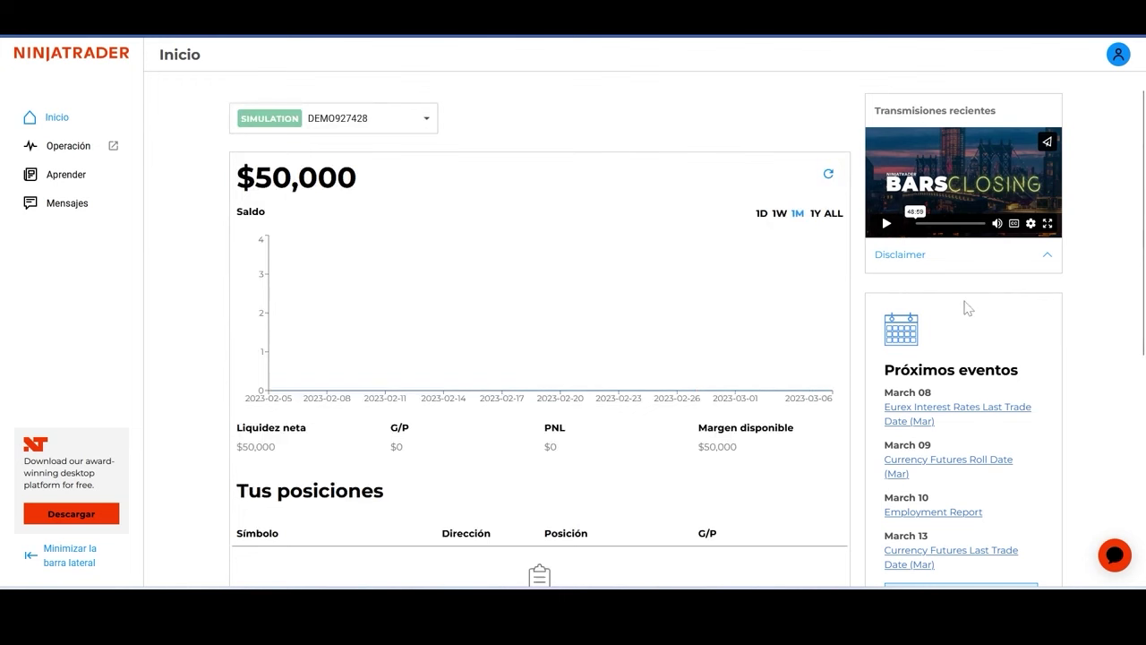
{"action": "scroll", "coordinate": [967, 308], "scroll_direction": "down", "scroll_amount": 1}
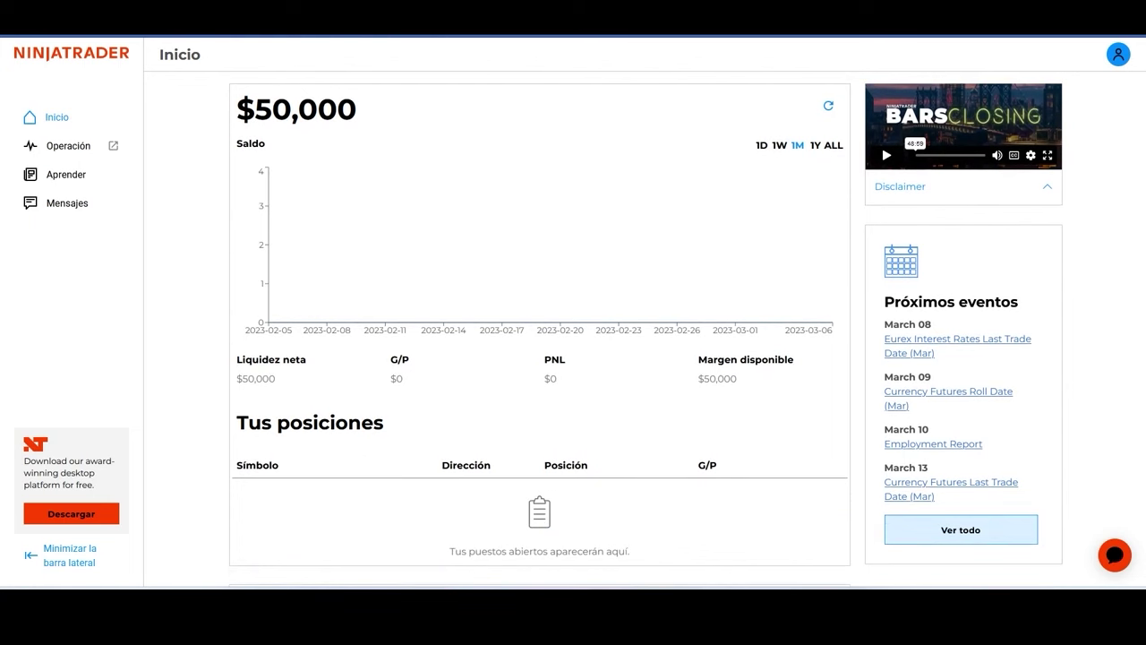
{"action": "scroll", "coordinate": [291, 212], "scroll_direction": "up", "scroll_amount": 1}
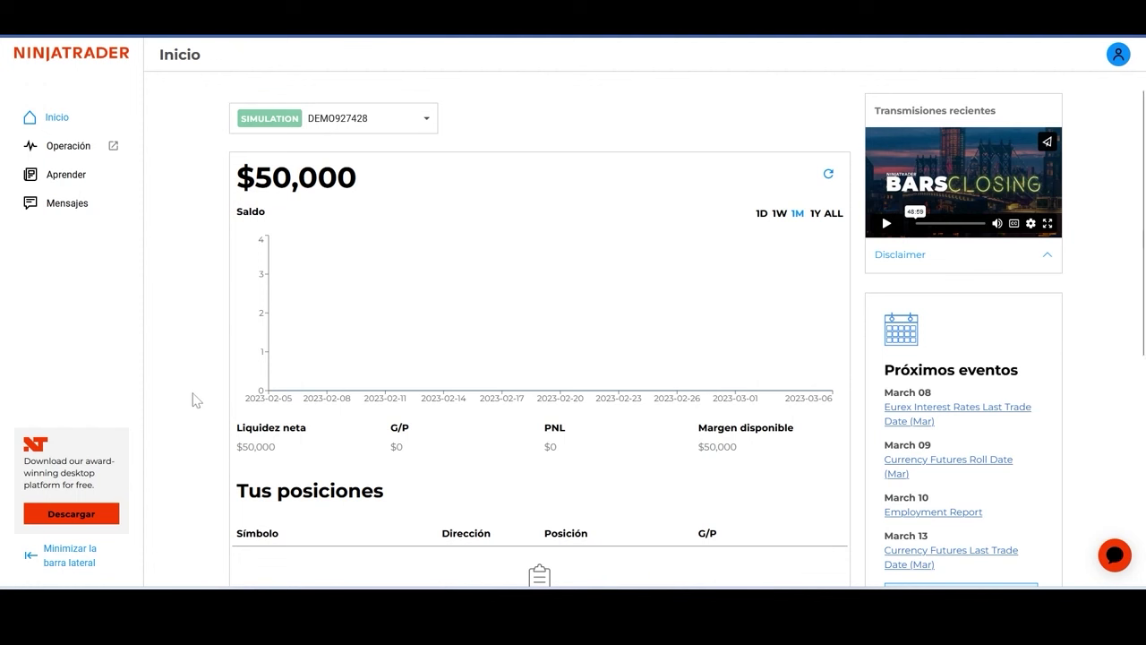
{"action": "left_click", "coordinate": [428, 125]}
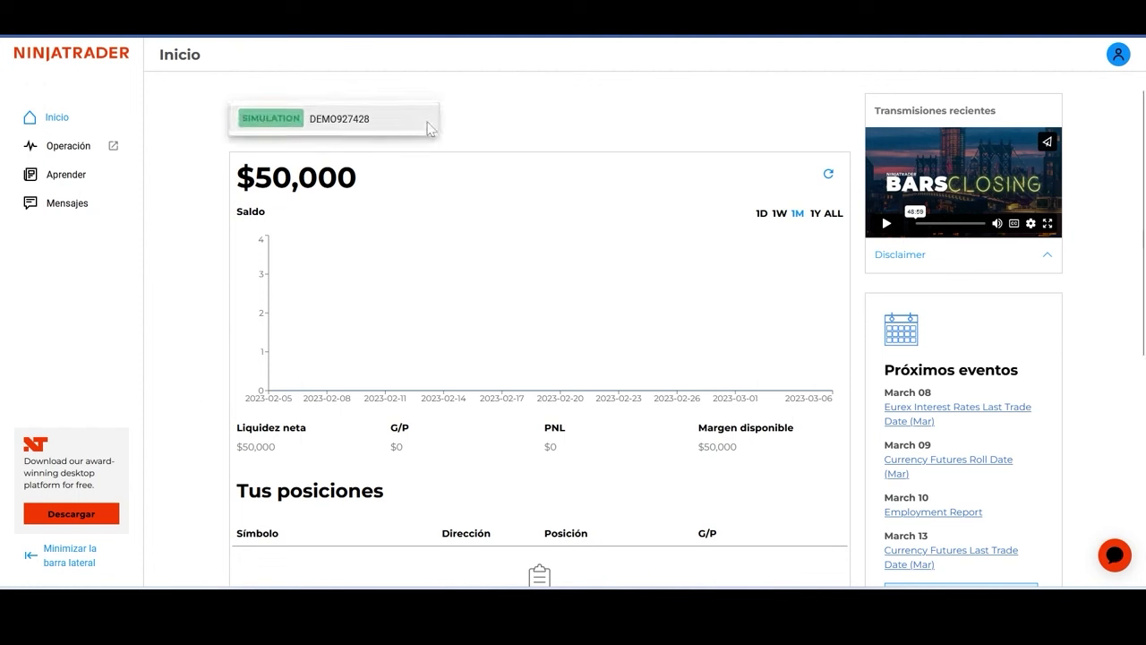
{"action": "left_click", "coordinate": [501, 105]}
{"action": "scroll", "coordinate": [358, 296], "scroll_direction": "down", "scroll_amount": 3}
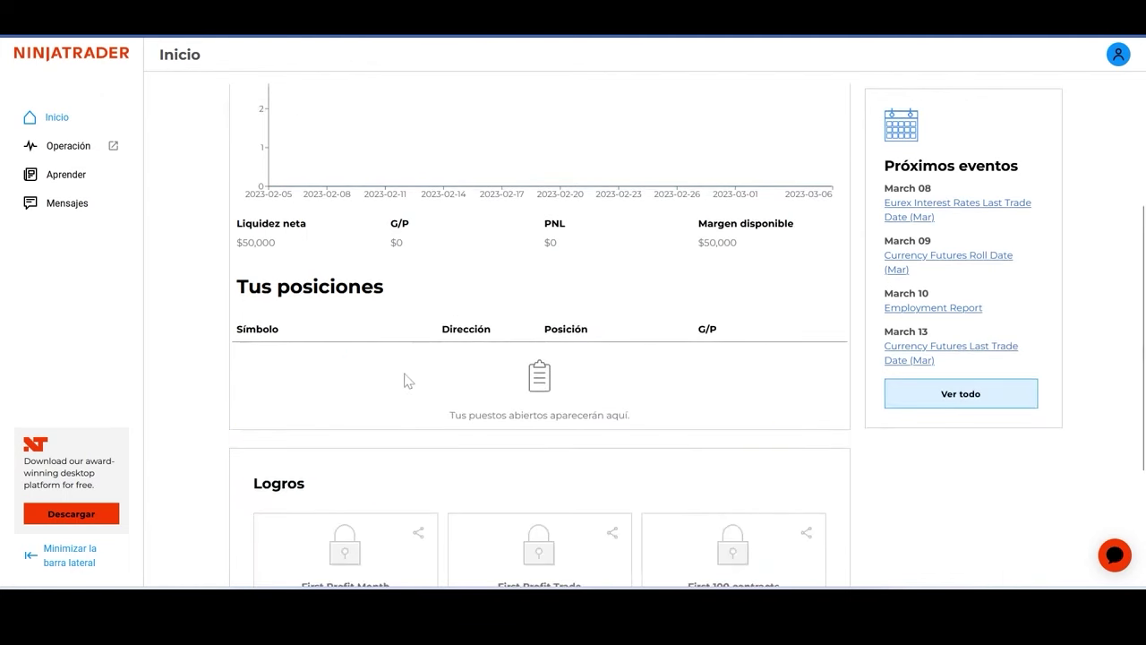
{"action": "scroll", "coordinate": [399, 331], "scroll_direction": "down", "scroll_amount": 2}
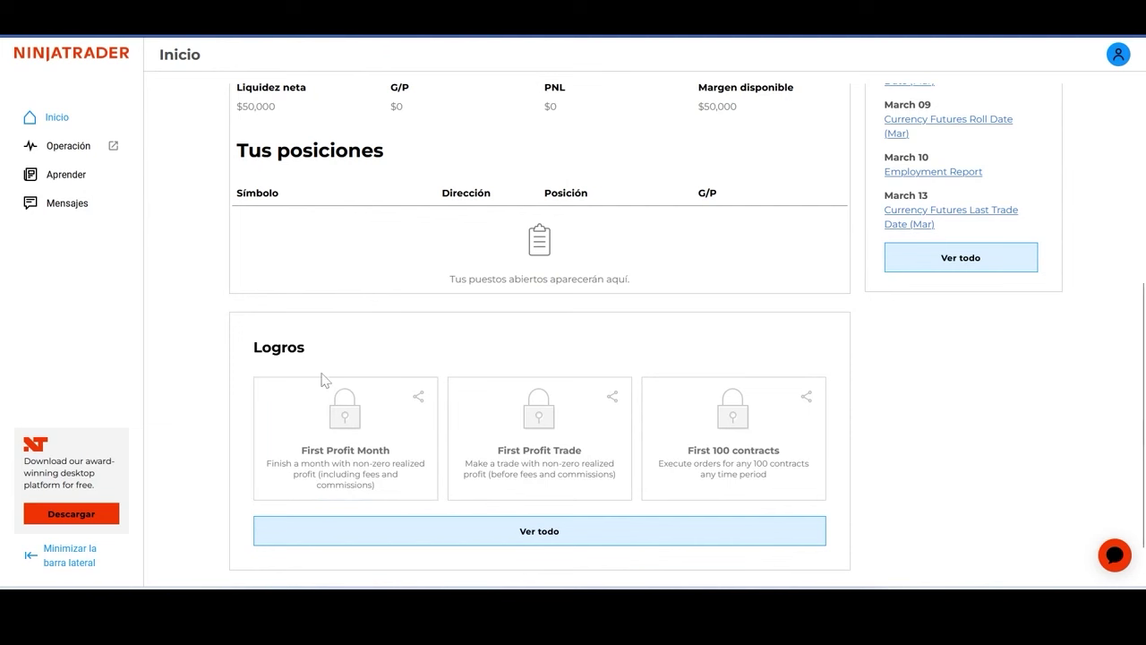
{"action": "scroll", "coordinate": [322, 379], "scroll_direction": "up", "scroll_amount": 4}
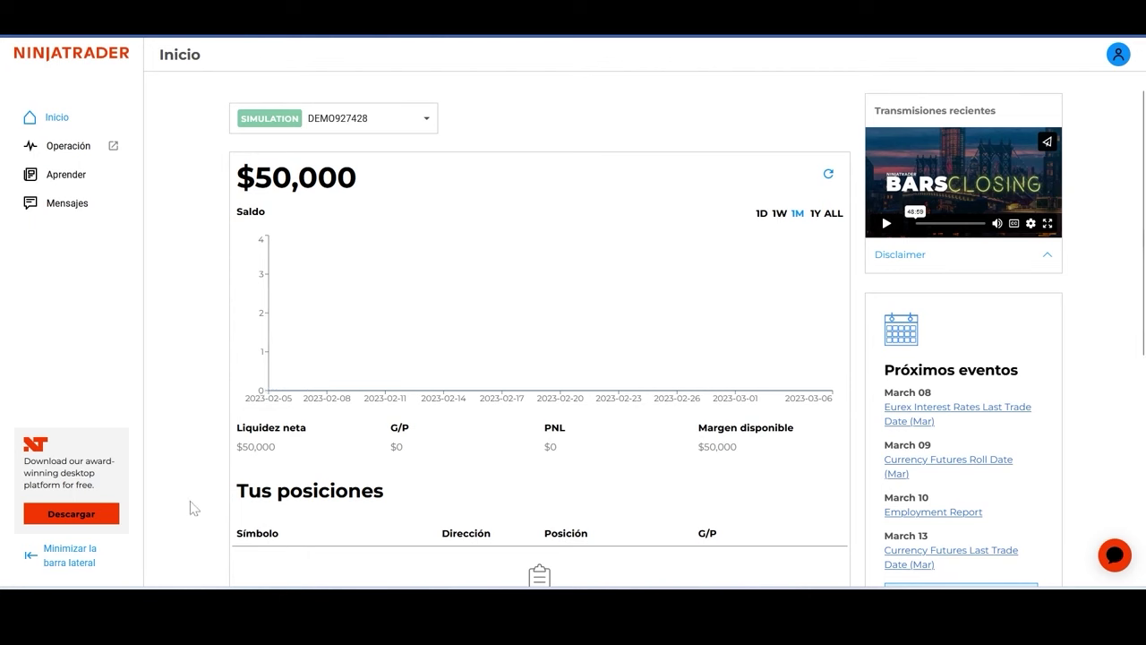
Download the latest desktop release, 8.1.1.0, and run the downloaded installer file
{"action": "left_click", "coordinate": [80, 522]}
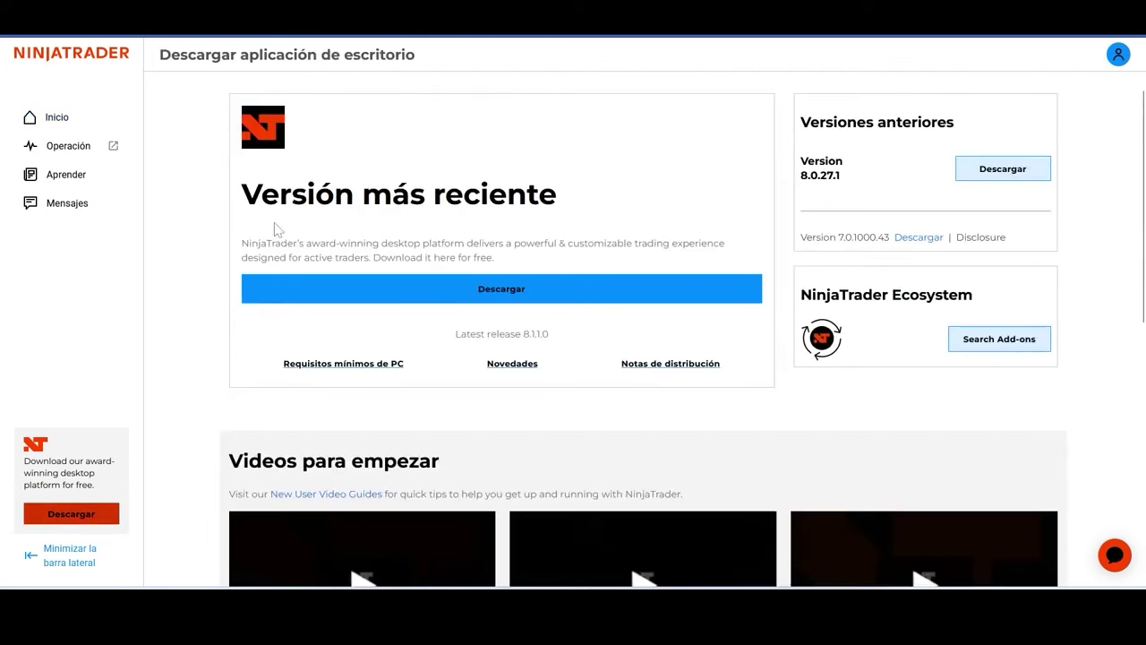
{"action": "left_click", "coordinate": [546, 296]}
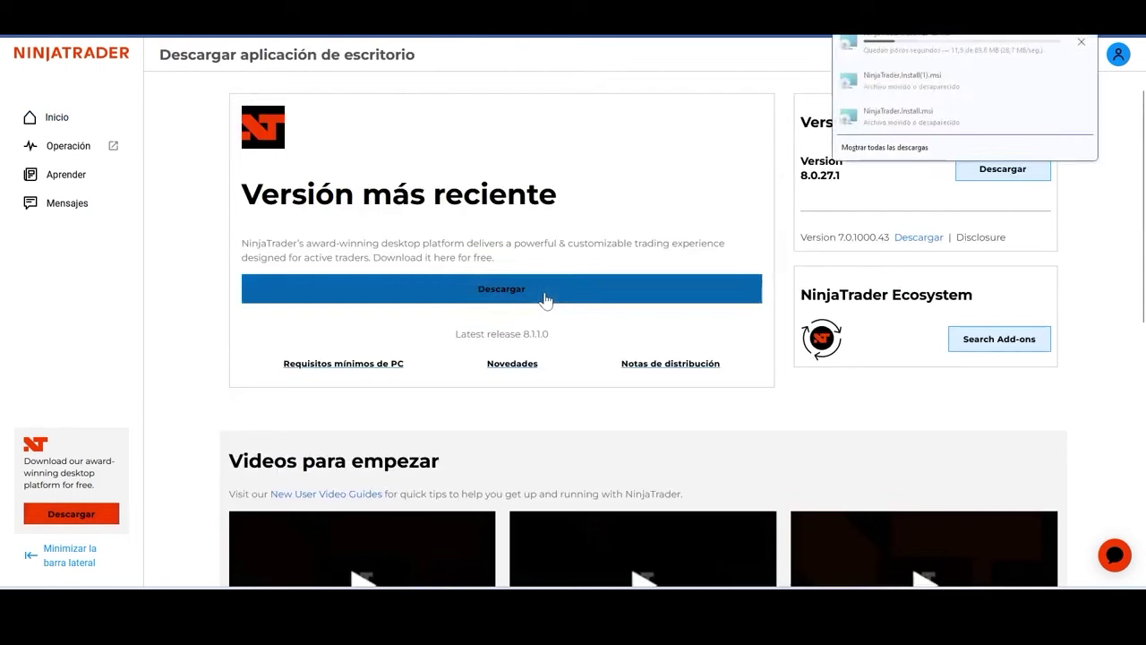
{"action": "left_click", "coordinate": [954, 41]}
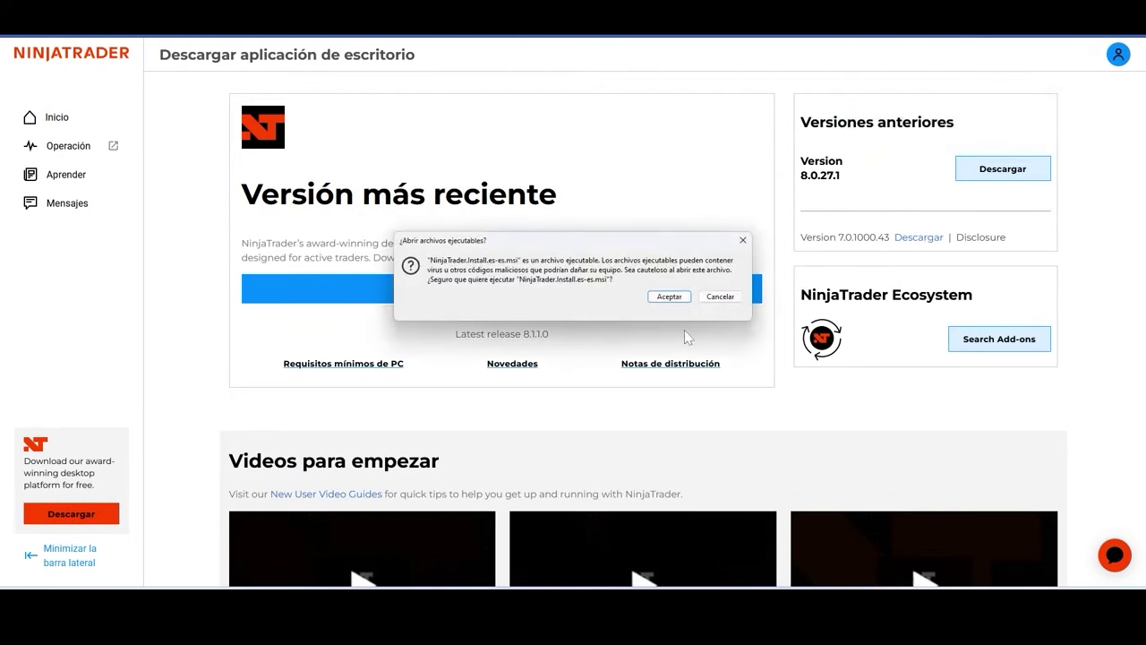
{"action": "left_click", "coordinate": [669, 297]}
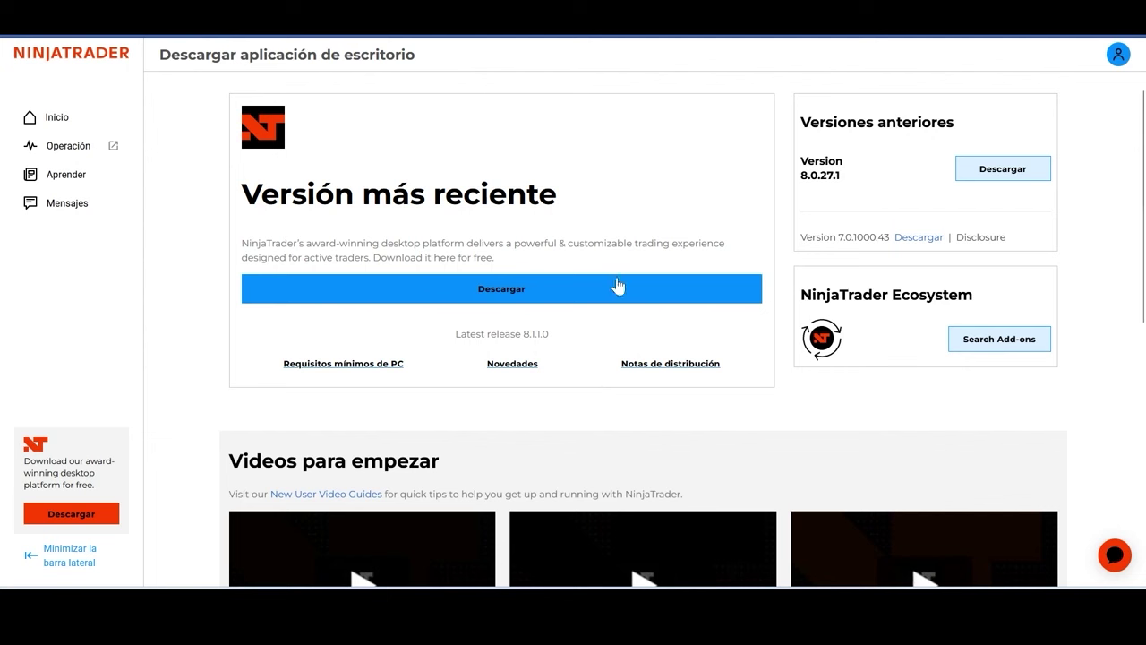
Accept the terms of service and complete the NinjaTrader installation with the default options
{"action": "left_click", "coordinate": [462, 321]}
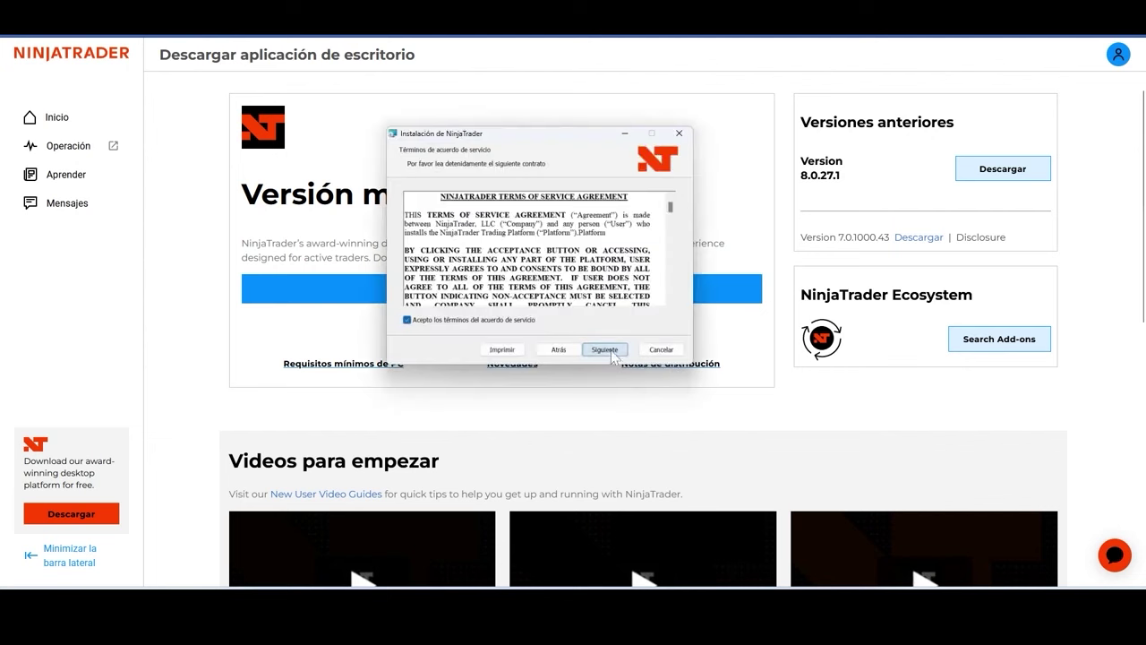
{"action": "left_click", "coordinate": [604, 350]}
{"action": "left_click", "coordinate": [605, 350]}
{"action": "left_click", "coordinate": [605, 349]}
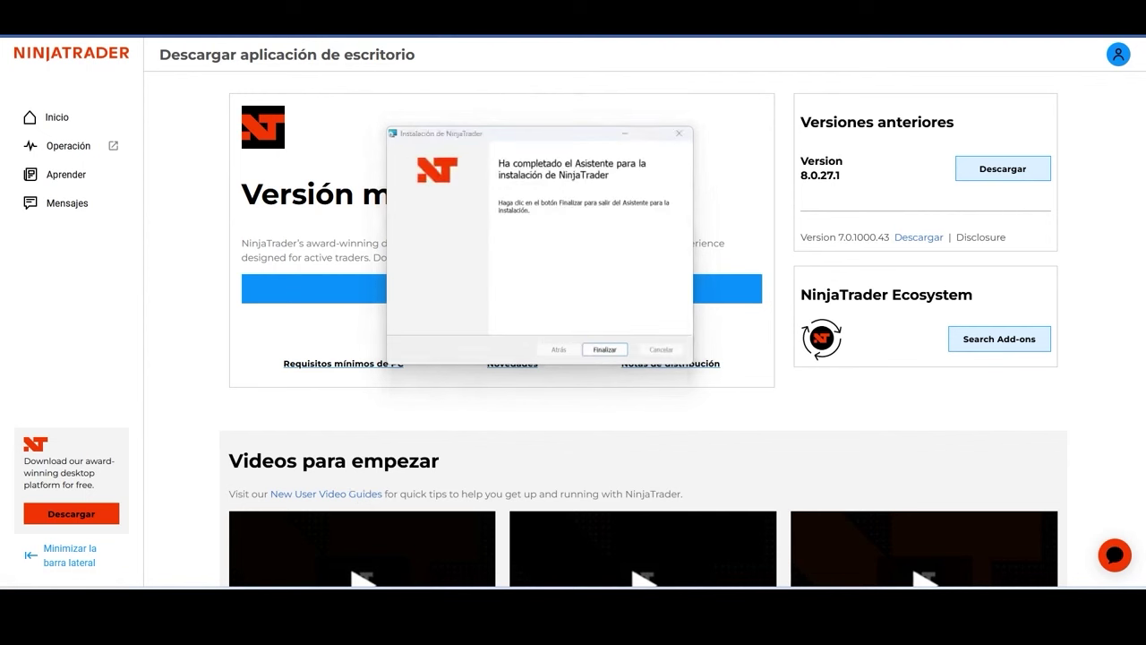
{"action": "left_click", "coordinate": [604, 349]}
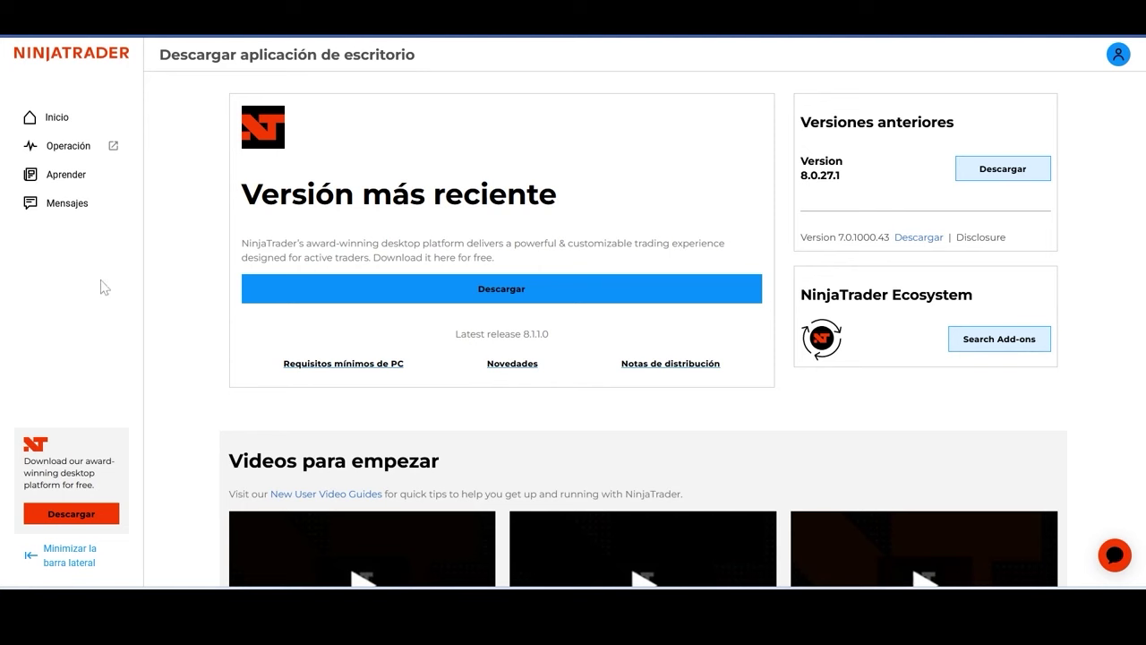
Open the web trading platform in simulation mode
{"action": "left_click", "coordinate": [61, 150]}
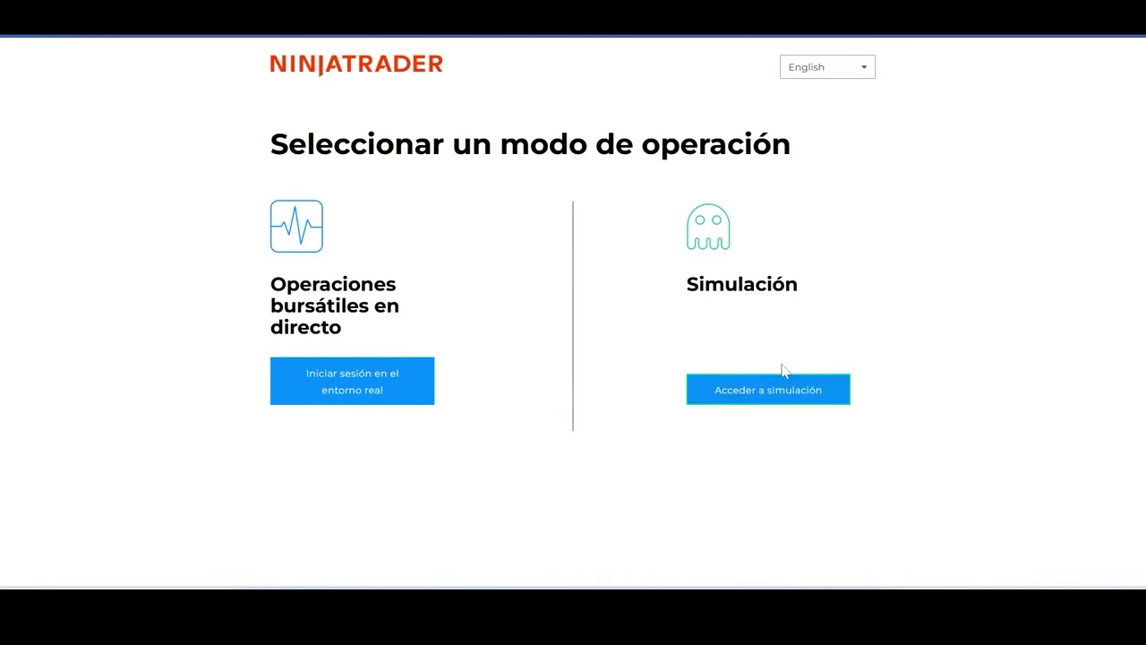
{"action": "left_click", "coordinate": [794, 398]}
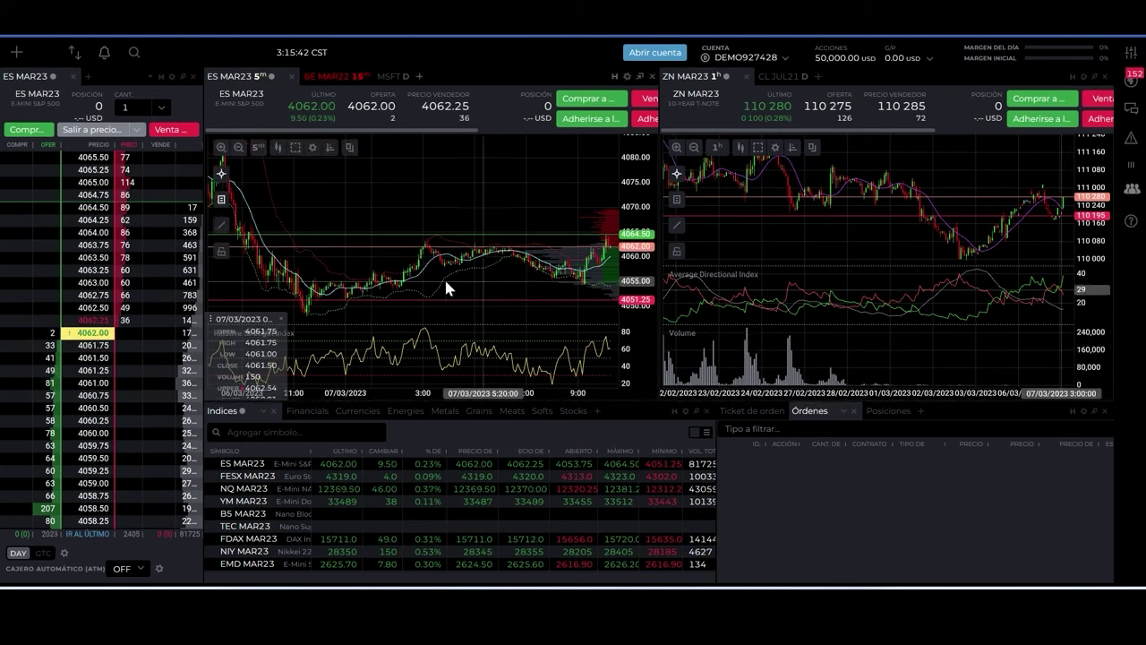
Remove the ES MAR23 price ladder module and the ZN MAR23 chart module from the workspace
{"action": "left_click", "coordinate": [185, 77]}
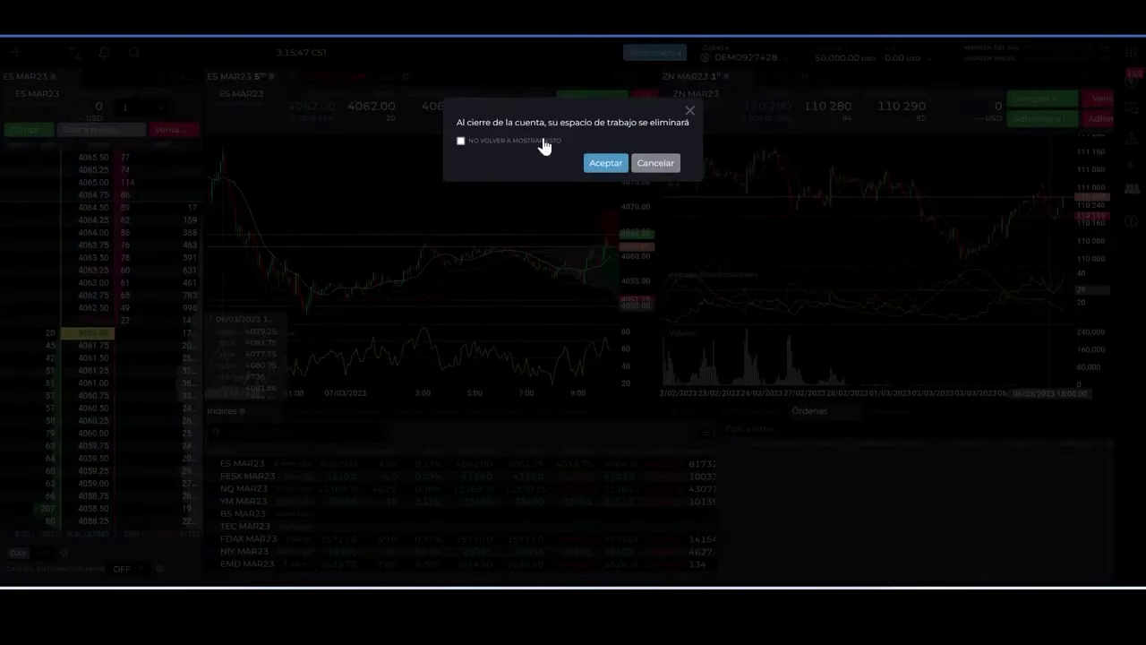
{"action": "left_click", "coordinate": [605, 163]}
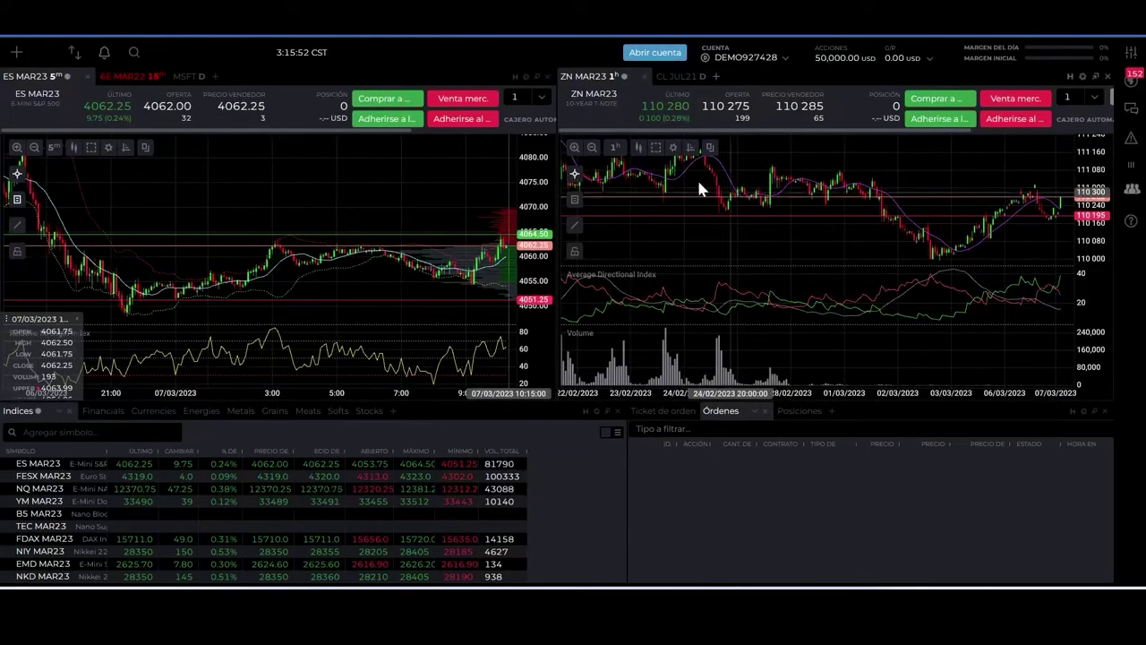
{"action": "left_click", "coordinate": [1107, 77]}
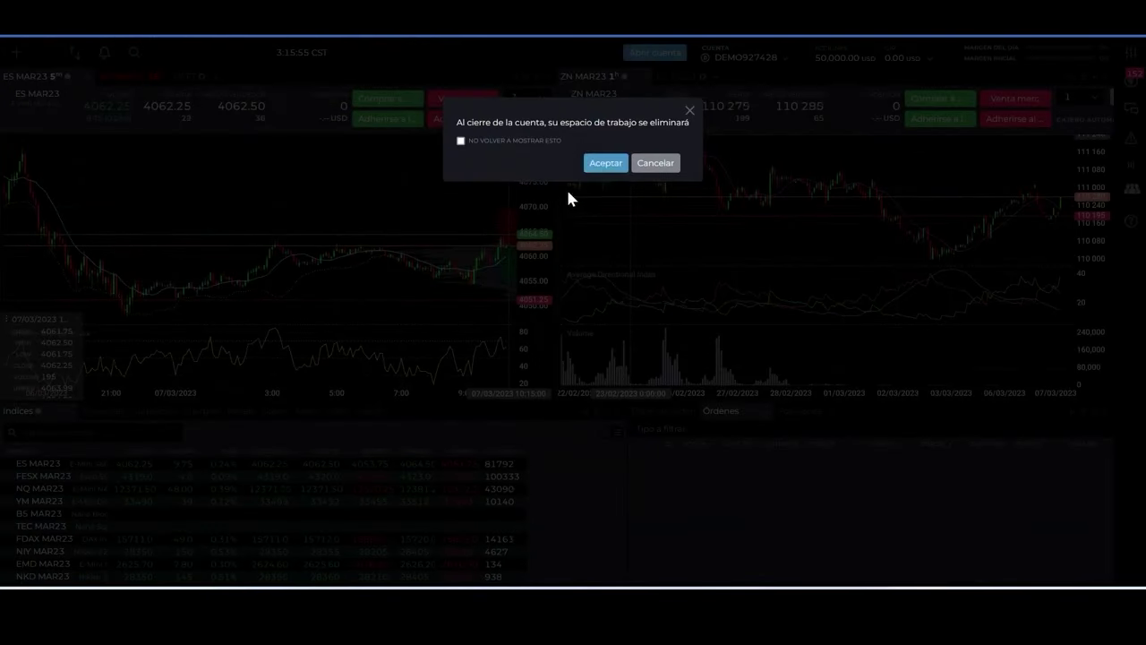
{"action": "left_click", "coordinate": [595, 167]}
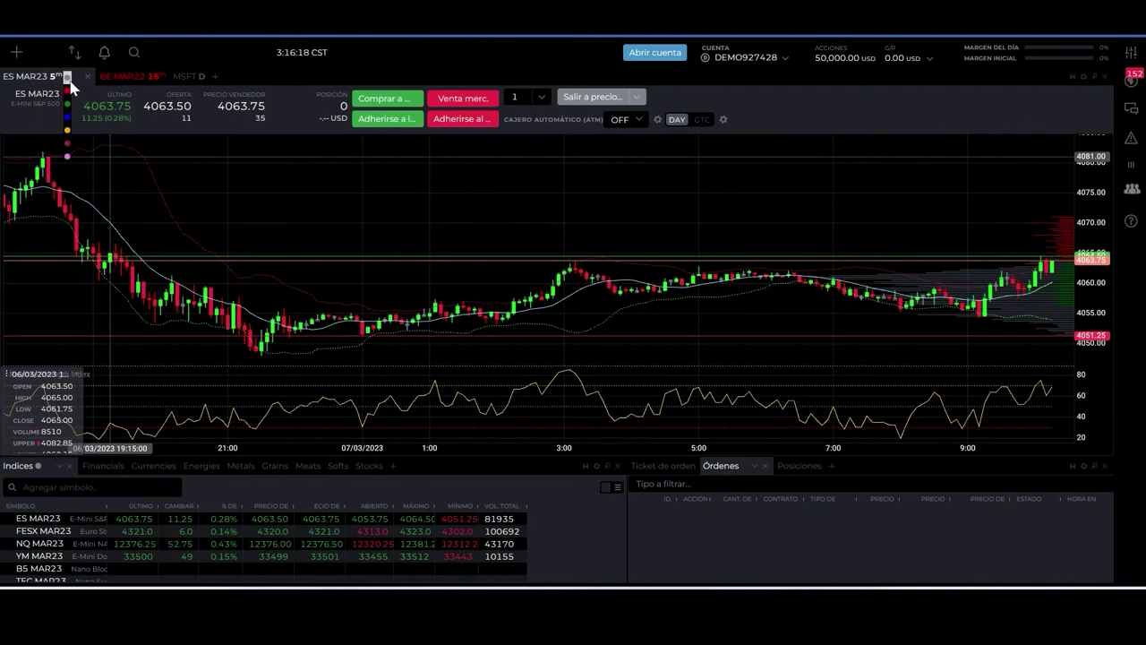
{"action": "left_click", "coordinate": [38, 85]}
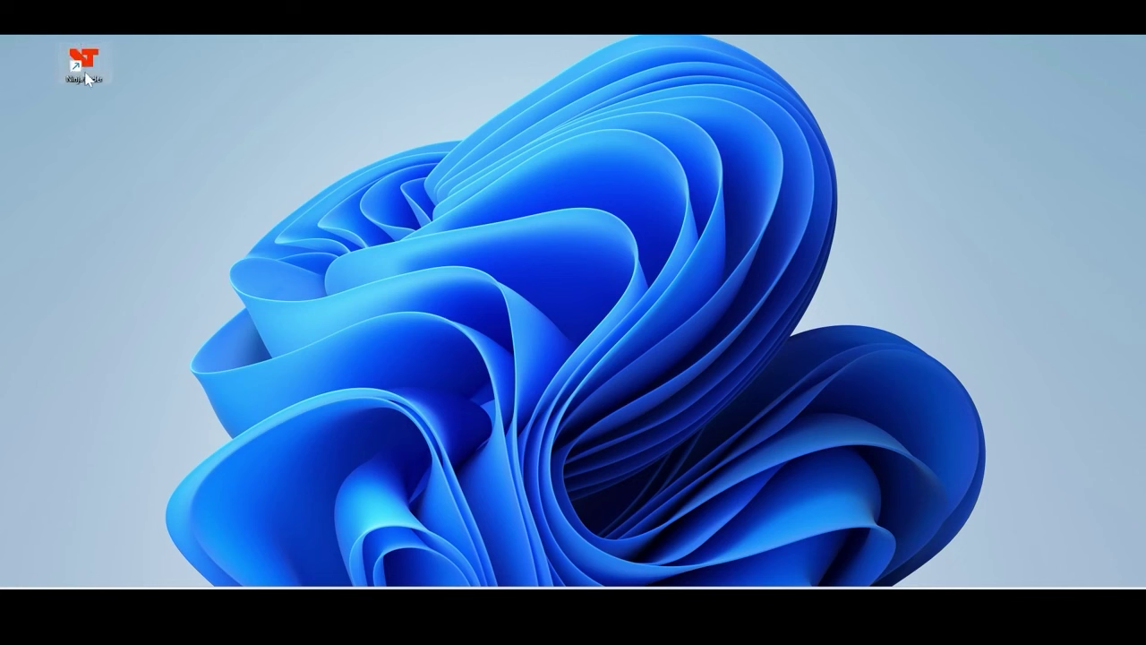
Switch to the NinjaTrader desktop application and log in with the account username and password
{"action": "double_click", "coordinate": [85, 65]}
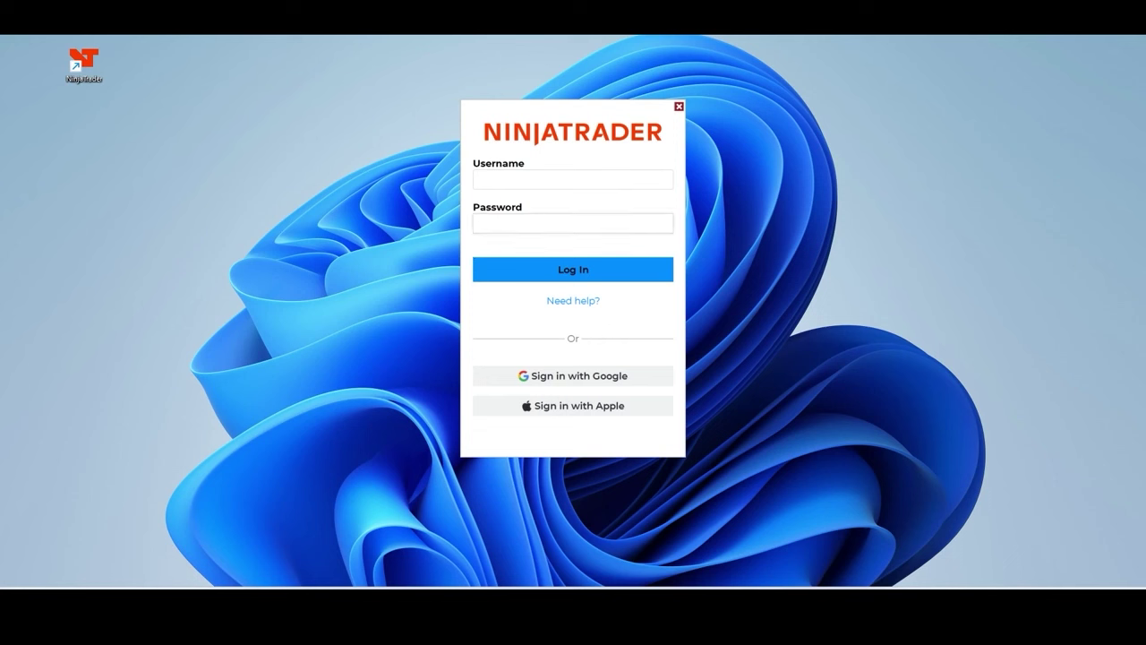
{"action": "left_click", "coordinate": [517, 179]}
{"action": "type", "text": "t"}
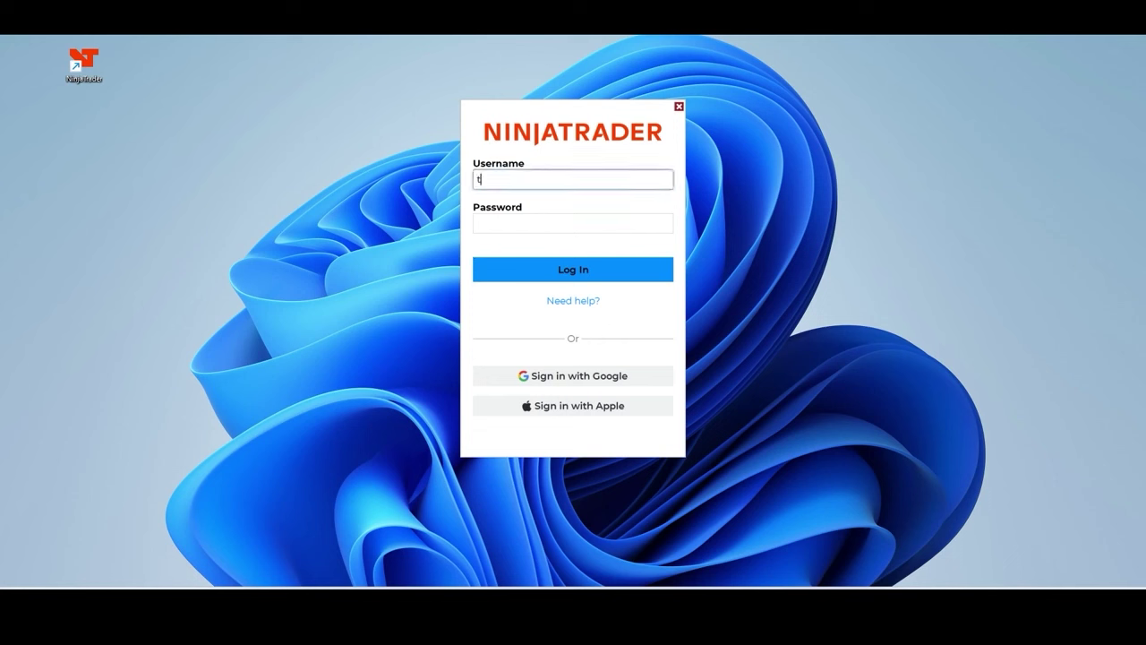
{"action": "type", "text": "radingyv"}
{"action": "type", "text": "olsaprueba"}
{"action": "left_click", "coordinate": [573, 222]}
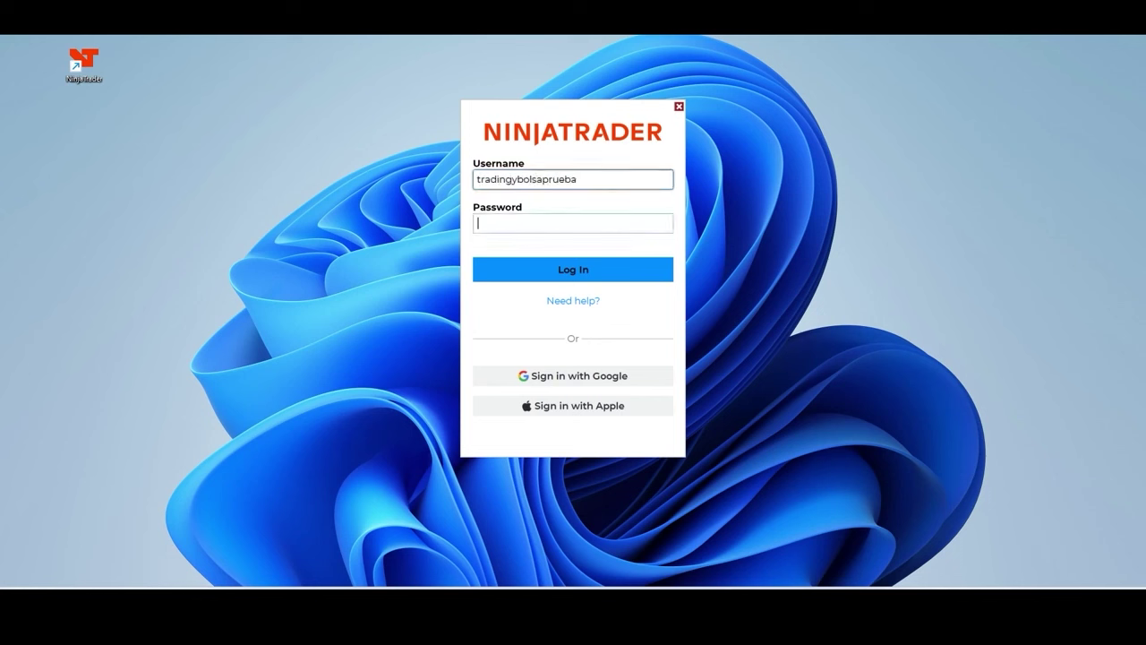
{"action": "type", "text": "****"}
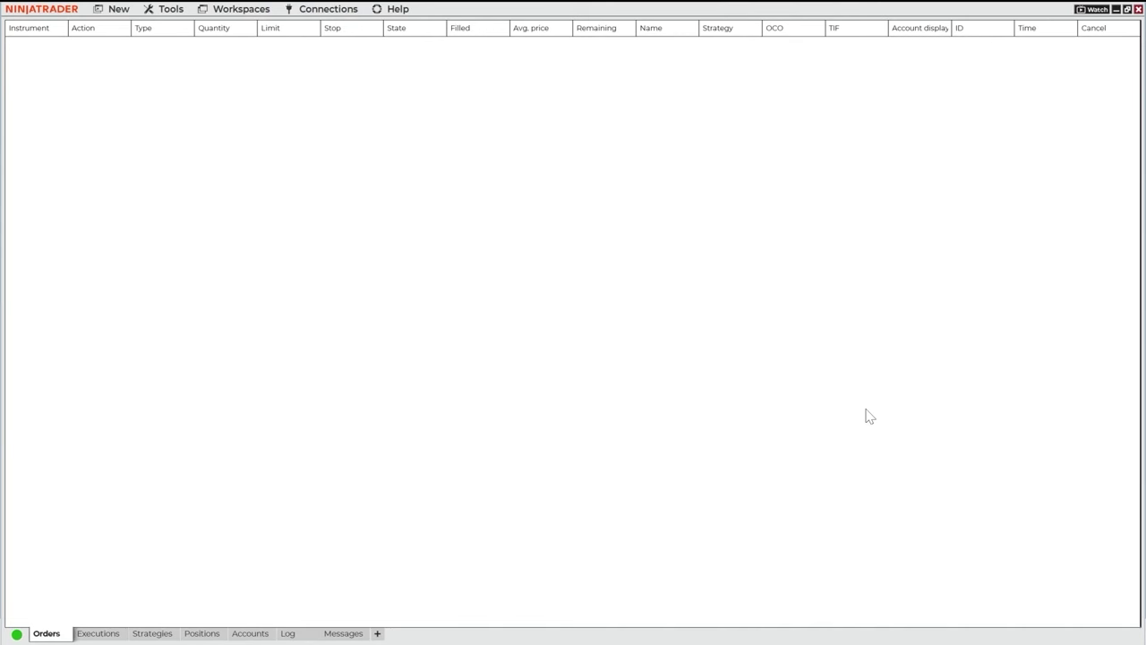
Create a new chart for the ES MAR23 futures contract, keeping the default 1-minute candlestick data series
{"action": "left_click", "coordinate": [110, 18]}
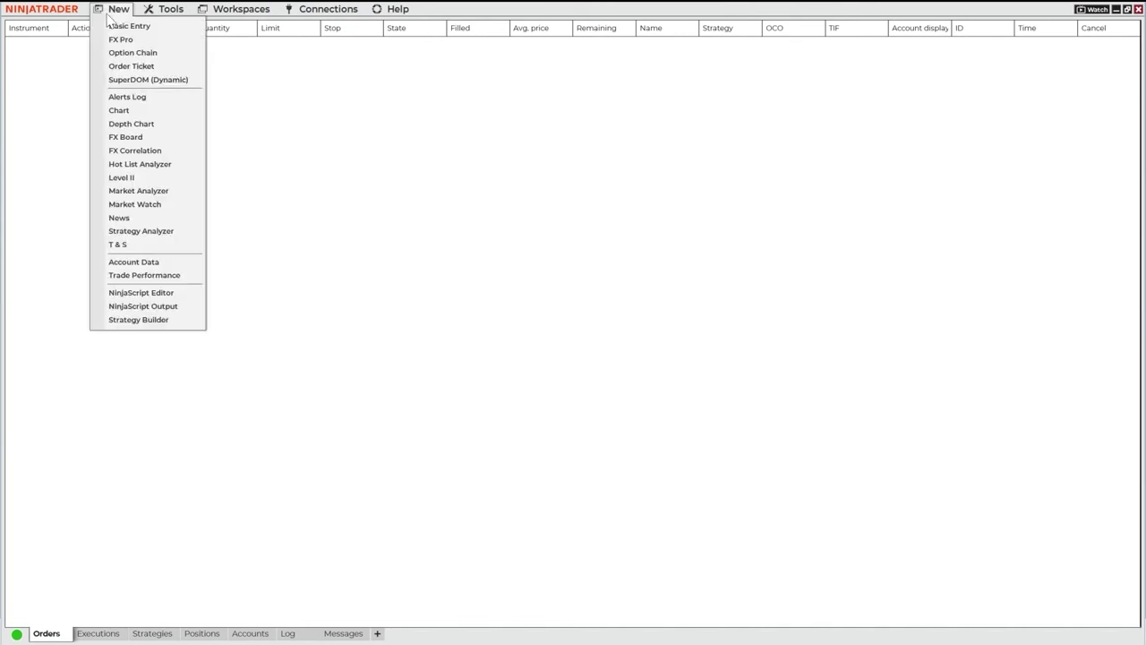
{"action": "left_click", "coordinate": [134, 110]}
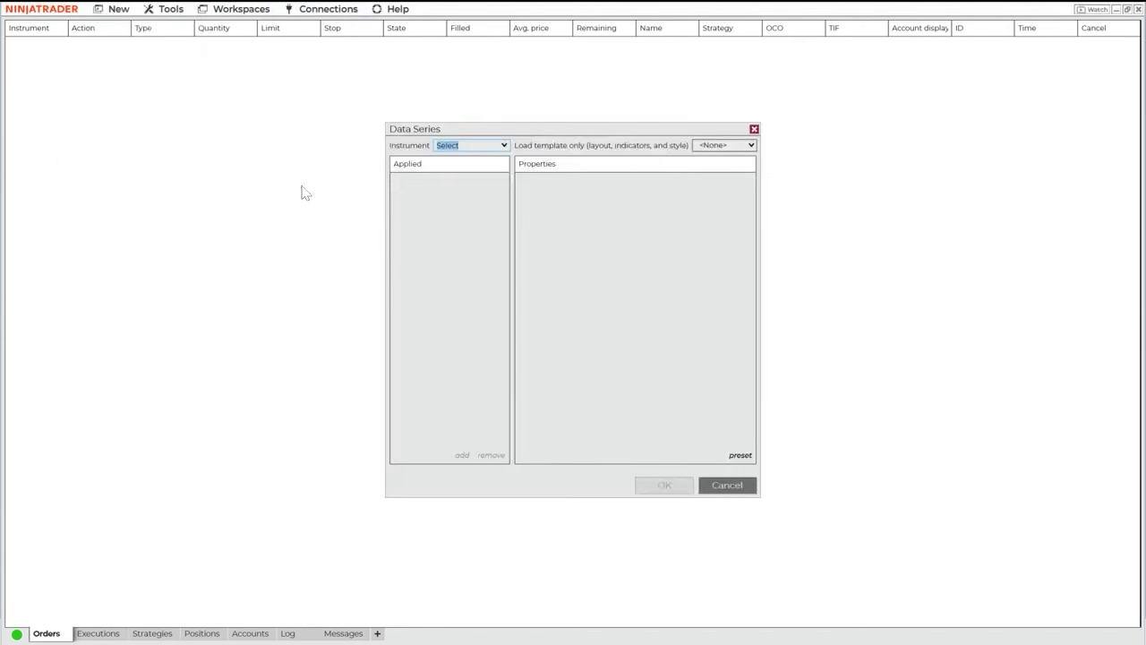
{"action": "left_click", "coordinate": [503, 147]}
{"action": "mouse_move", "coordinate": [498, 233]}
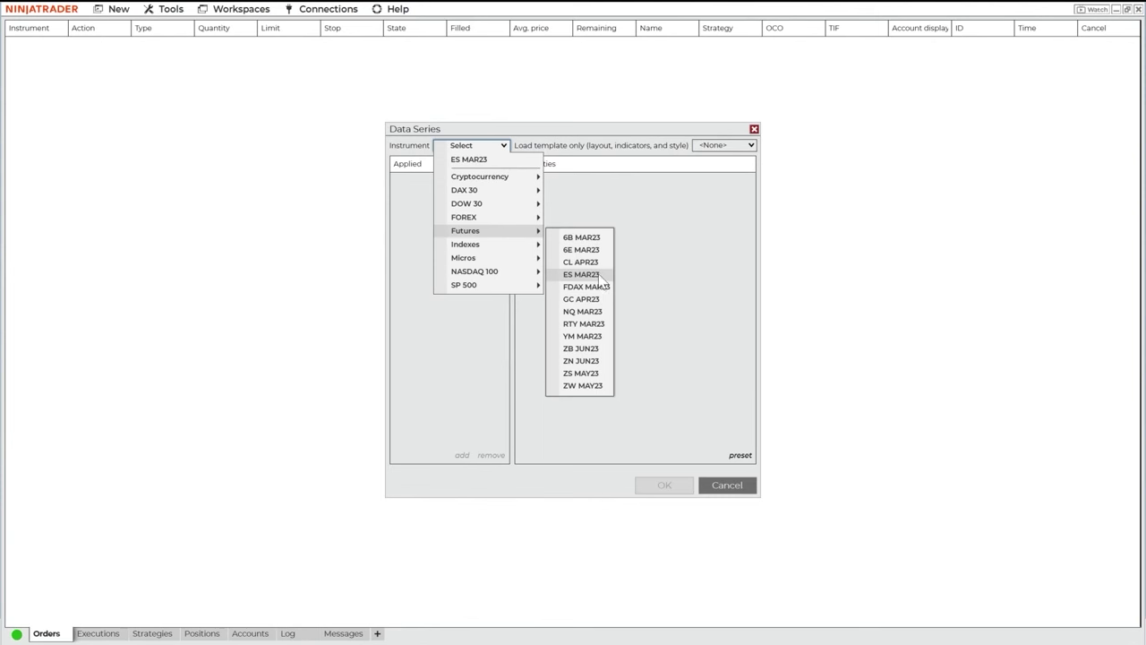
{"action": "left_click", "coordinate": [599, 276]}
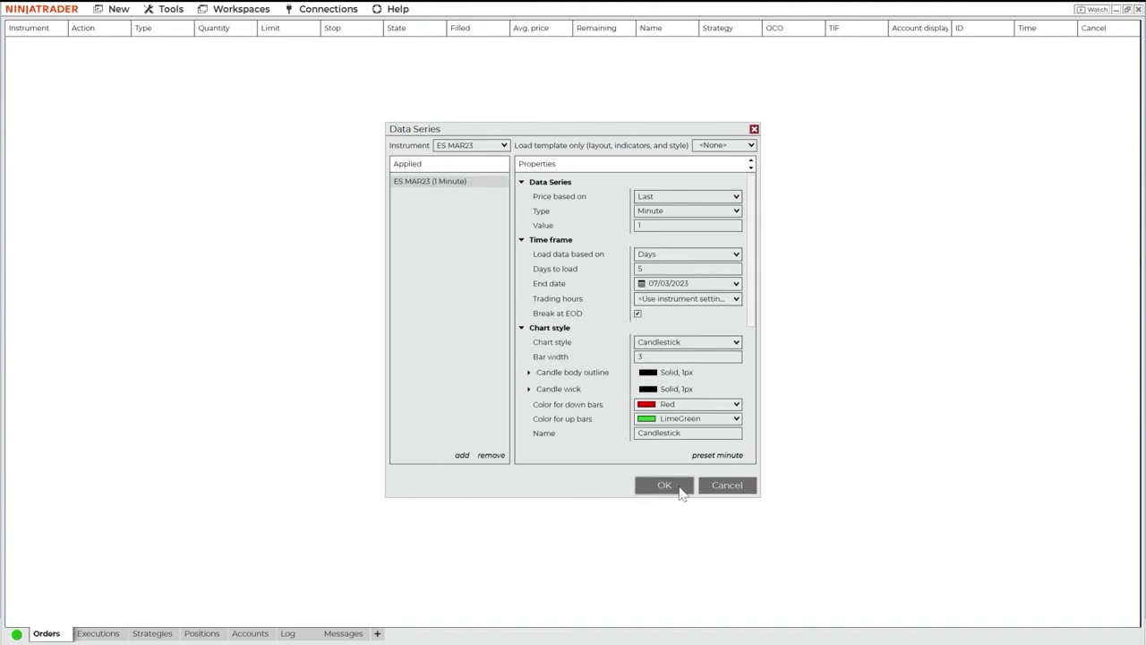
{"action": "left_click", "coordinate": [679, 490]}
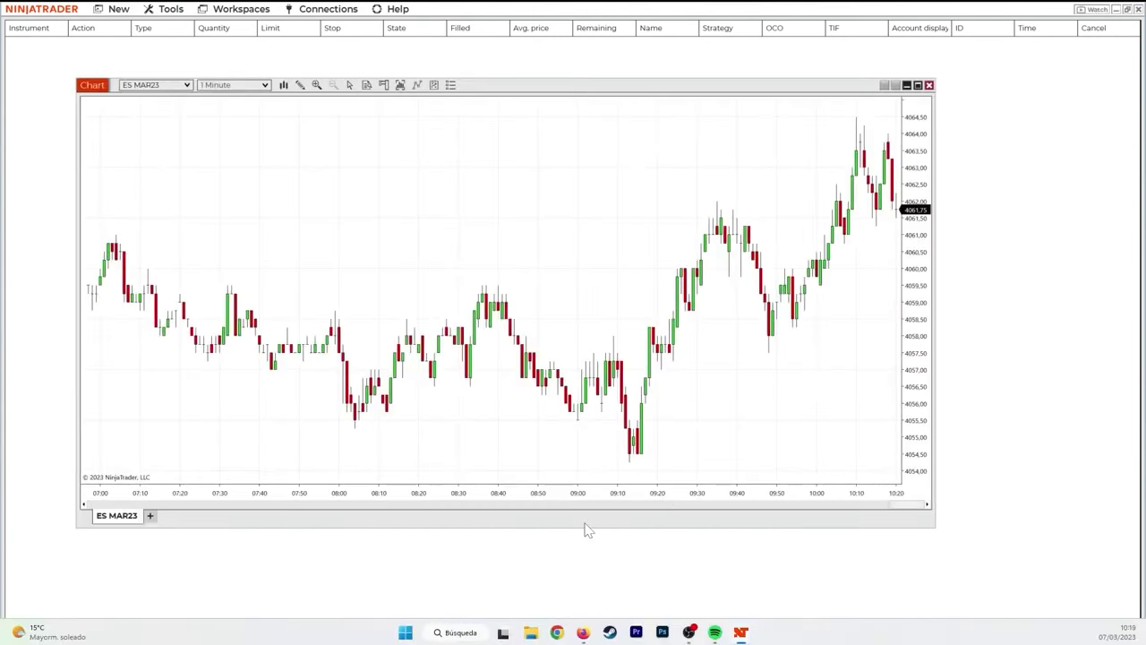
Maximize the ES MAR23 chart window and turn on Chart Trader
{"action": "left_click", "coordinate": [917, 85]}
{"action": "left_click", "coordinate": [309, 8]}
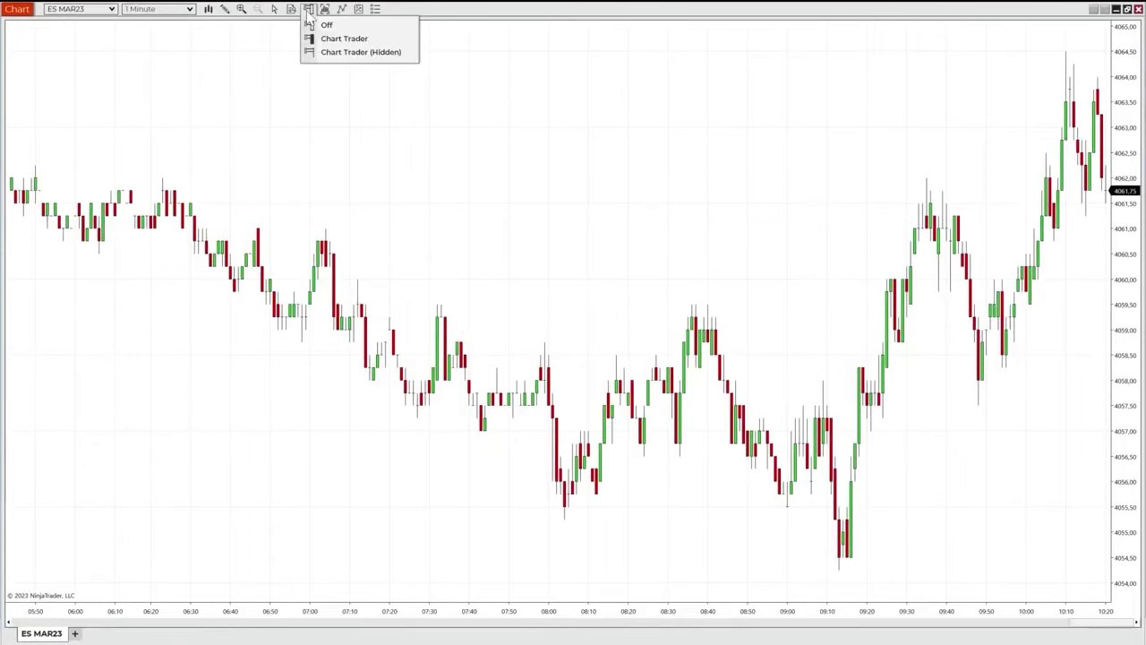
{"action": "left_click", "coordinate": [342, 41]}
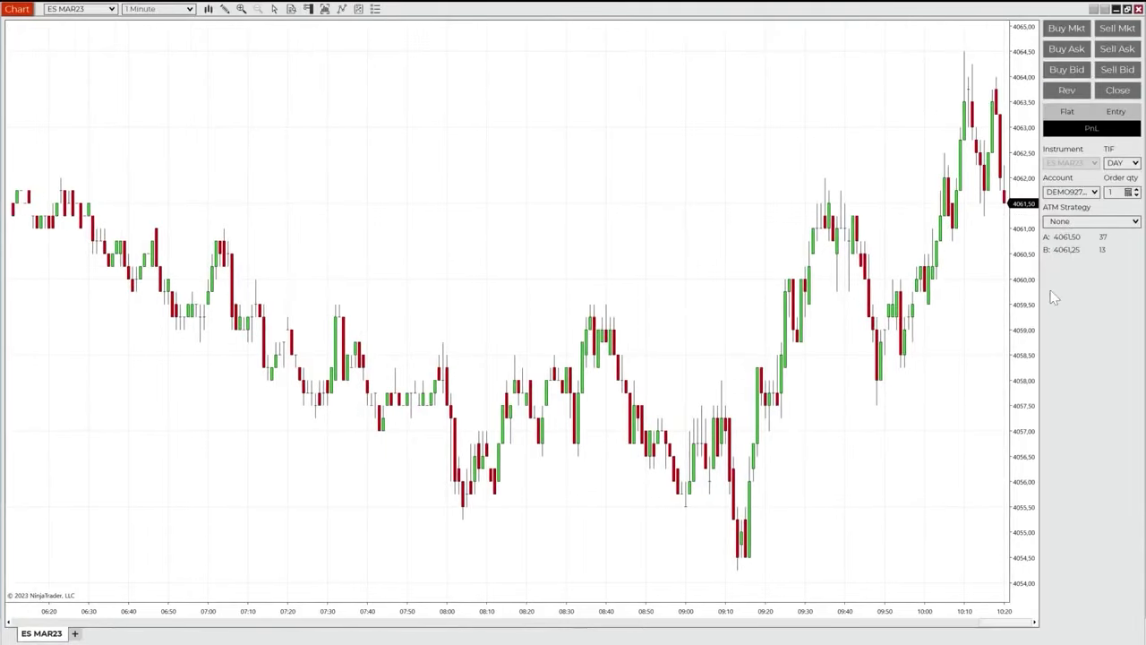
Draw a trend Line on the ES MAR23 chart from above the 05:50 high to above the 10:10 high
{"action": "scroll", "coordinate": [725, 595], "scroll_direction": "down", "scroll_amount": 5}
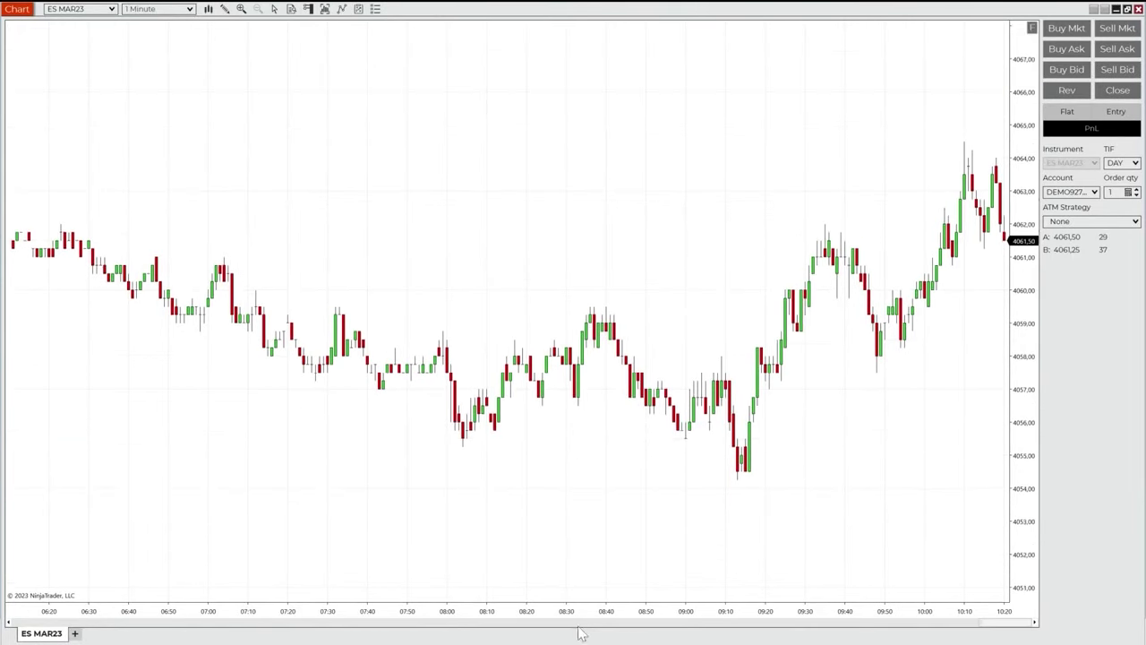
{"action": "scroll", "coordinate": [725, 596], "scroll_direction": "up", "scroll_amount": 5}
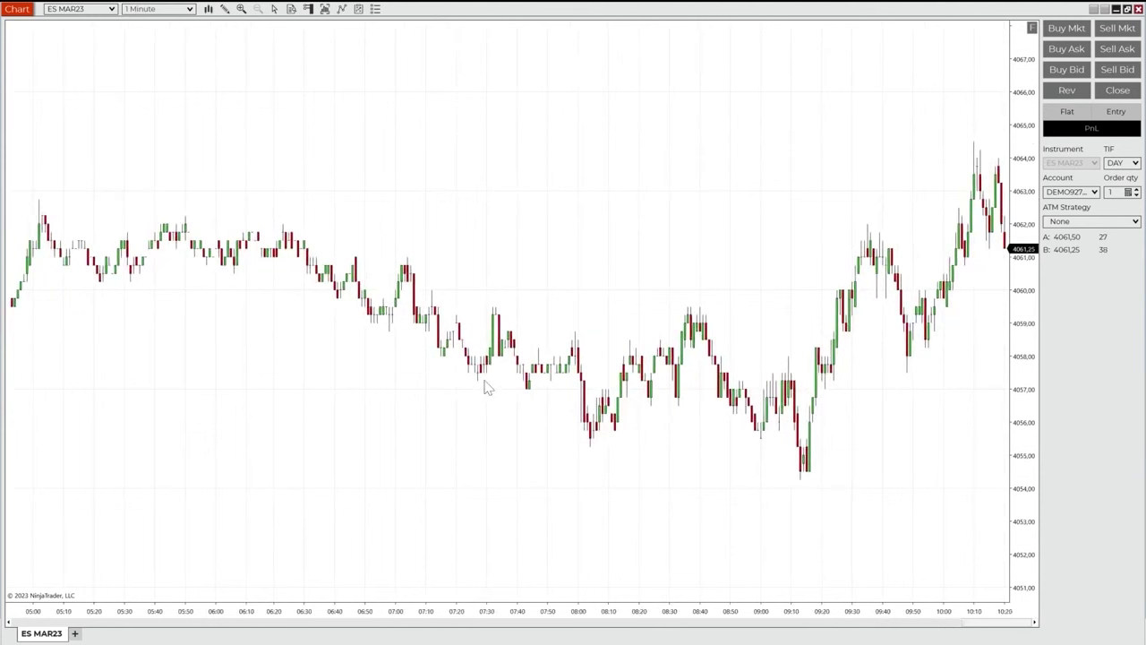
{"action": "left_click", "coordinate": [226, 9]}
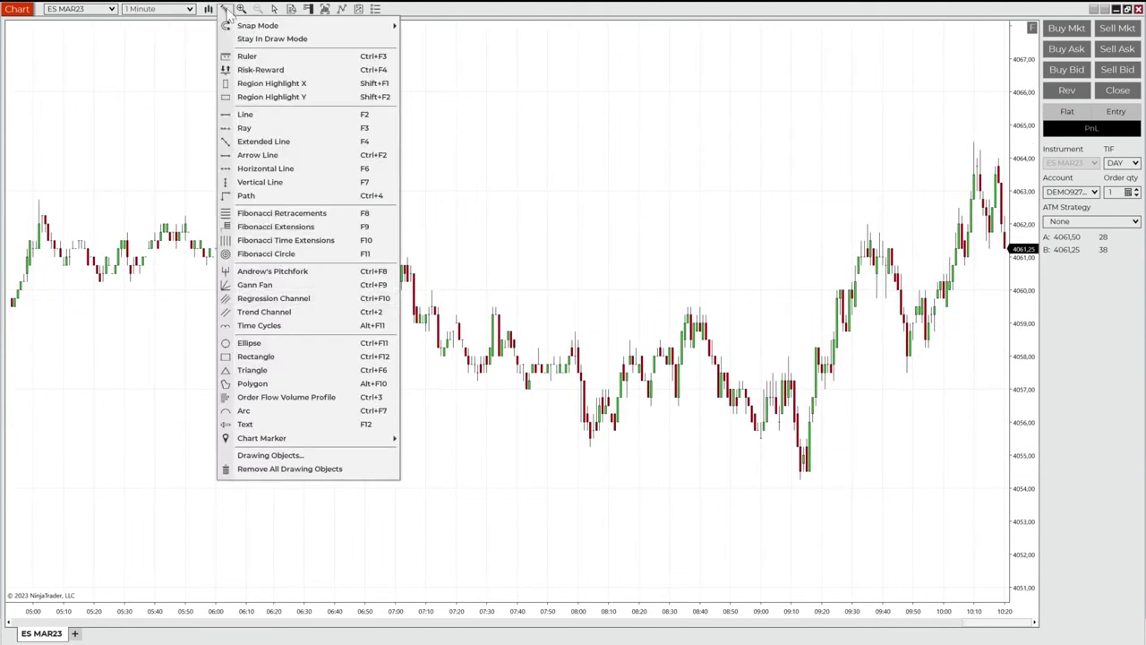
{"action": "left_click", "coordinate": [265, 116]}
{"action": "left_click", "coordinate": [181, 212]}
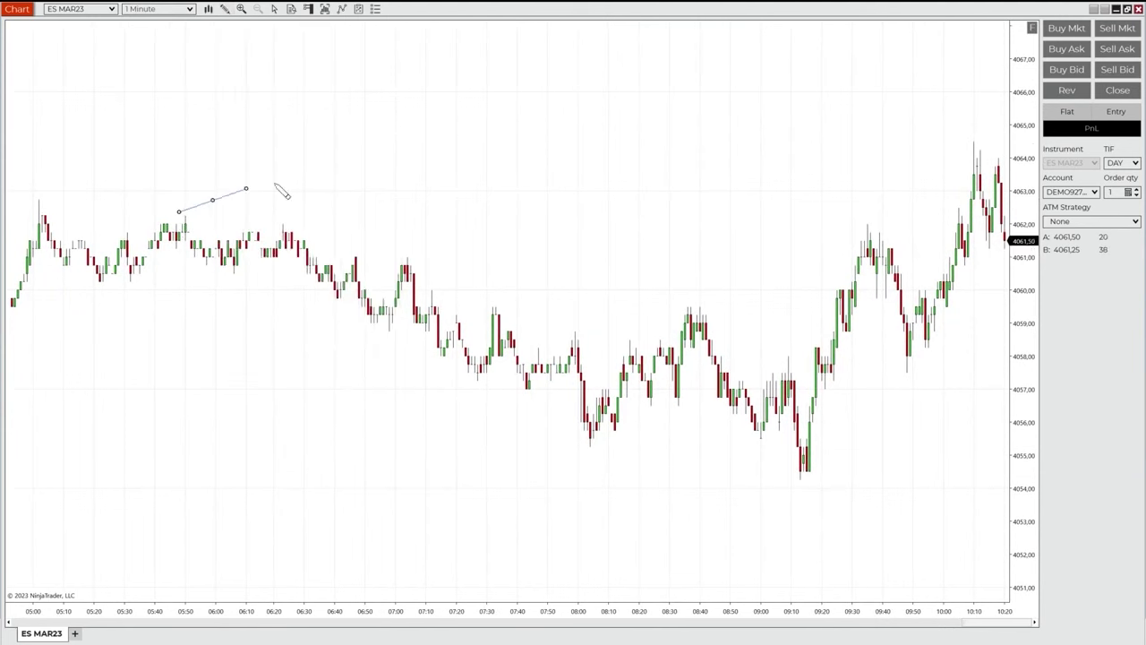
{"action": "left_click", "coordinate": [980, 134]}
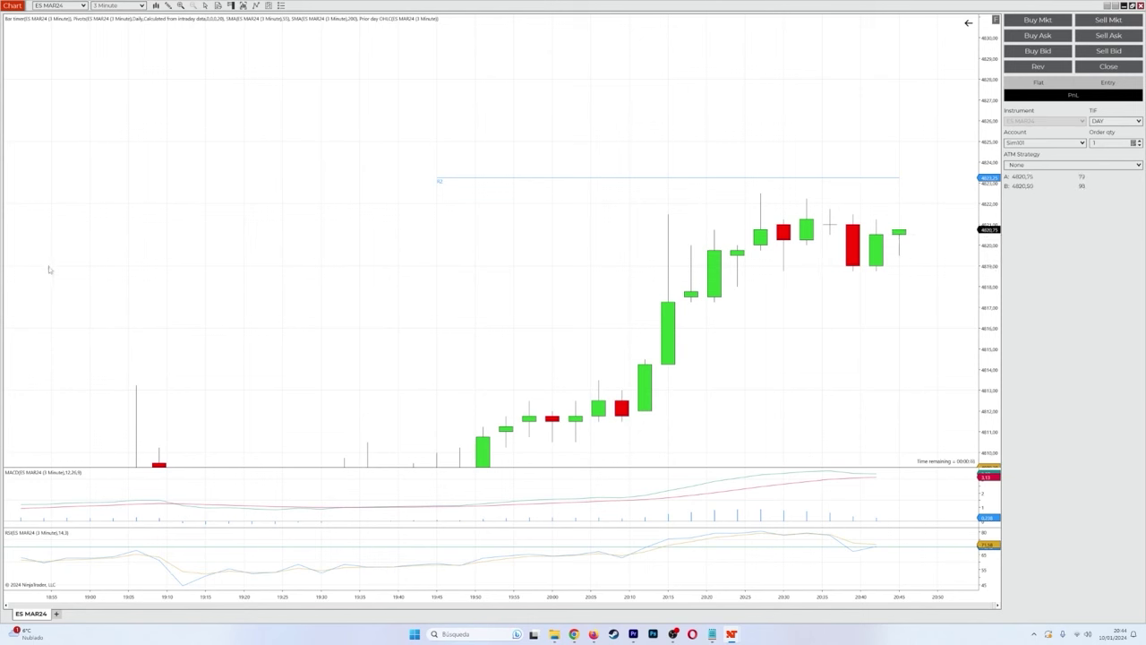
Place and confirm a buy limit order for 1 ES MAR24 contract at 4819,00
{"action": "right_click", "coordinate": [310, 266]}
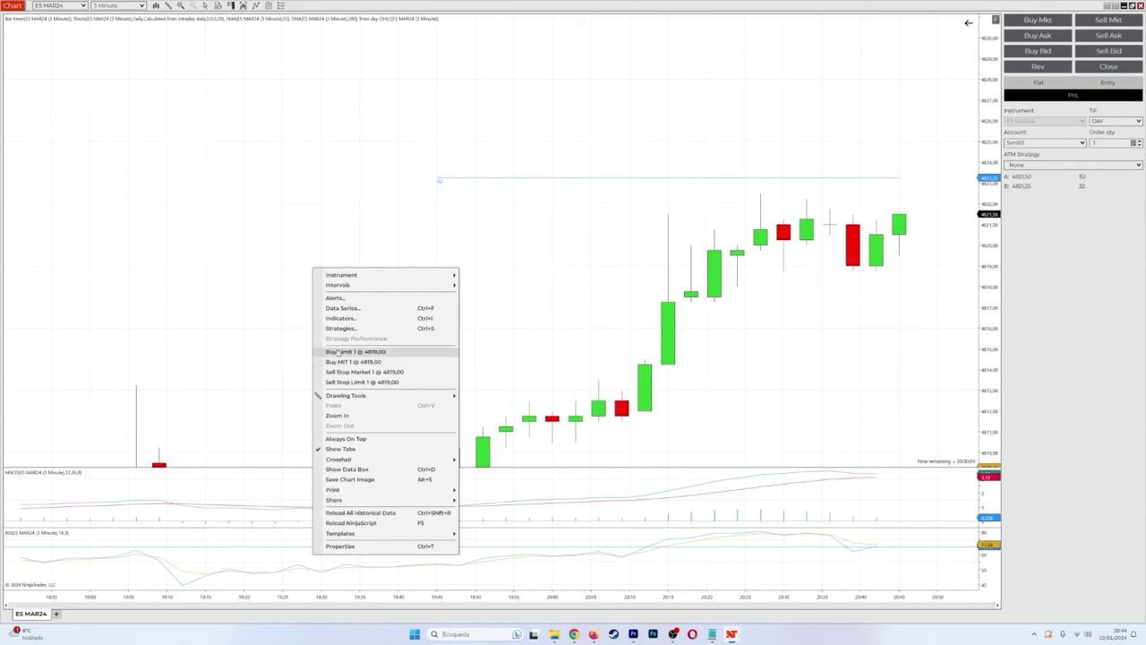
{"action": "left_click", "coordinate": [352, 354]}
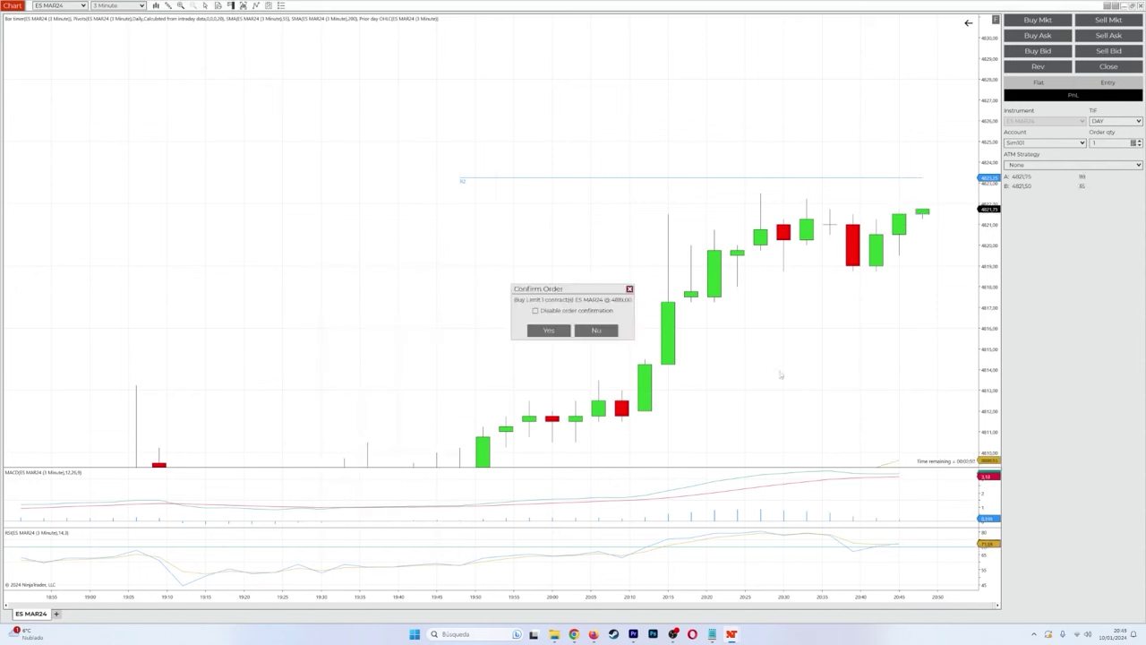
{"action": "left_click", "coordinate": [554, 332]}
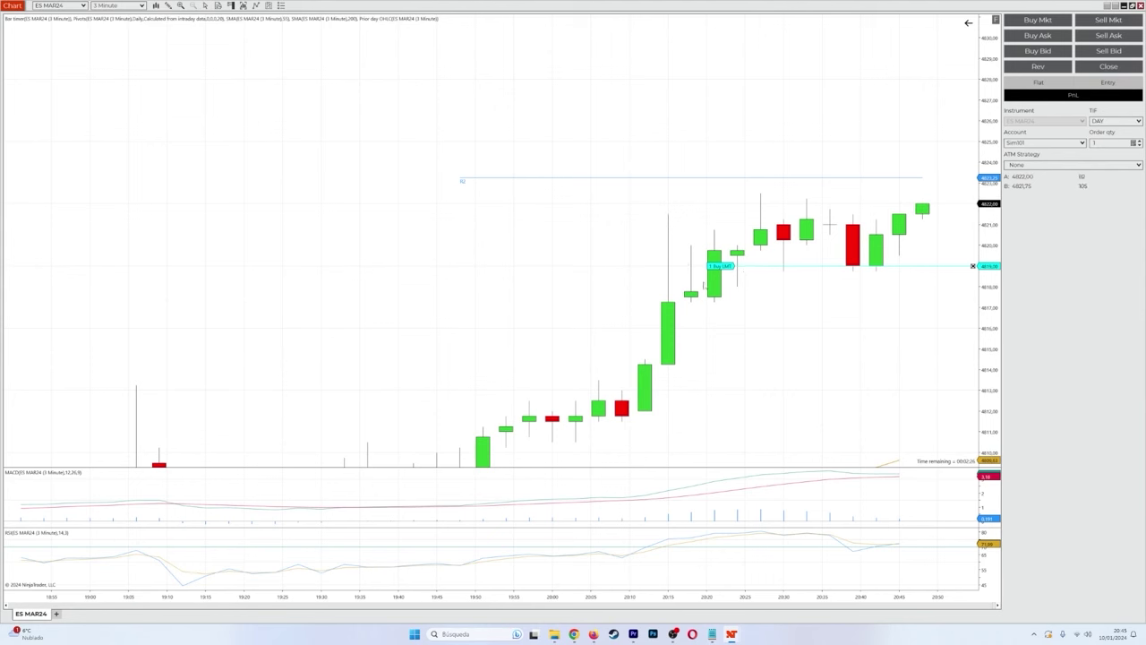
Move the pending buy limit order down to 4814,25
{"action": "right_click", "coordinate": [703, 284]}
{"action": "left_click", "coordinate": [620, 267]}
{"action": "left_click", "coordinate": [727, 267]}
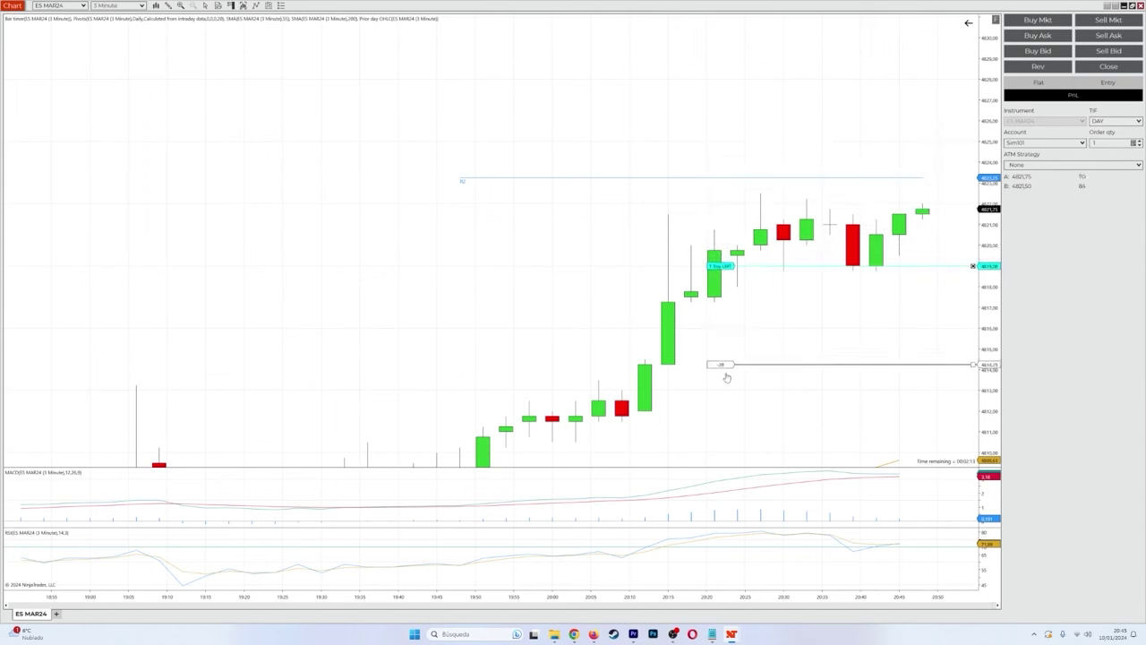
{"action": "left_click", "coordinate": [712, 365]}
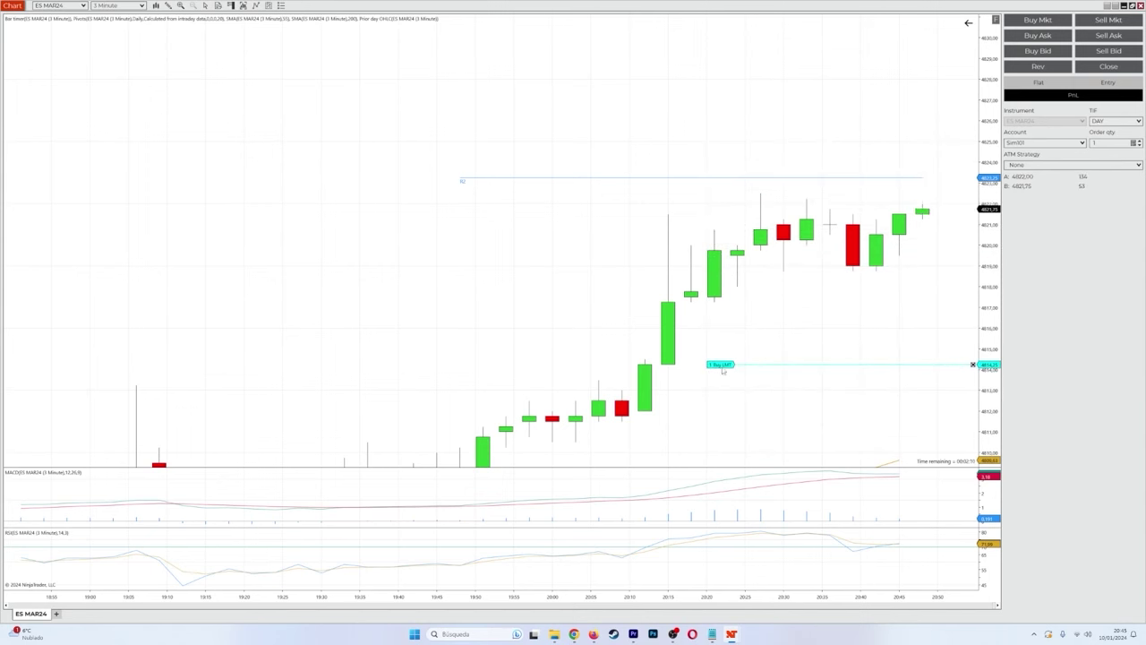
Raise the pending buy limit order to the market price at about 4822 and display the position's PnL in dollars
{"action": "left_click_drag", "start_coordinate": [723, 369], "coordinate": [727, 205]}
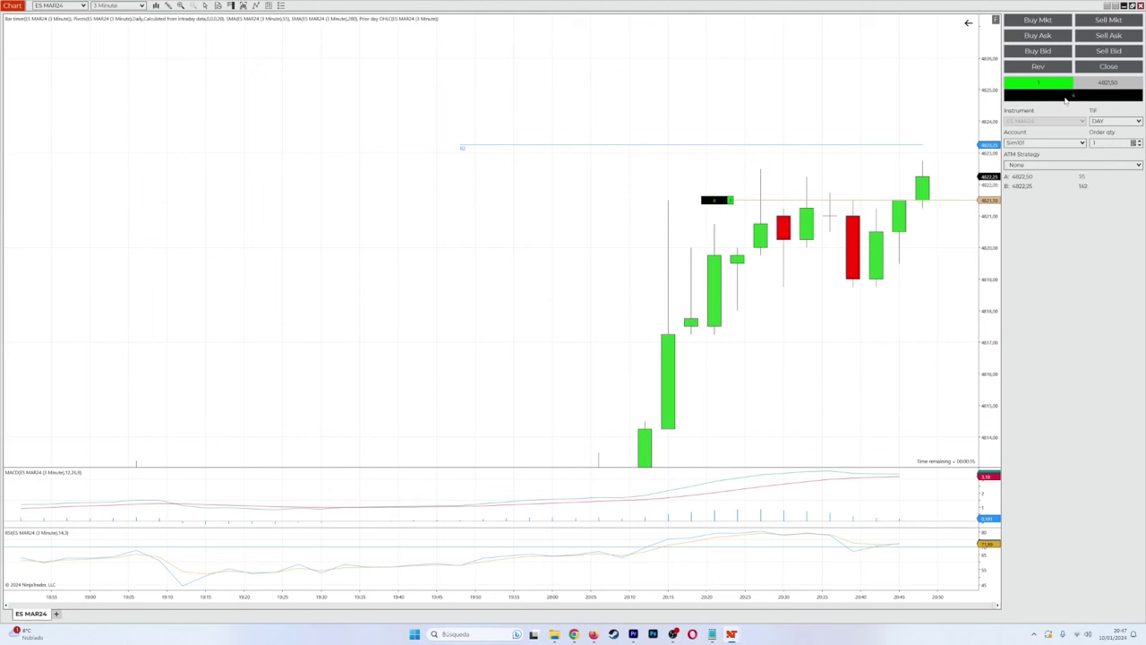
{"action": "left_click", "coordinate": [1077, 101]}
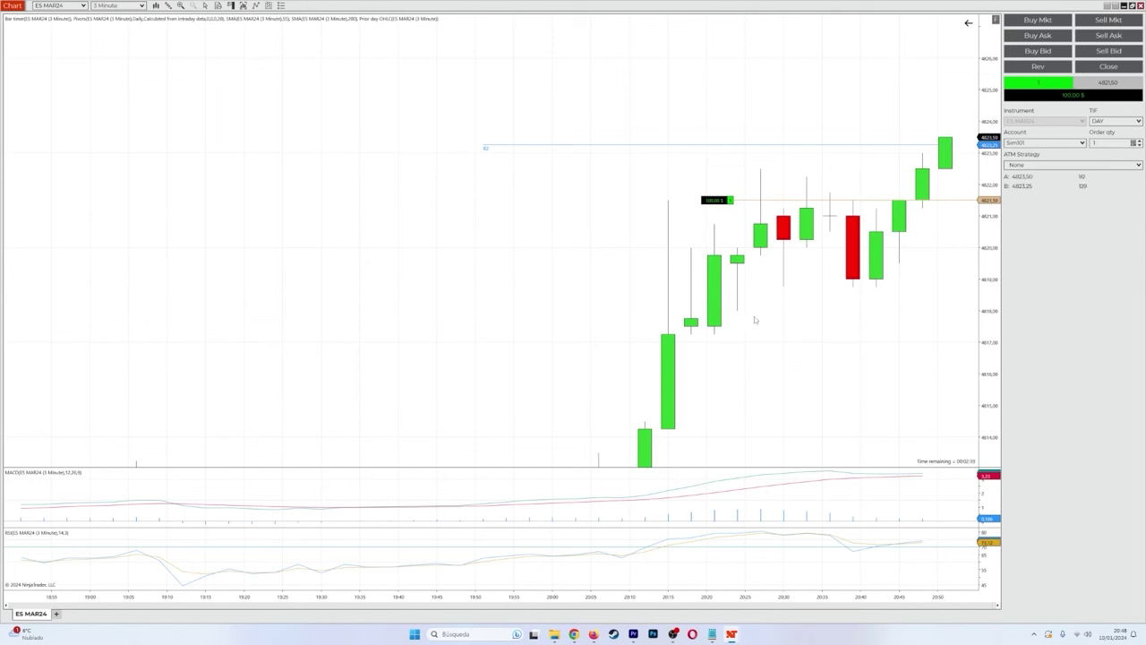
Place a protective sell stop limit order for 1 ES MAR24 contract at 4819,00, below the long position
{"action": "right_click", "coordinate": [756, 306]}
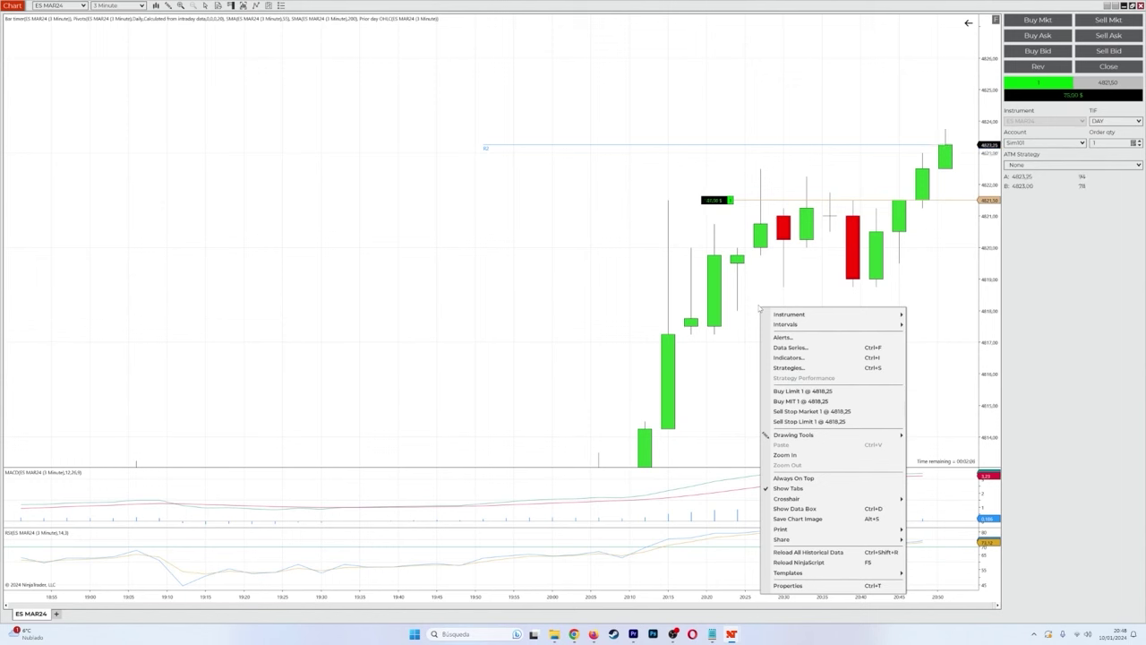
{"action": "left_click", "coordinate": [548, 245]}
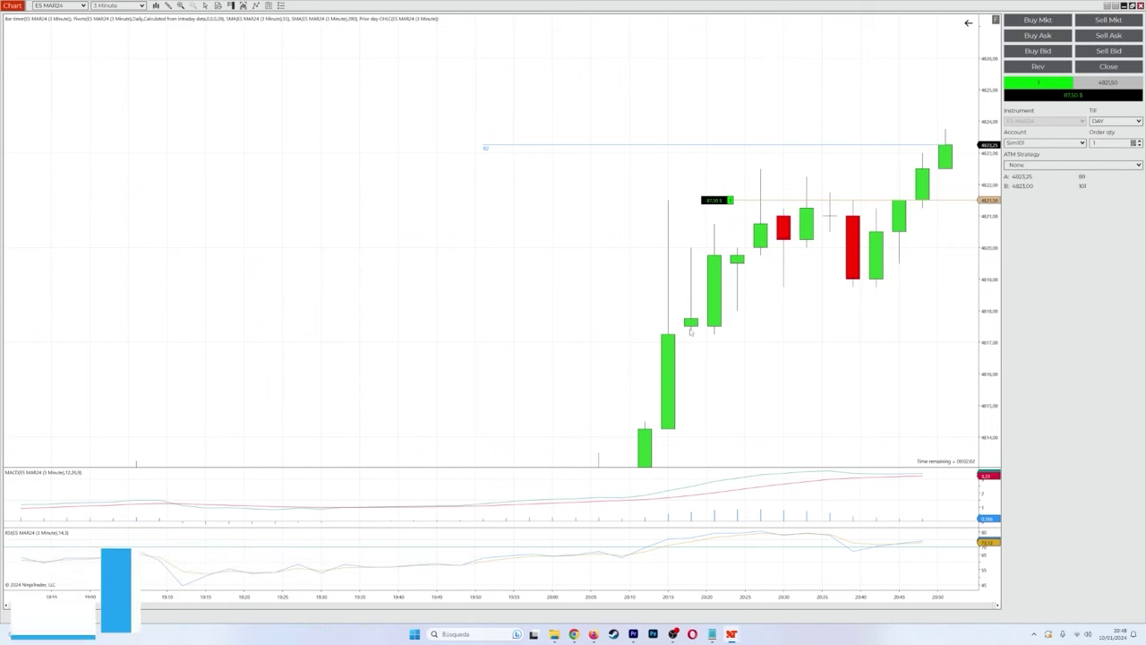
{"action": "right_click", "coordinate": [811, 281]}
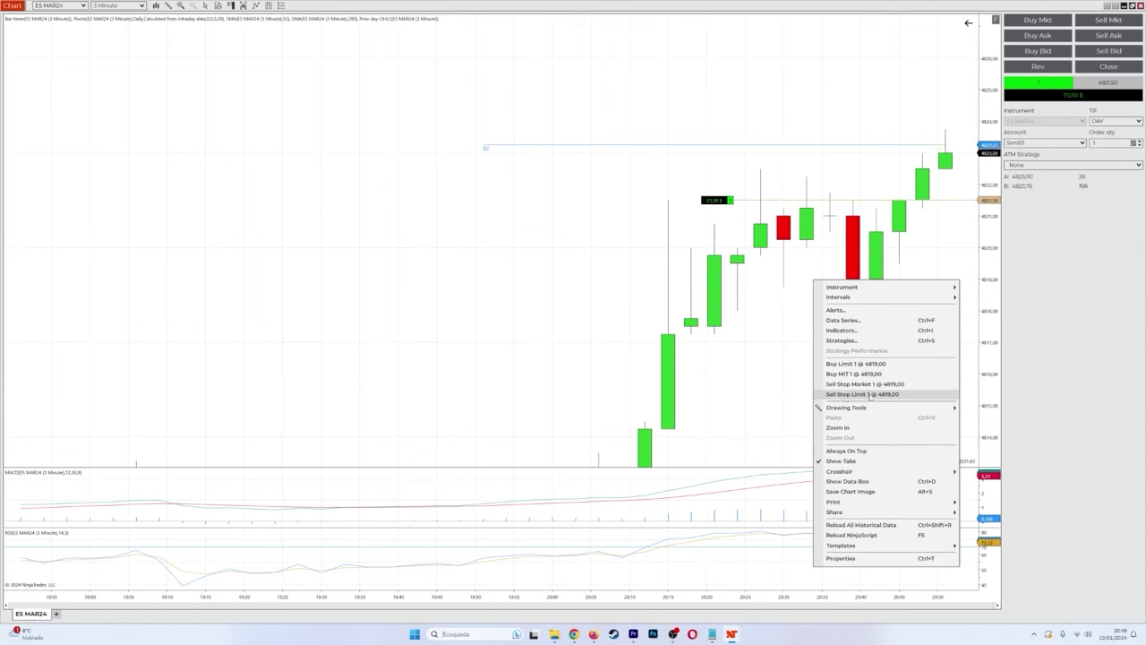
{"action": "left_click", "coordinate": [868, 395]}
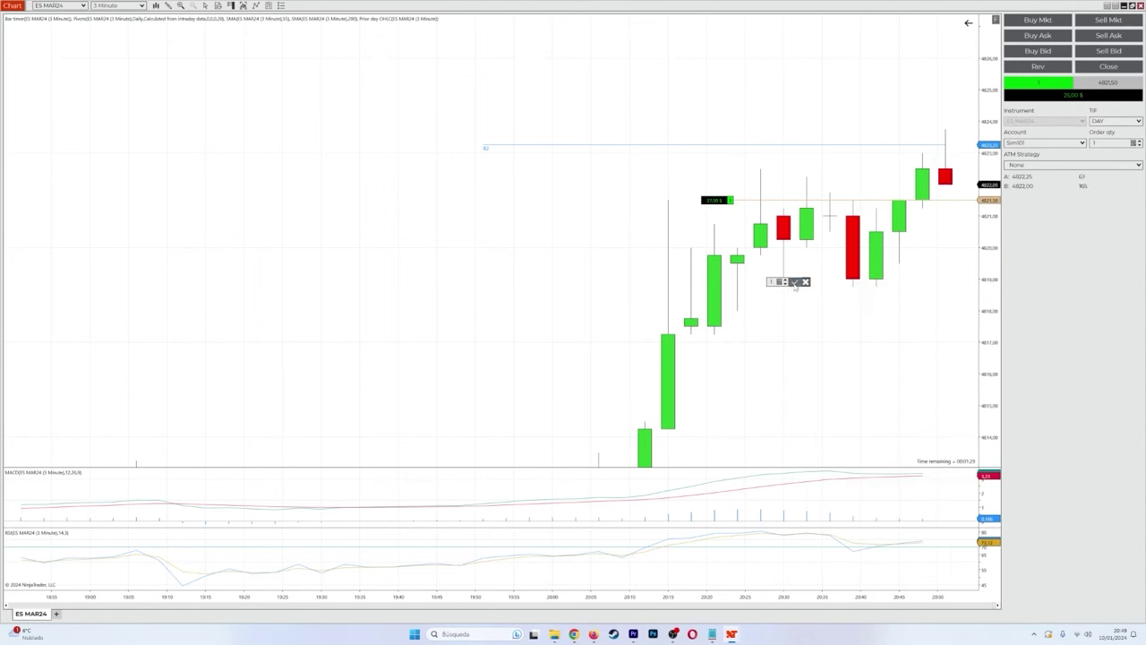
{"action": "left_click", "coordinate": [794, 283]}
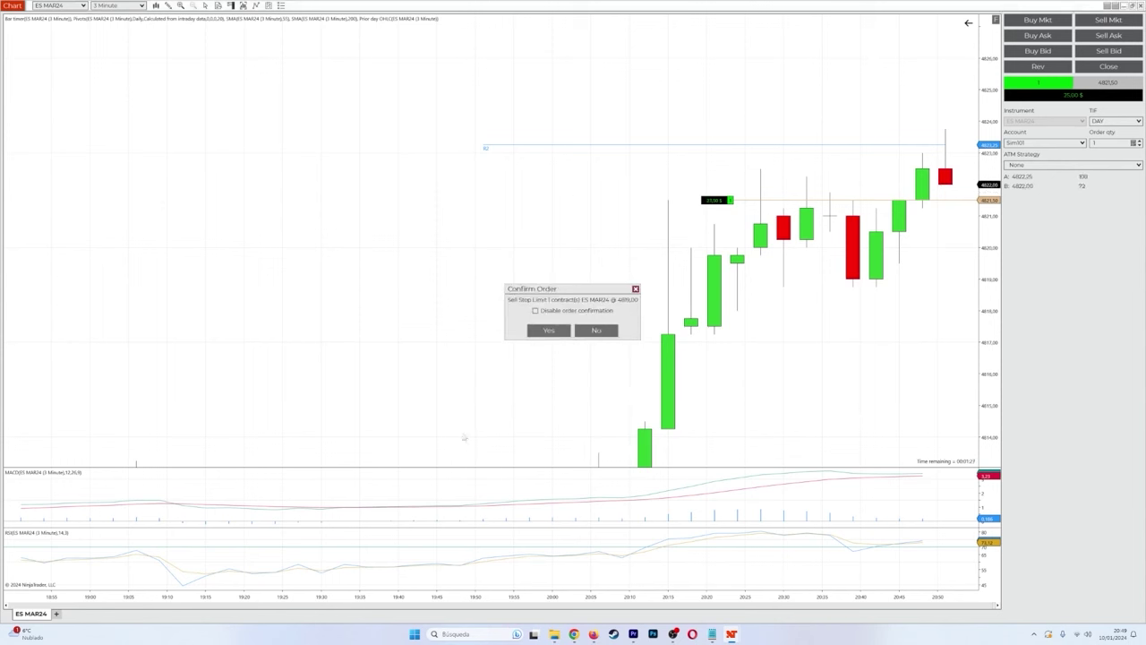
{"action": "left_click", "coordinate": [546, 331]}
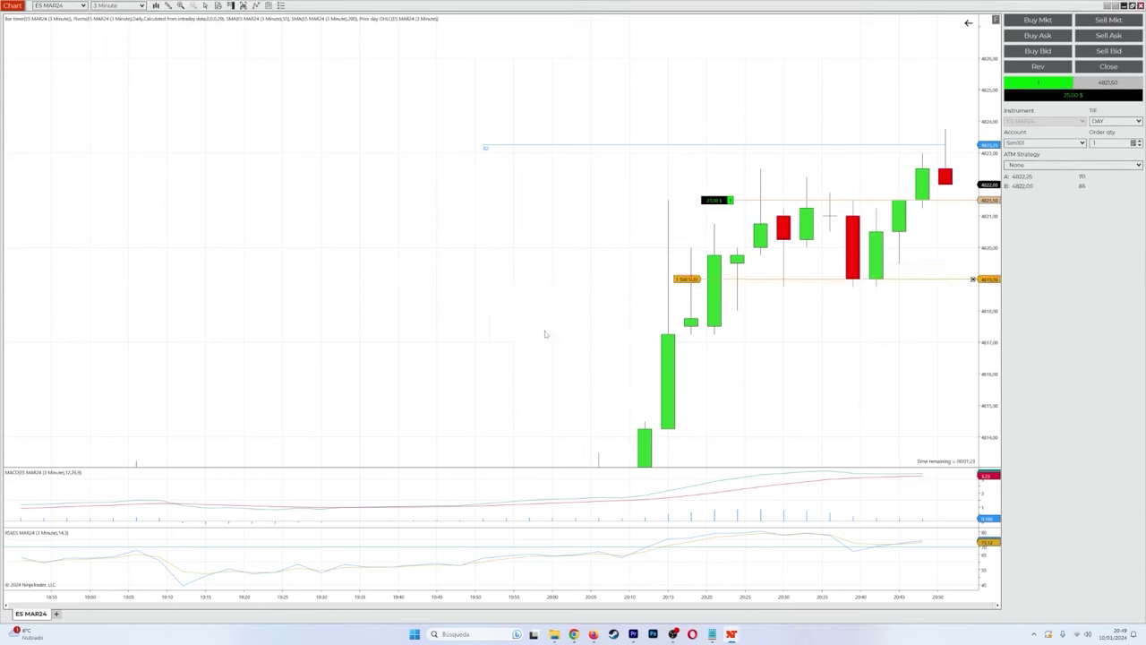
{"action": "double_click", "coordinate": [687, 279]}
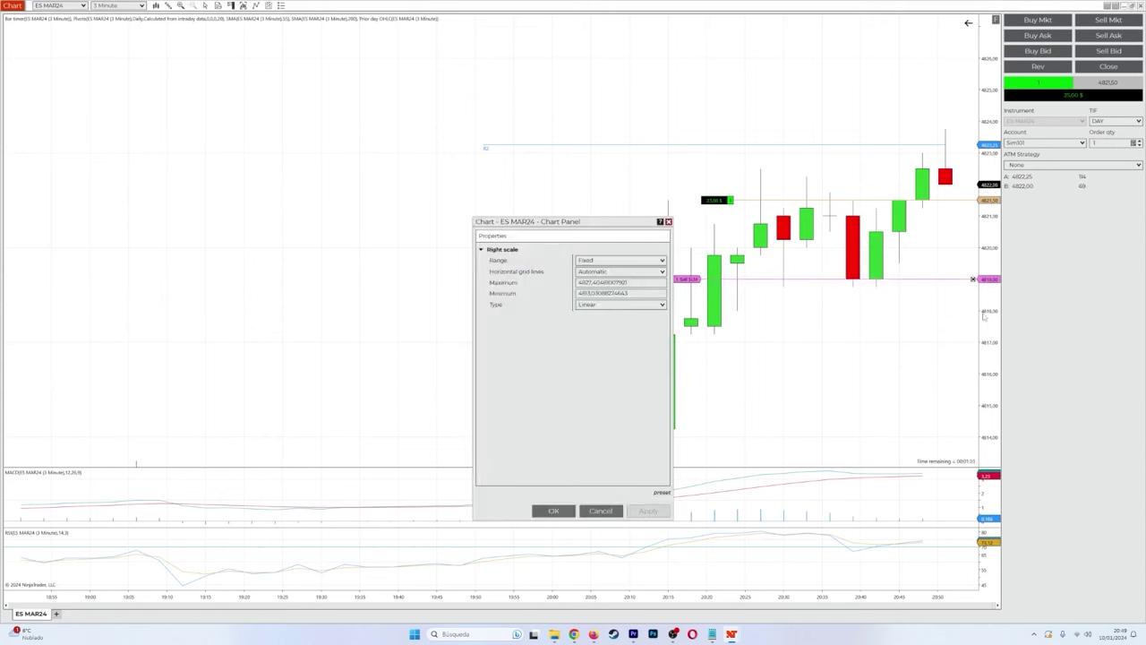
{"action": "left_click", "coordinate": [601, 510]}
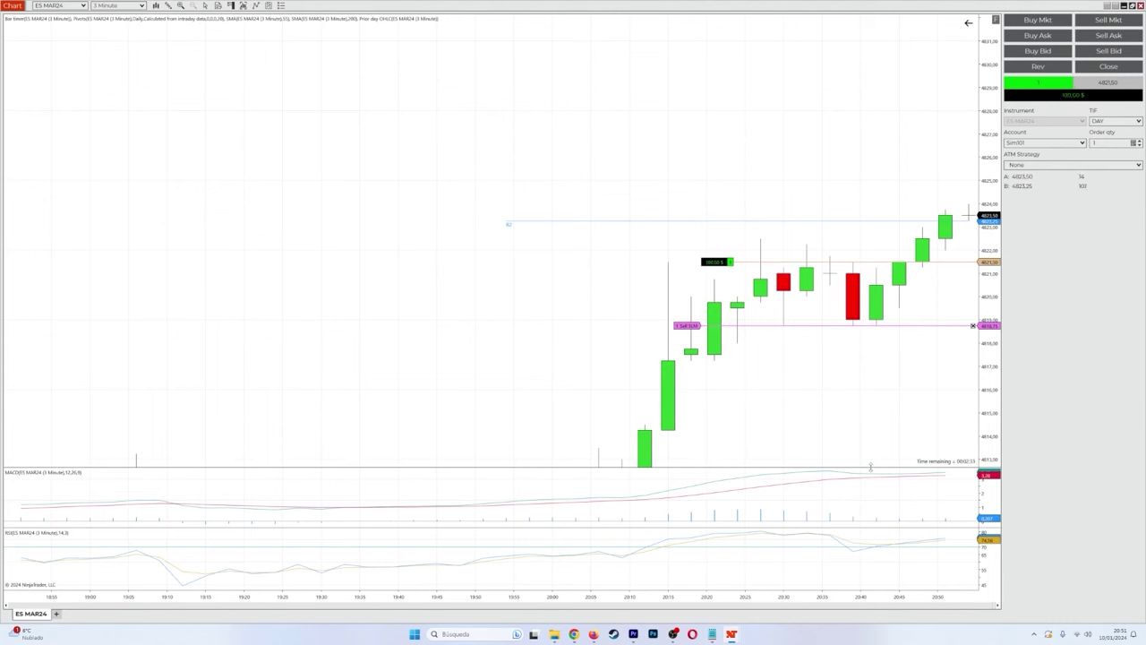
Place a take-profit sell limit order for 1 ES MAR24 contract at 4825,50, above the long position
{"action": "left_click_drag", "start_coordinate": [989, 141], "coordinate": [768, 364]}
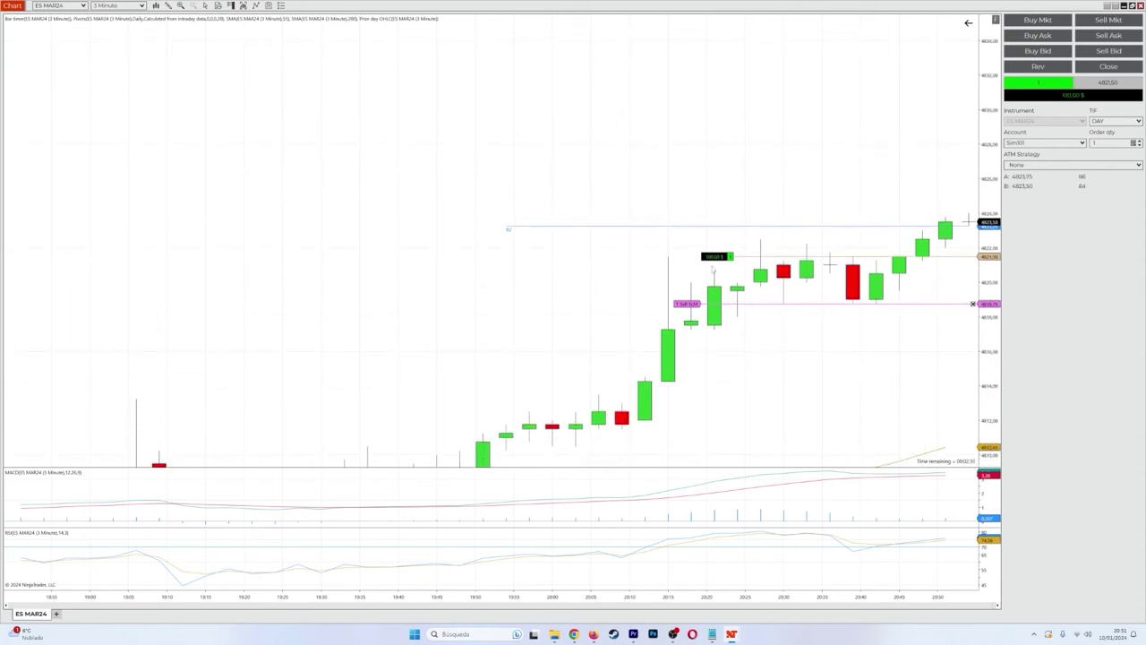
{"action": "right_click", "coordinate": [708, 191]}
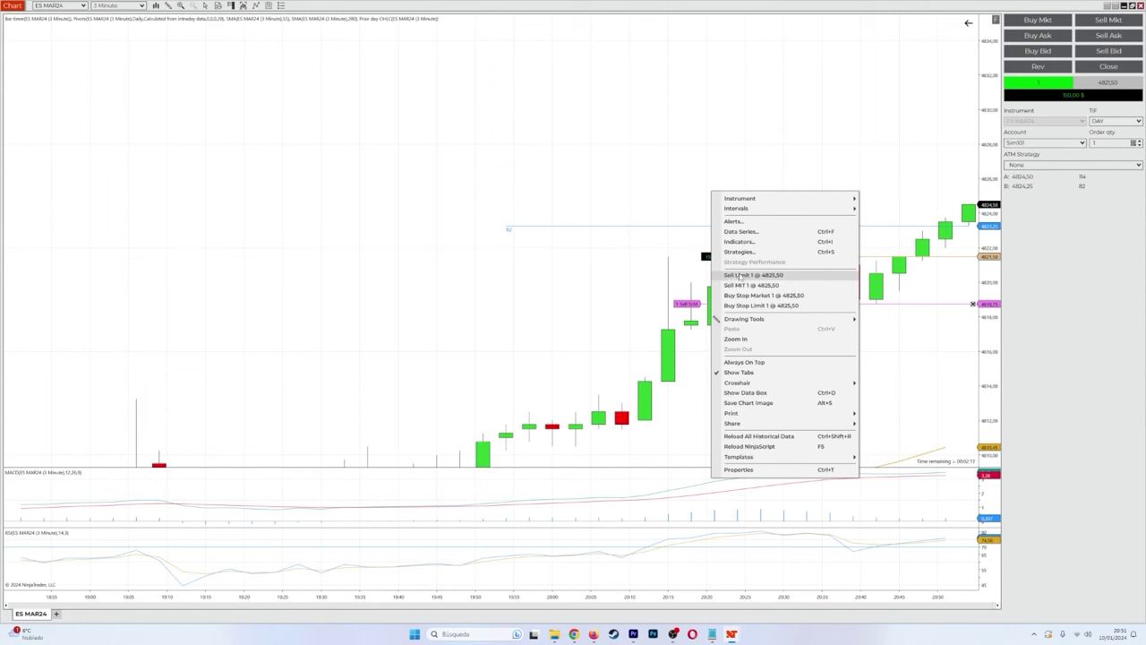
{"action": "left_click", "coordinate": [741, 276]}
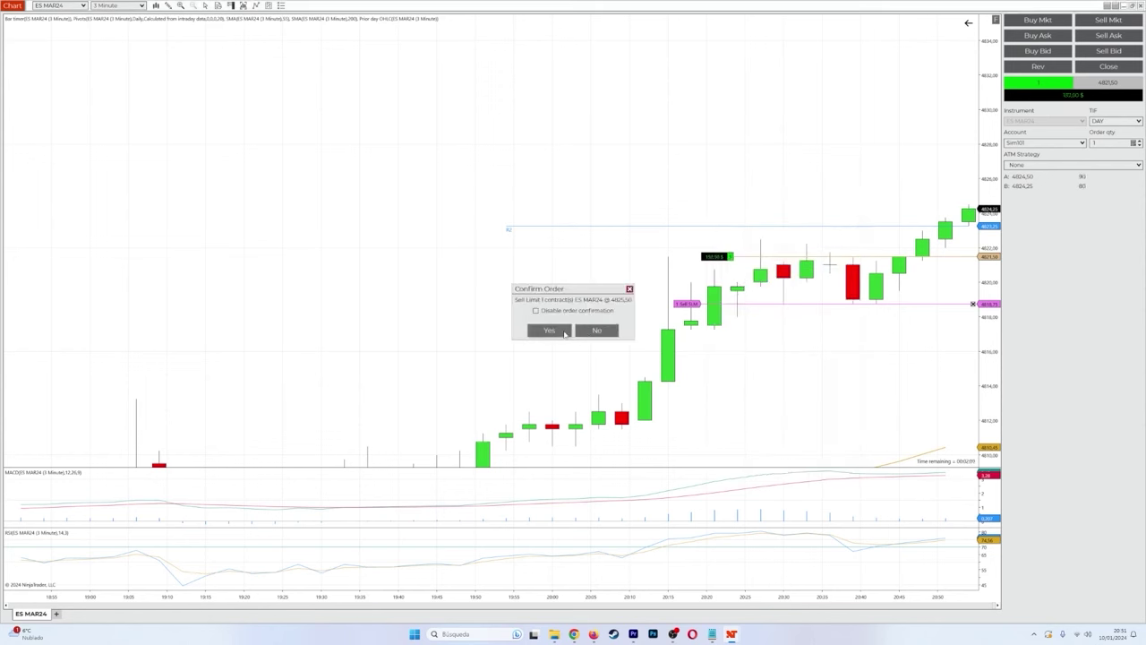
{"action": "left_click", "coordinate": [560, 332]}
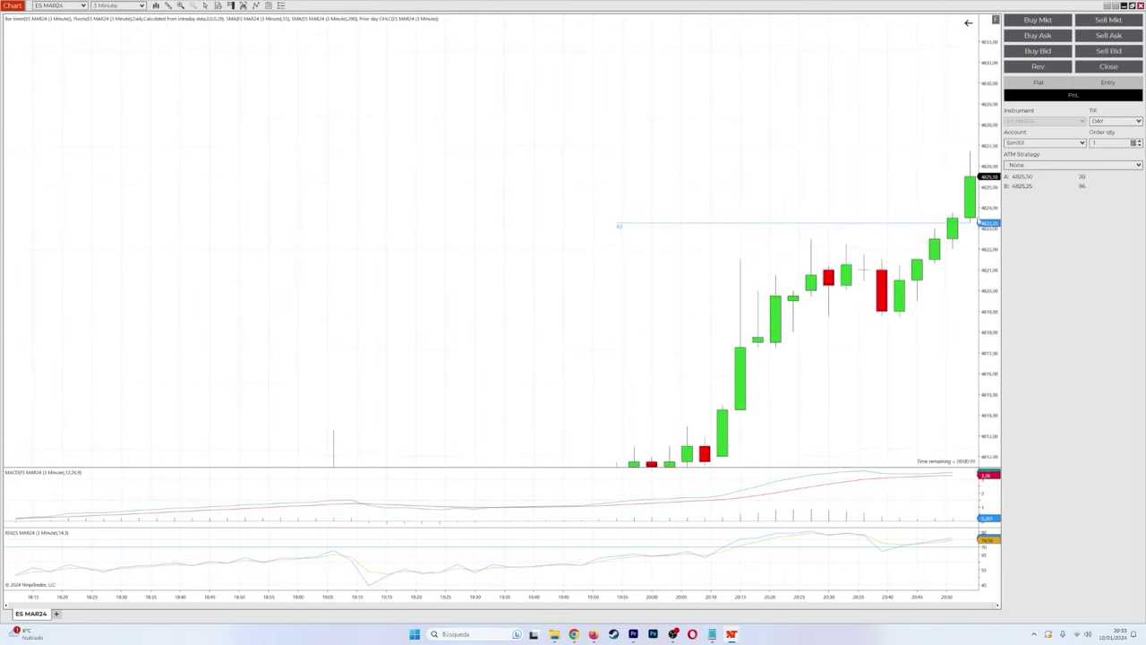
Open a short position with a sell limit order for 1 ES MAR24 contract at 4825,50
{"action": "scroll", "coordinate": [692, 606], "scroll_direction": "up", "scroll_amount": 2}
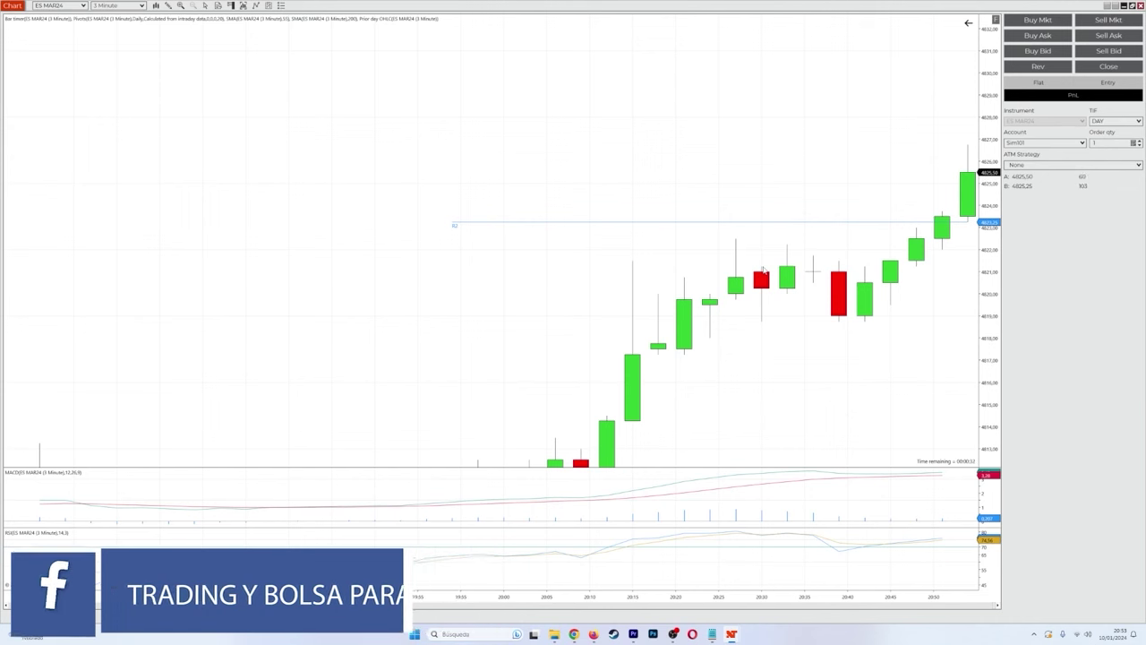
{"action": "right_click", "coordinate": [753, 176]}
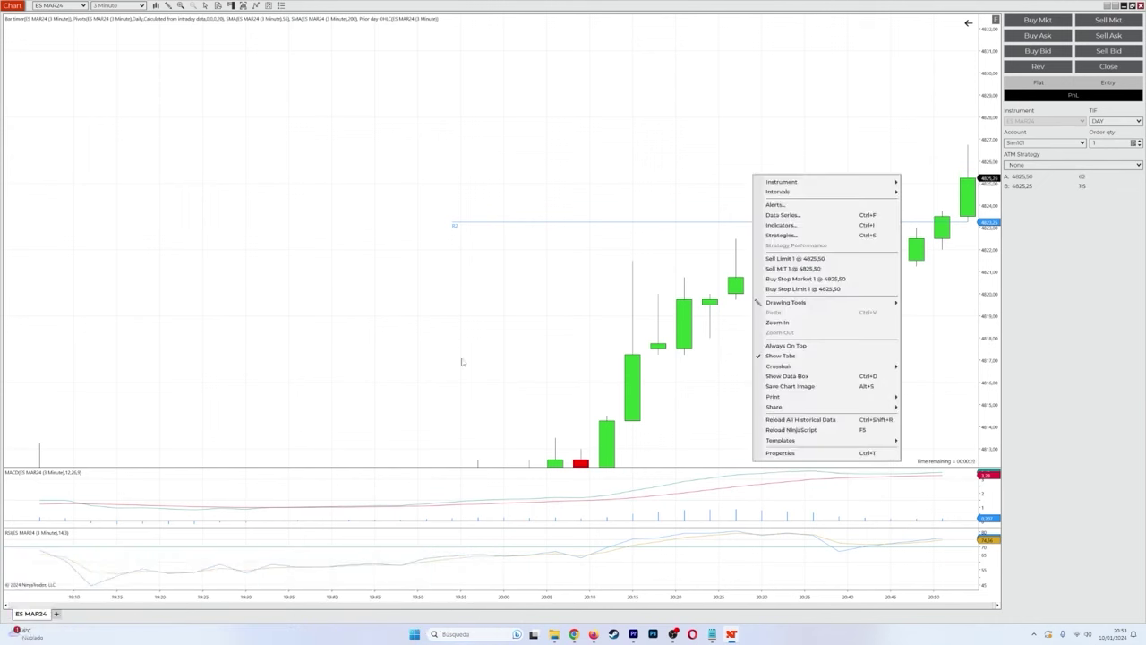
{"action": "left_click", "coordinate": [785, 259]}
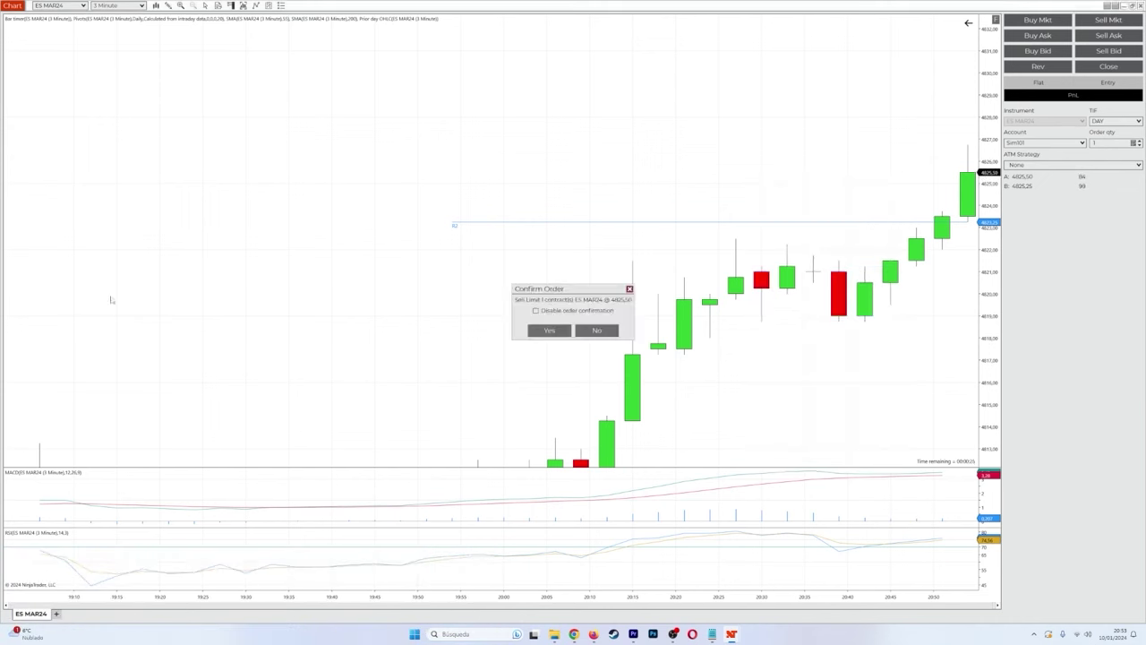
{"action": "left_click", "coordinate": [544, 329]}
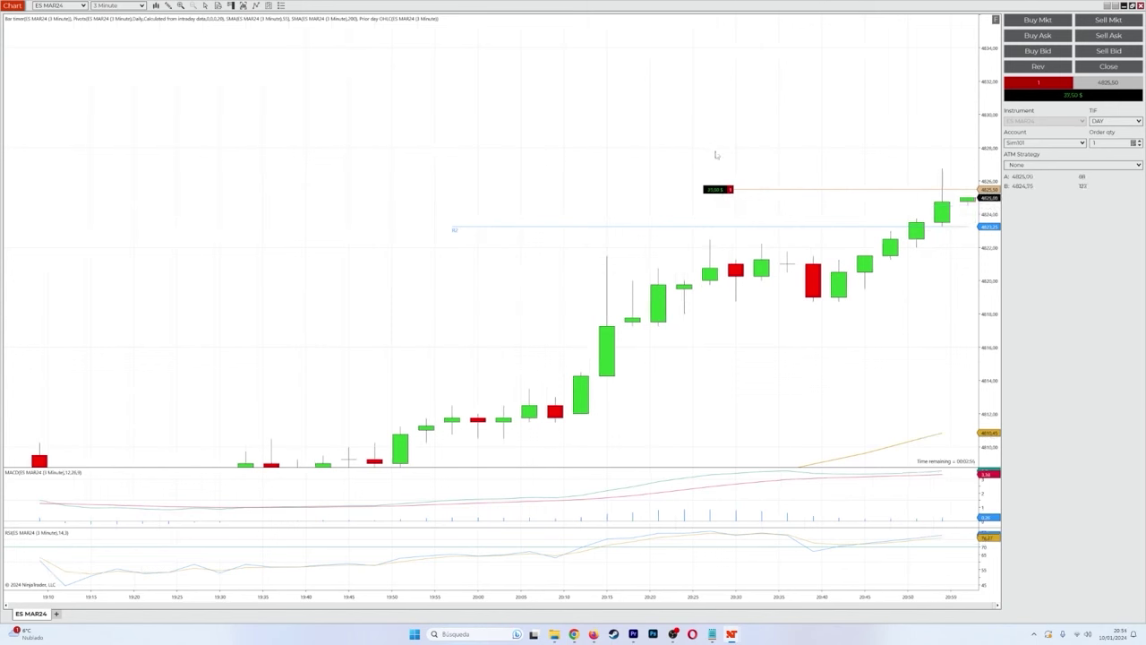
Protect the short position with a buy stop limit order for 1 contract at 4828,00 and lower that order to 4827,25
{"action": "right_click", "coordinate": [695, 150]}
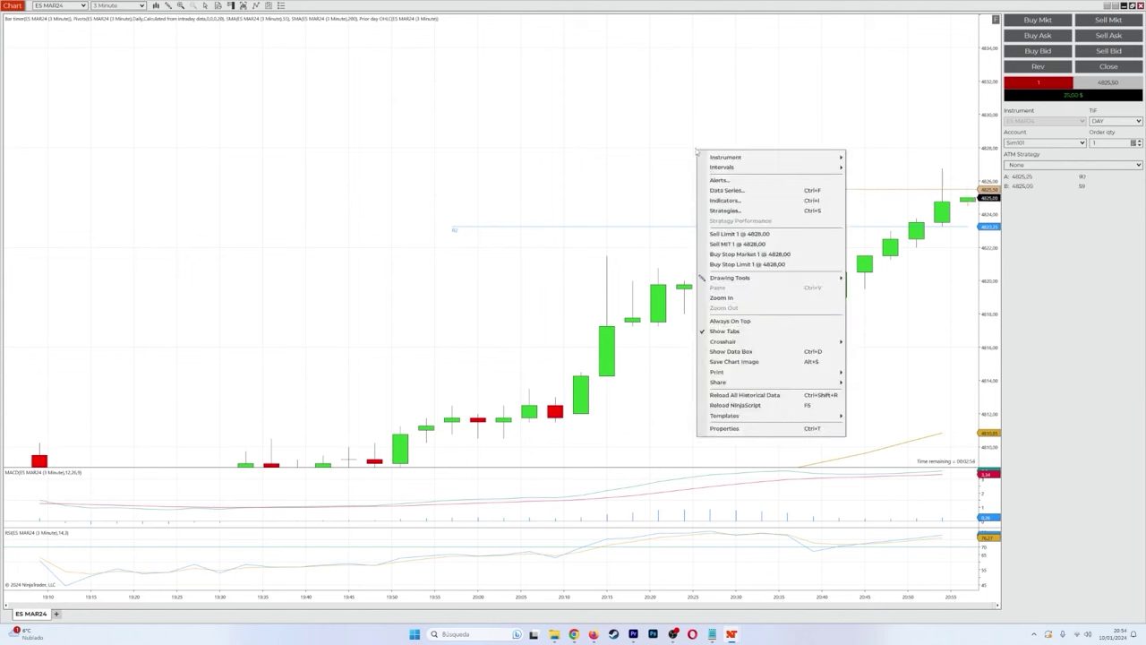
{"action": "right_click", "coordinate": [855, 125]}
{"action": "right_click", "coordinate": [781, 150]}
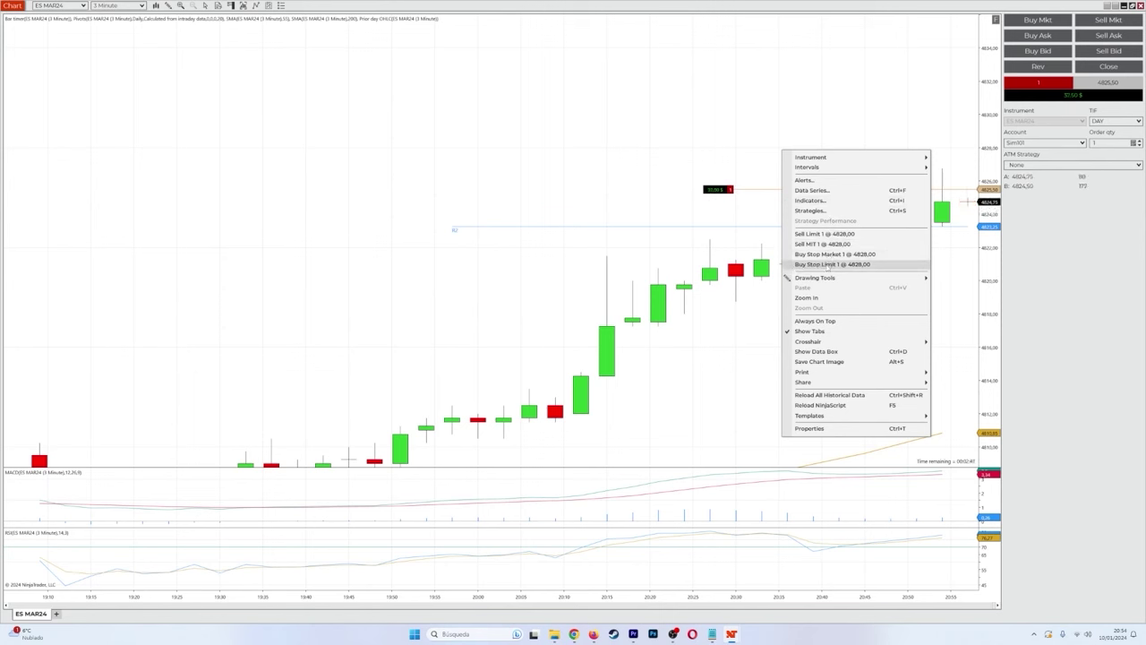
{"action": "left_click", "coordinate": [830, 265]}
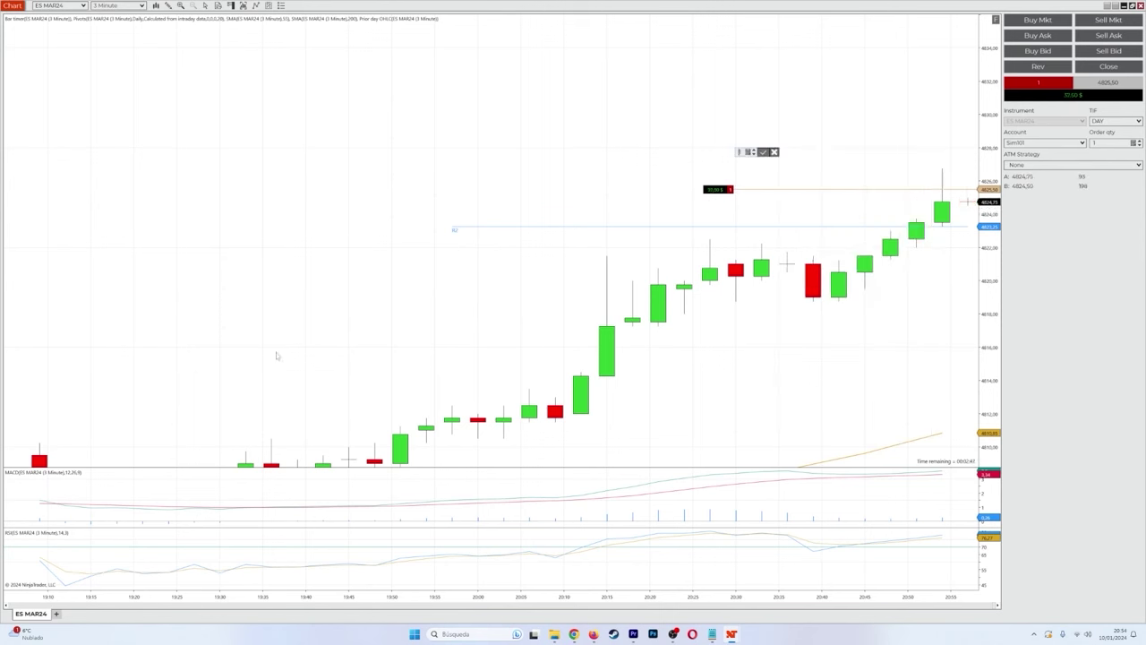
{"action": "left_click", "coordinate": [762, 151]}
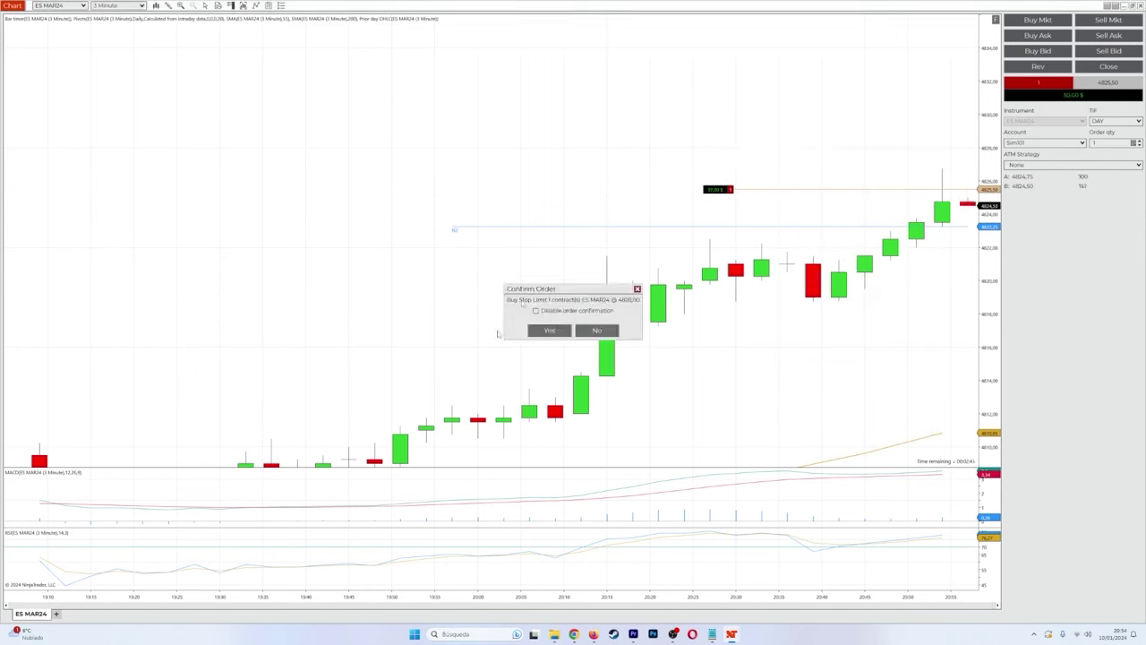
{"action": "left_click", "coordinate": [550, 331]}
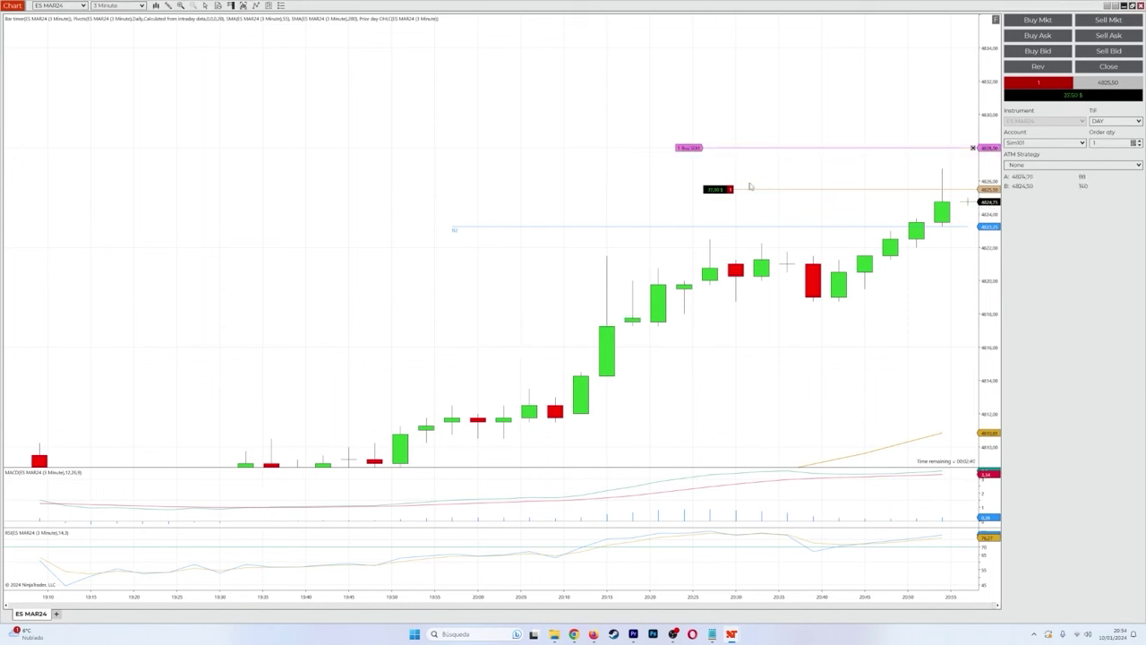
{"action": "left_click_drag", "start_coordinate": [689, 147], "coordinate": [689, 162]}
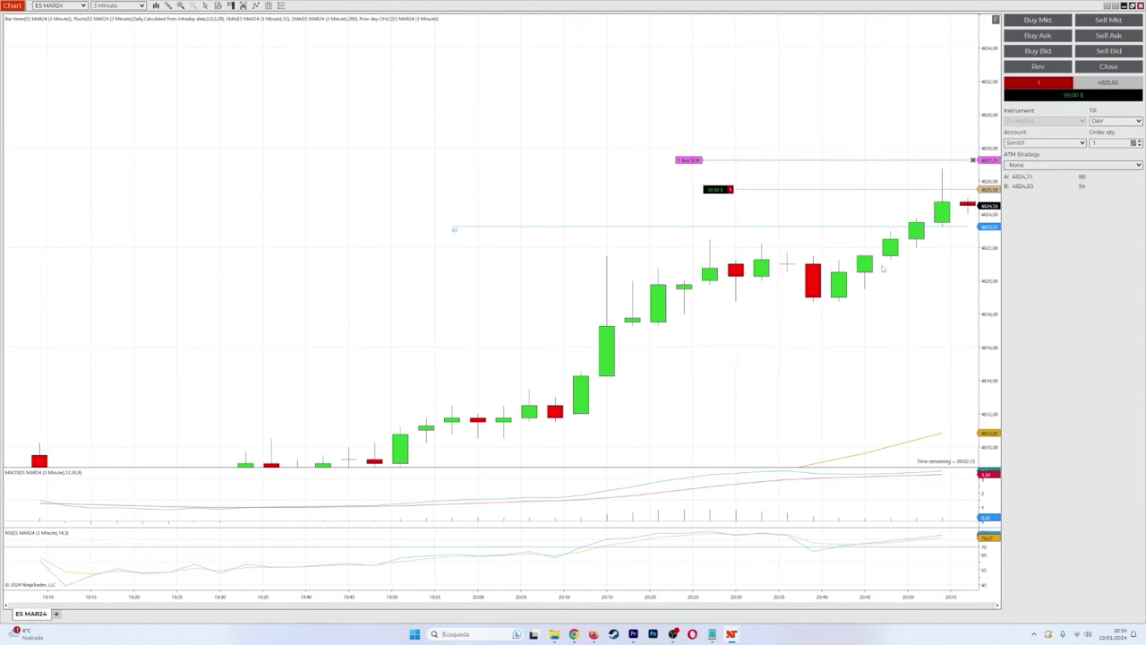
Place a take-profit buy limit order for 1 ES MAR24 contract at 4817,75, below the short position
{"action": "right_click", "coordinate": [734, 320]}
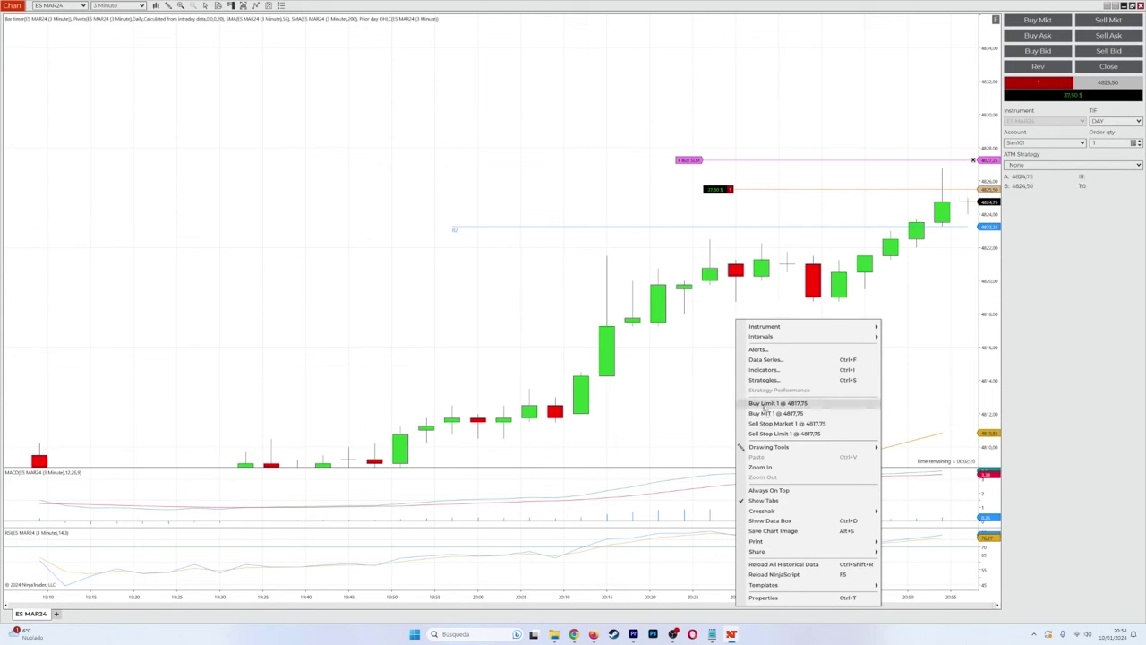
{"action": "left_click", "coordinate": [764, 404]}
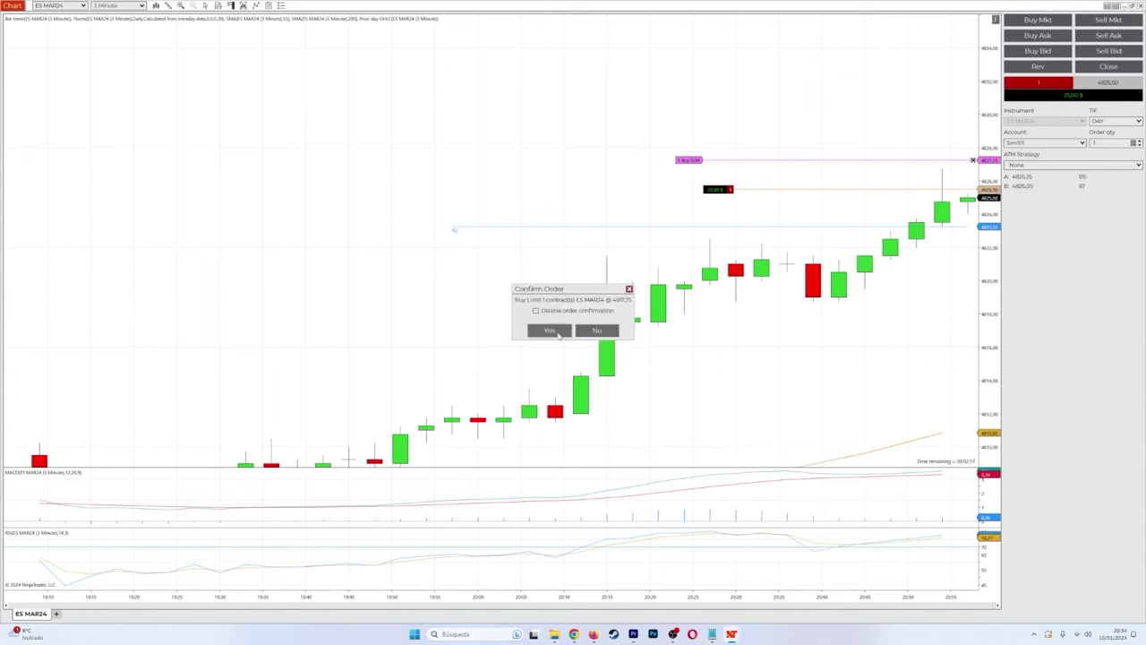
{"action": "left_click", "coordinate": [550, 331]}
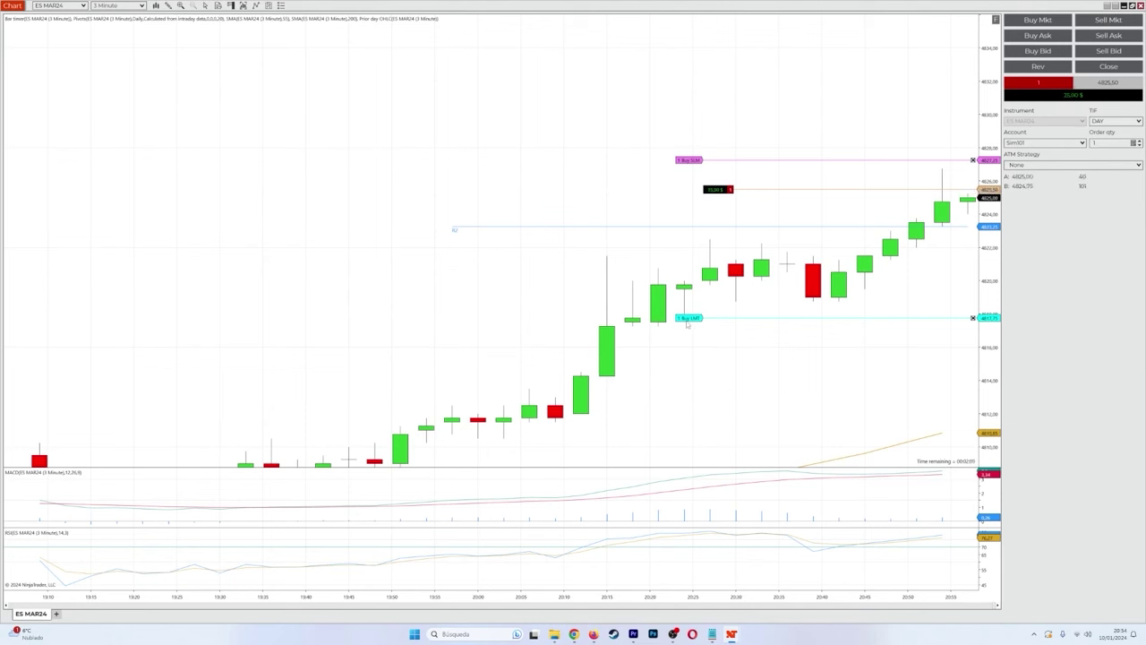
Raise the take-profit buy limit order to 4823,25 and lower the buy stop limit order to just above the short entry price
{"action": "left_click_drag", "start_coordinate": [689, 318], "coordinate": [709, 228]}
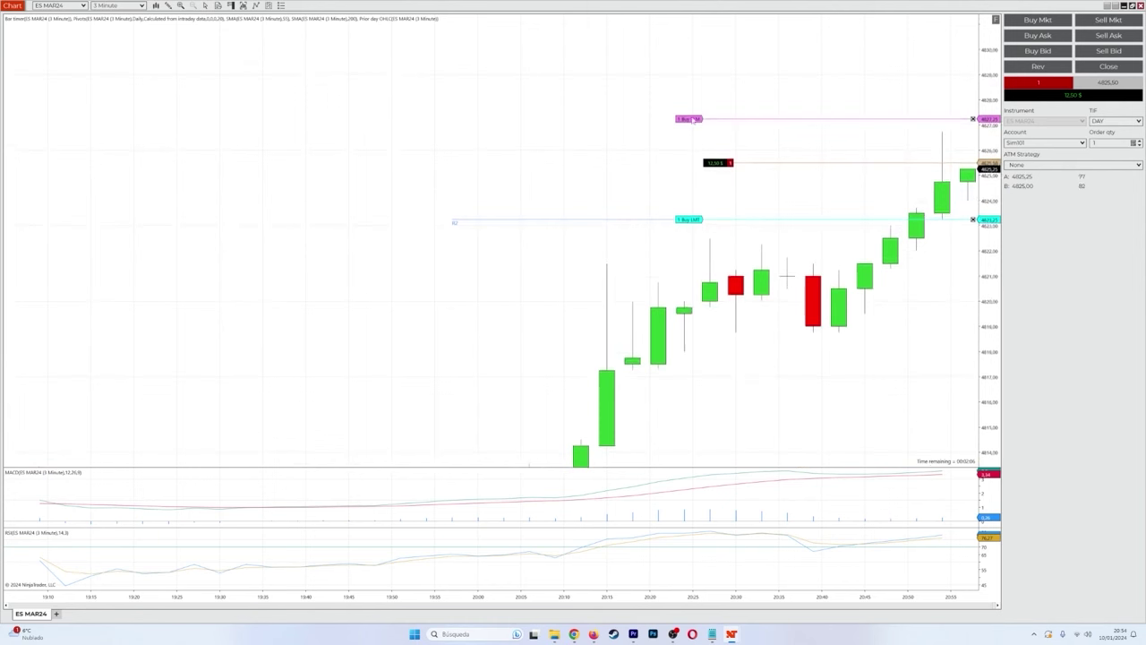
{"action": "left_click_drag", "start_coordinate": [698, 120], "coordinate": [707, 154]}
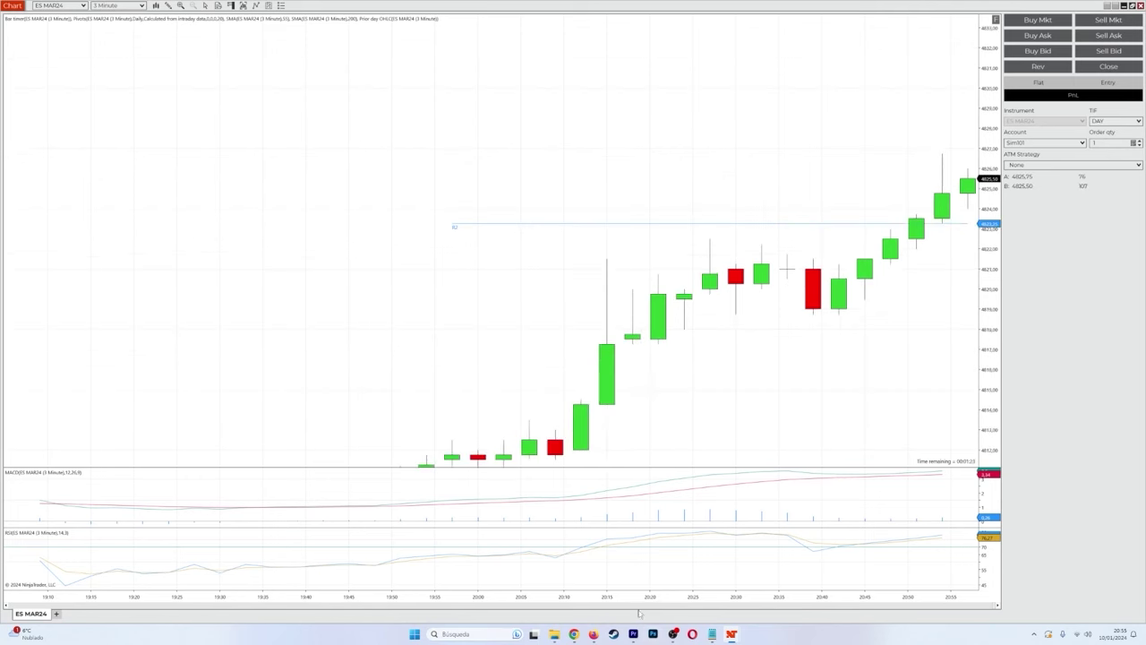
Compress the chart's time scale and check the Sim101 account's cash value and PnL in the Control Center's Accounts list
{"action": "left_click_drag", "start_coordinate": [620, 598], "coordinate": [430, 598]}
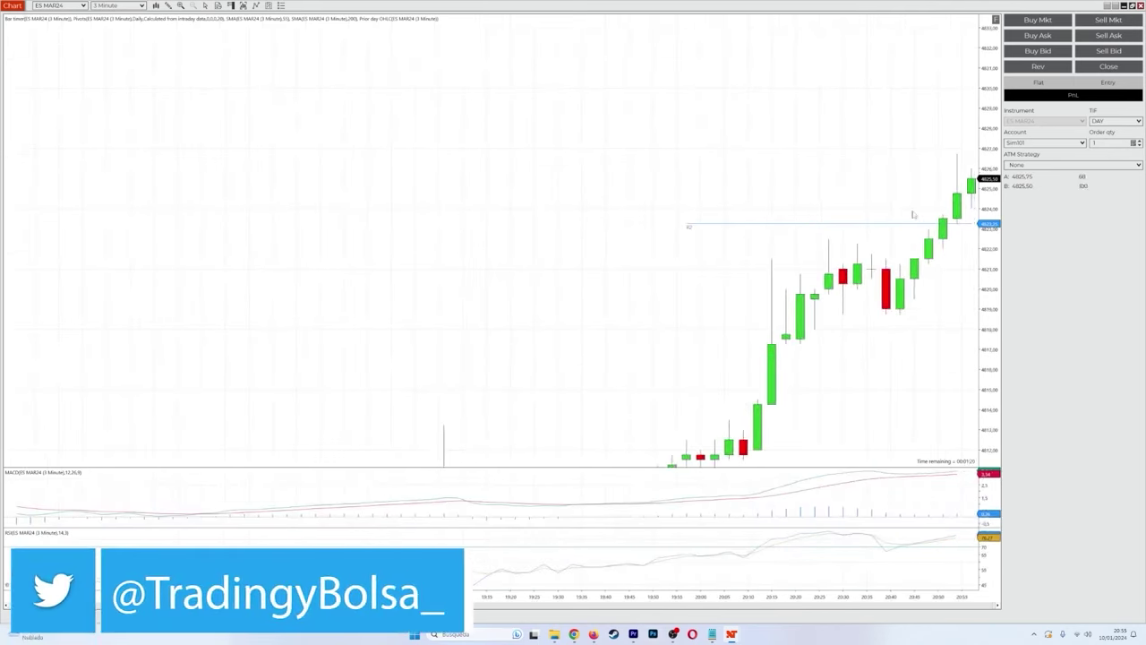
{"action": "mouse_move", "coordinate": [731, 634]}
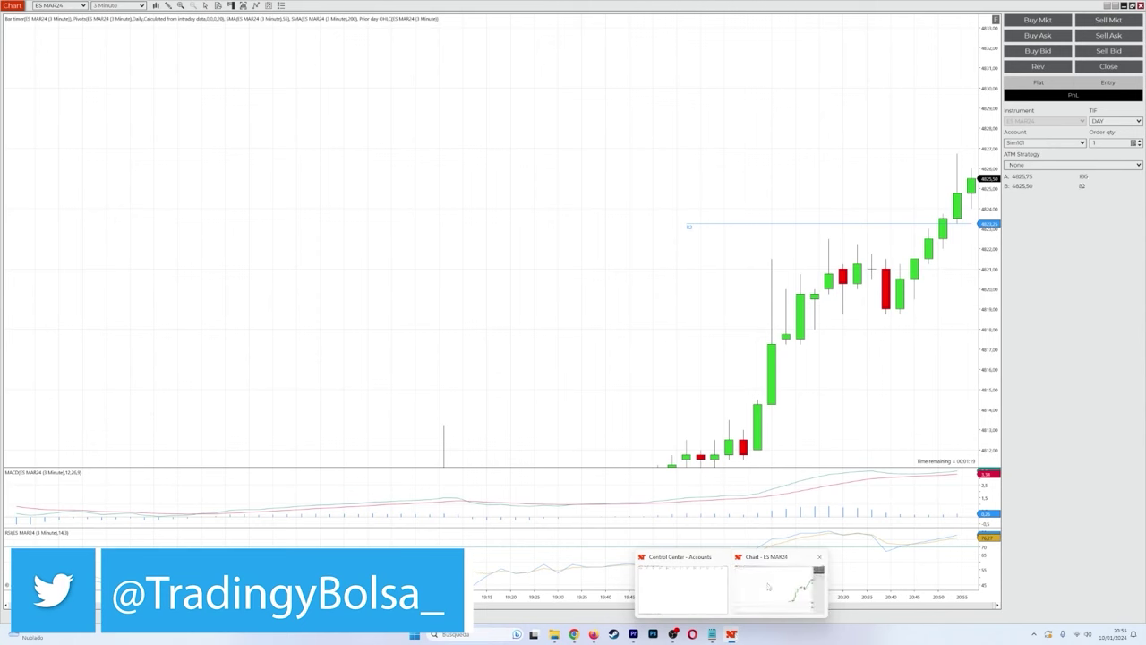
{"action": "left_click", "coordinate": [685, 570]}
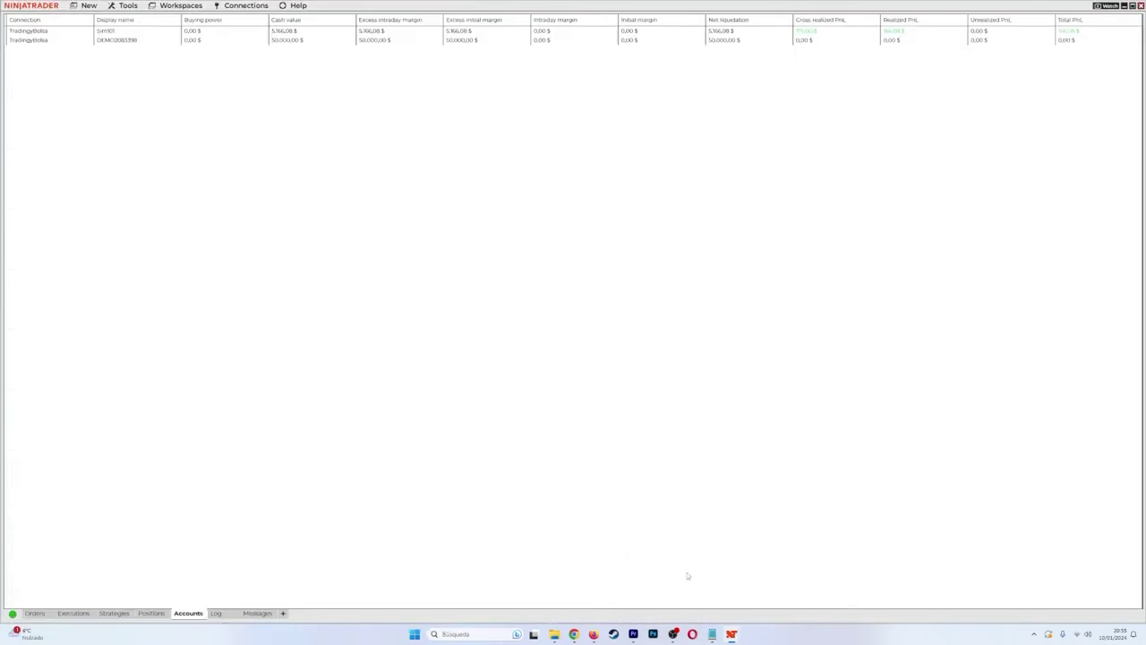
{"action": "left_click", "coordinate": [283, 34]}
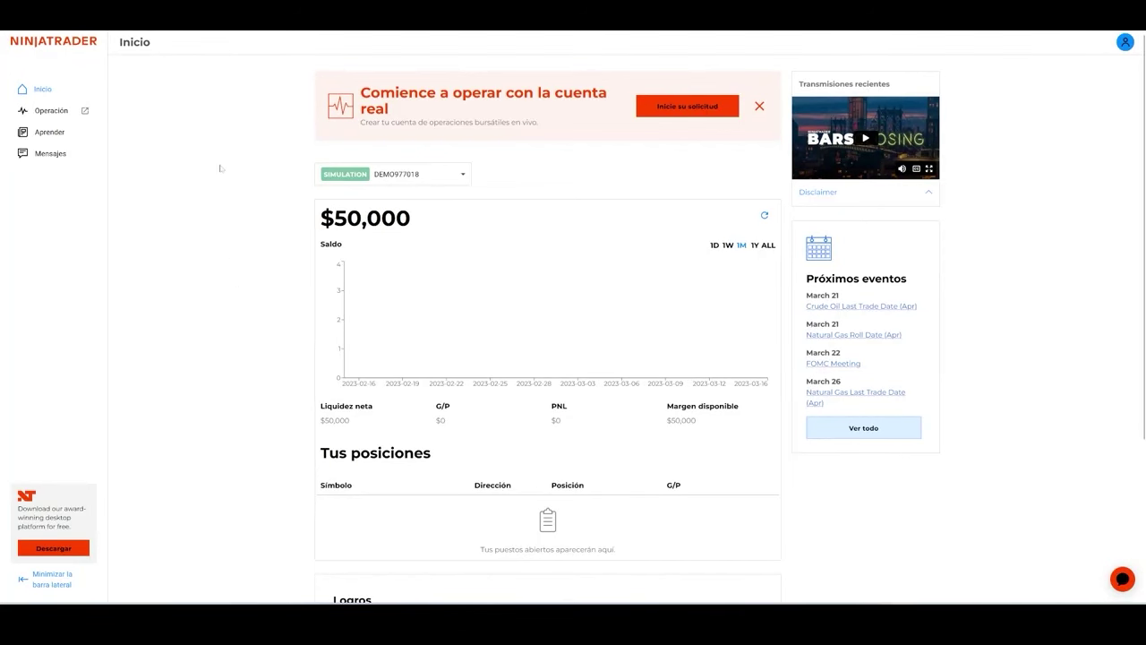
Dismiss the live-account offer on the NinjaTrader web dashboard and open the account's Configuración page
{"action": "left_click", "coordinate": [760, 106]}
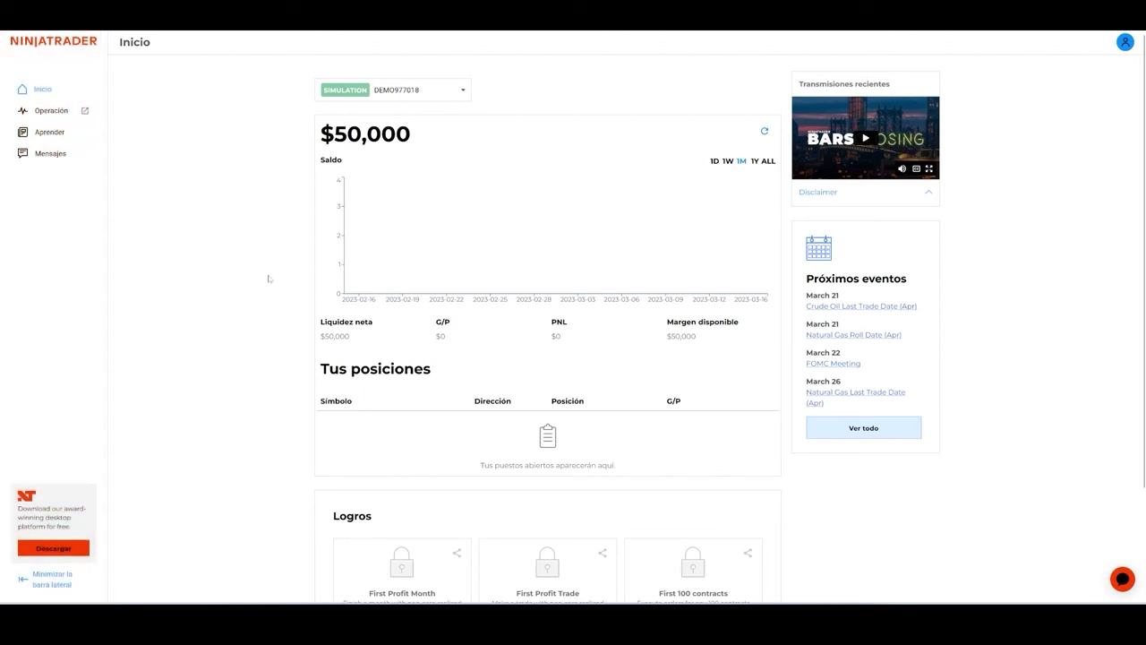
{"action": "left_click", "coordinate": [1124, 43]}
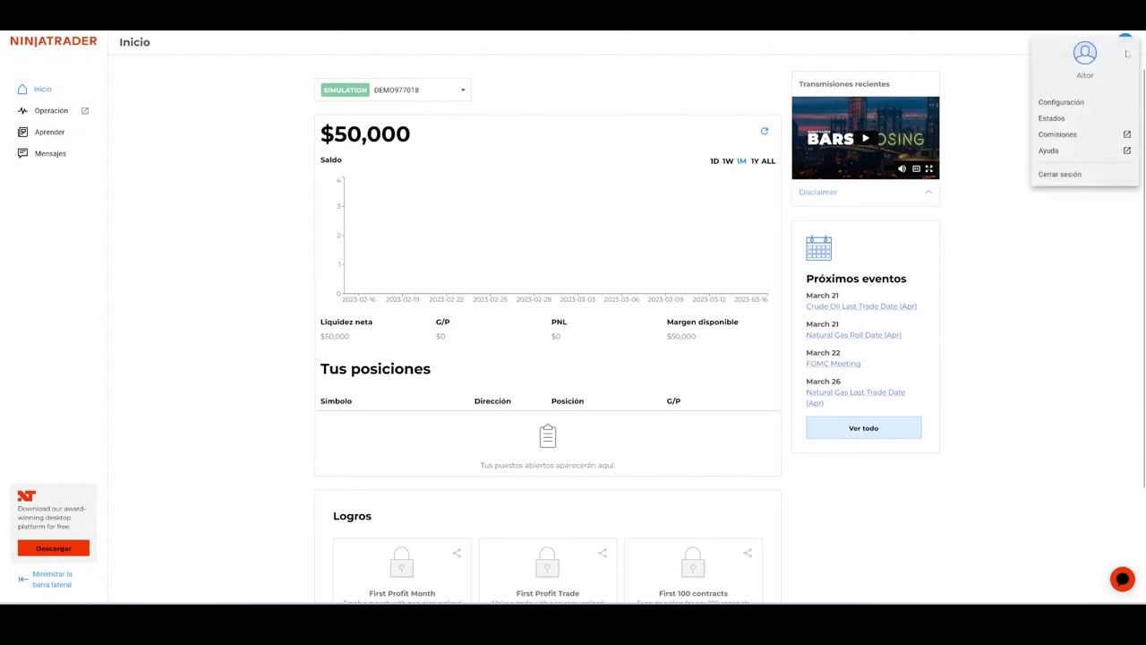
{"action": "left_click", "coordinate": [1062, 102]}
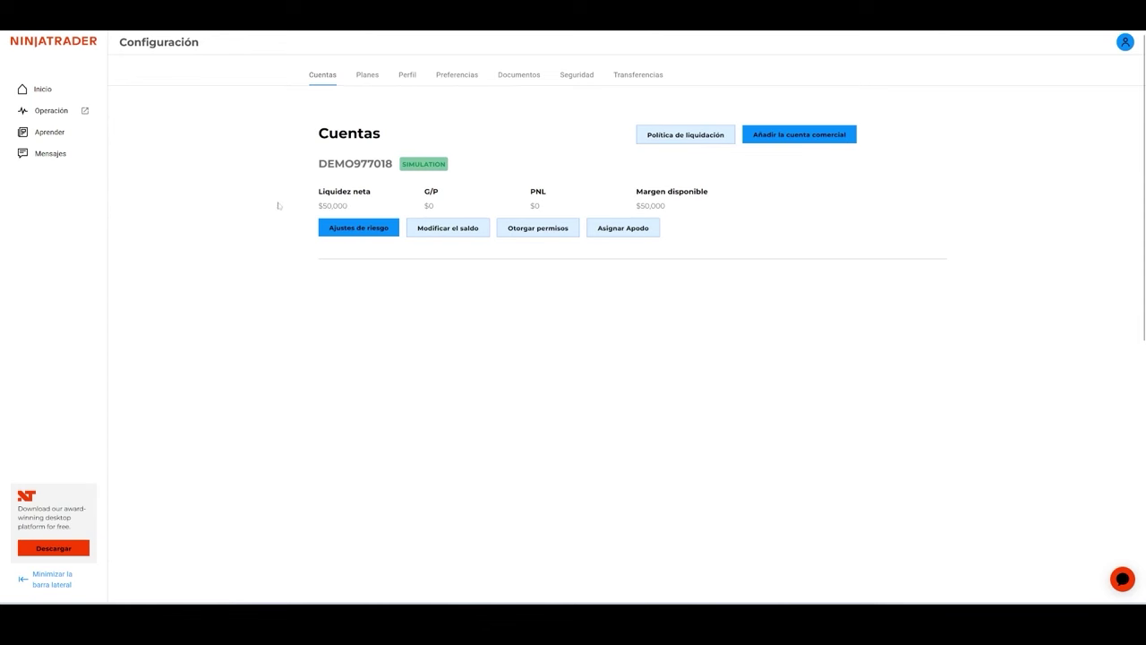
Examine the simulation account's balance adjustment form and its maximum-cash rule, and close it without submitting an amount
{"action": "left_click", "coordinate": [441, 232]}
{"action": "left_click", "coordinate": [537, 325]}
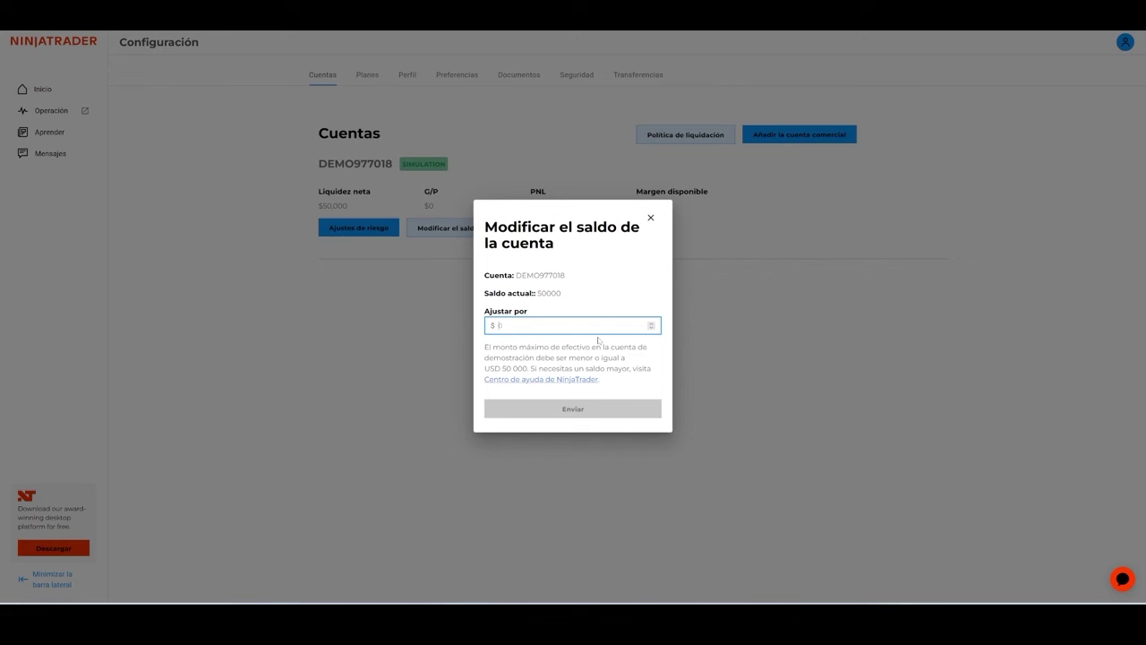
{"action": "left_click", "coordinate": [583, 461]}
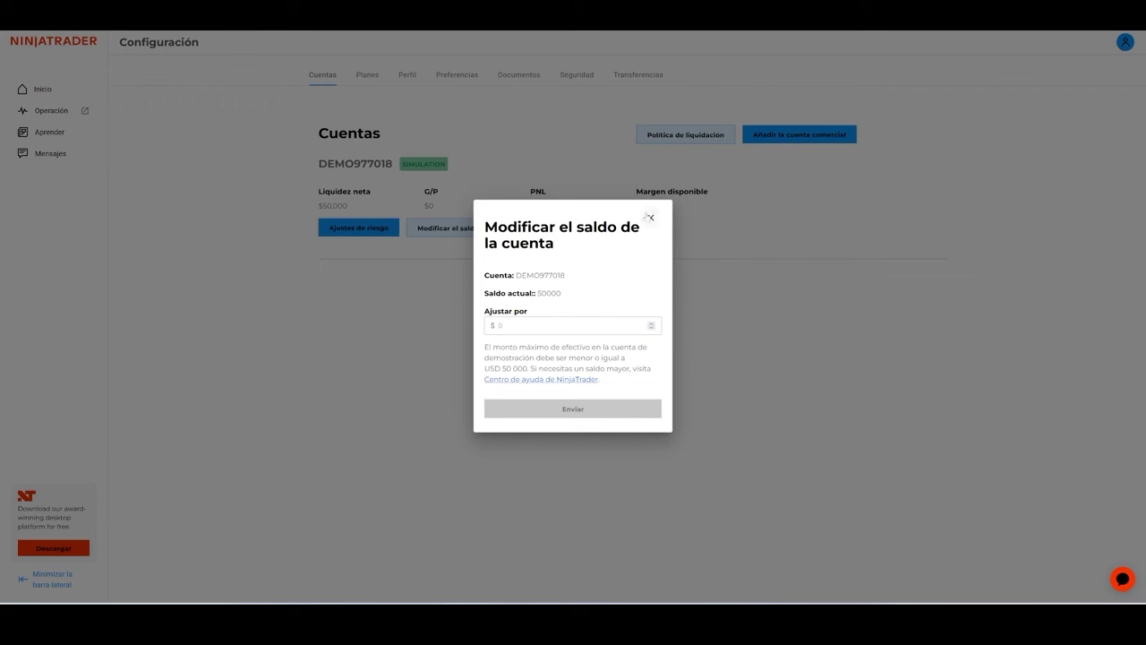
{"action": "key", "text": "Tab"}
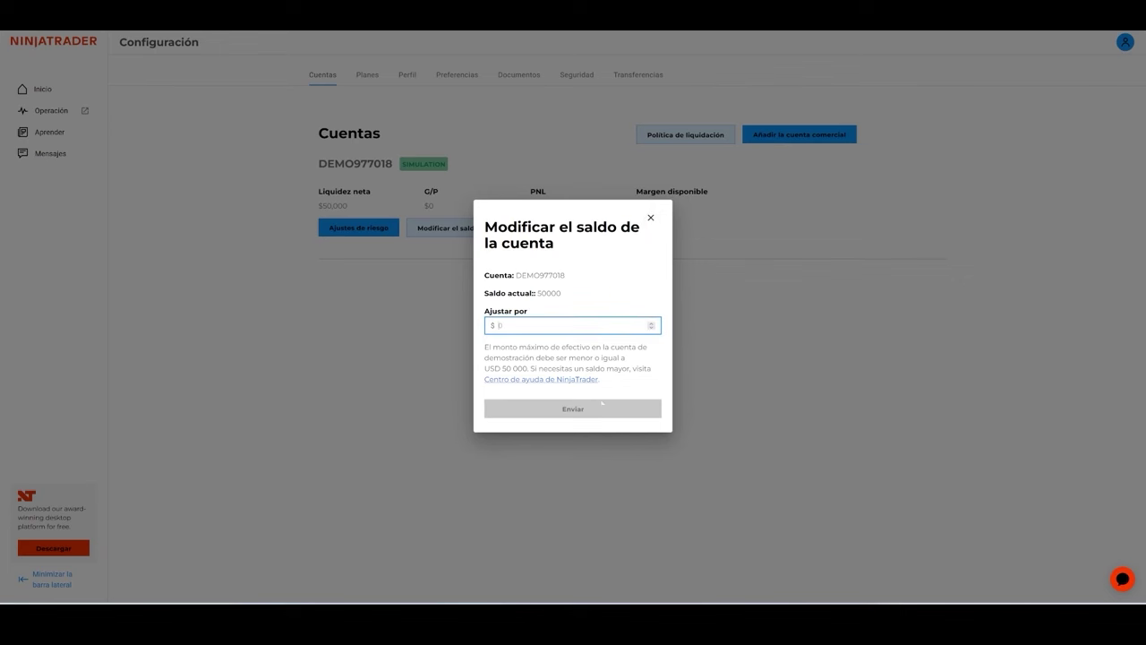
{"action": "left_click", "coordinate": [650, 217]}
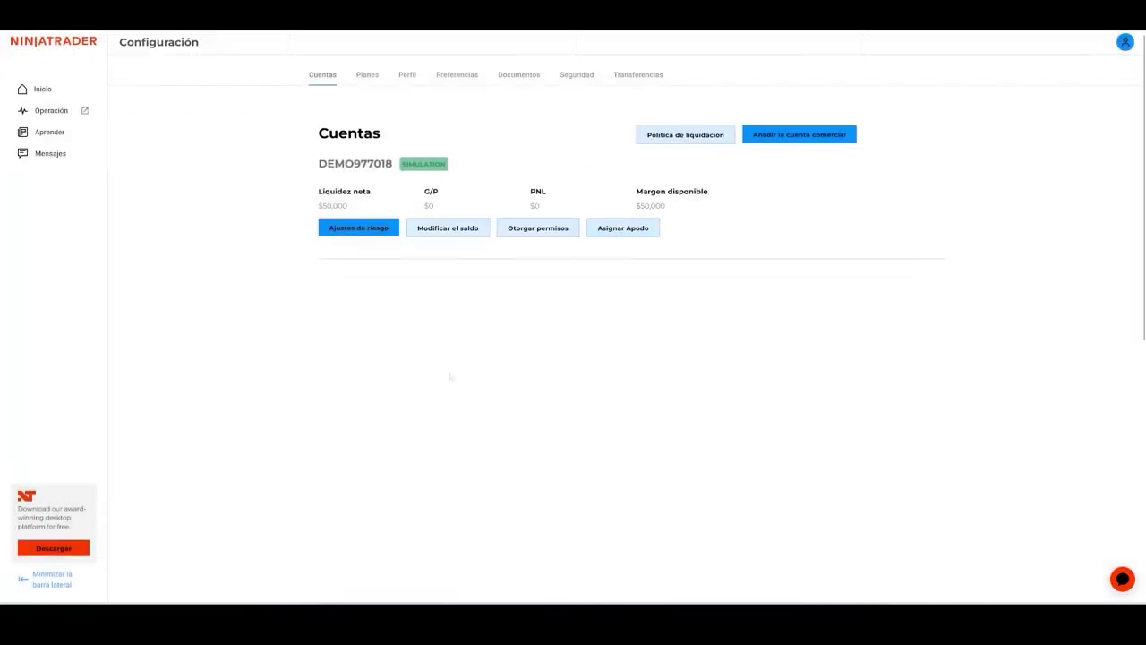
Review the simulation account's risk settings, switch Daily Loss Limit on and back off, and save
{"action": "left_click", "coordinate": [360, 227]}
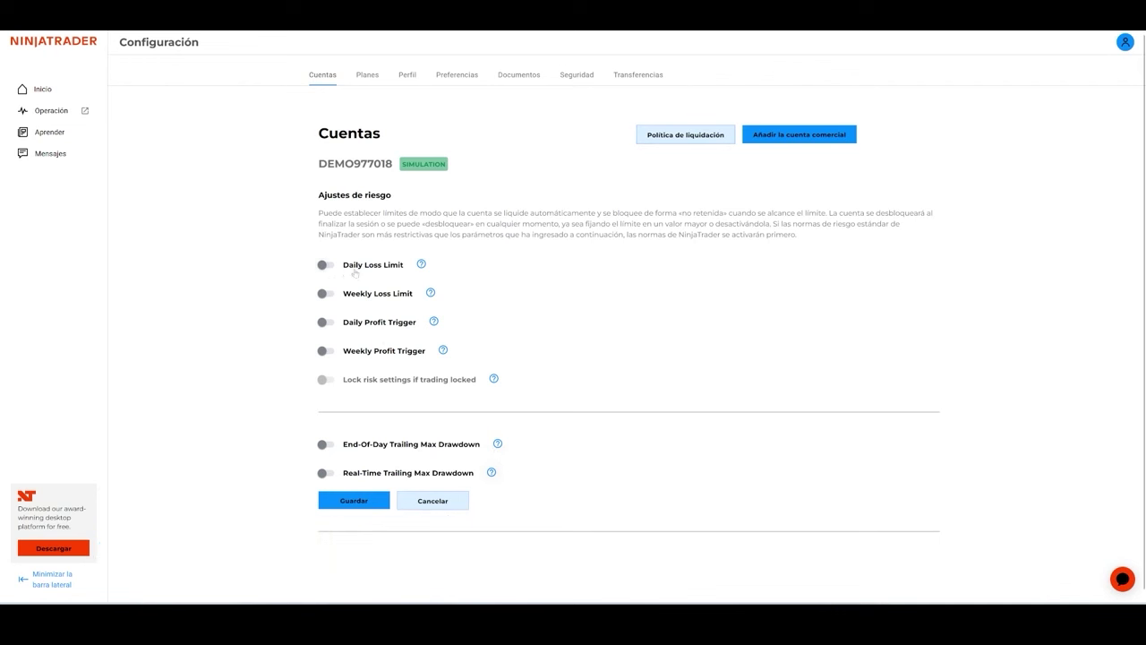
{"action": "left_click", "coordinate": [327, 266]}
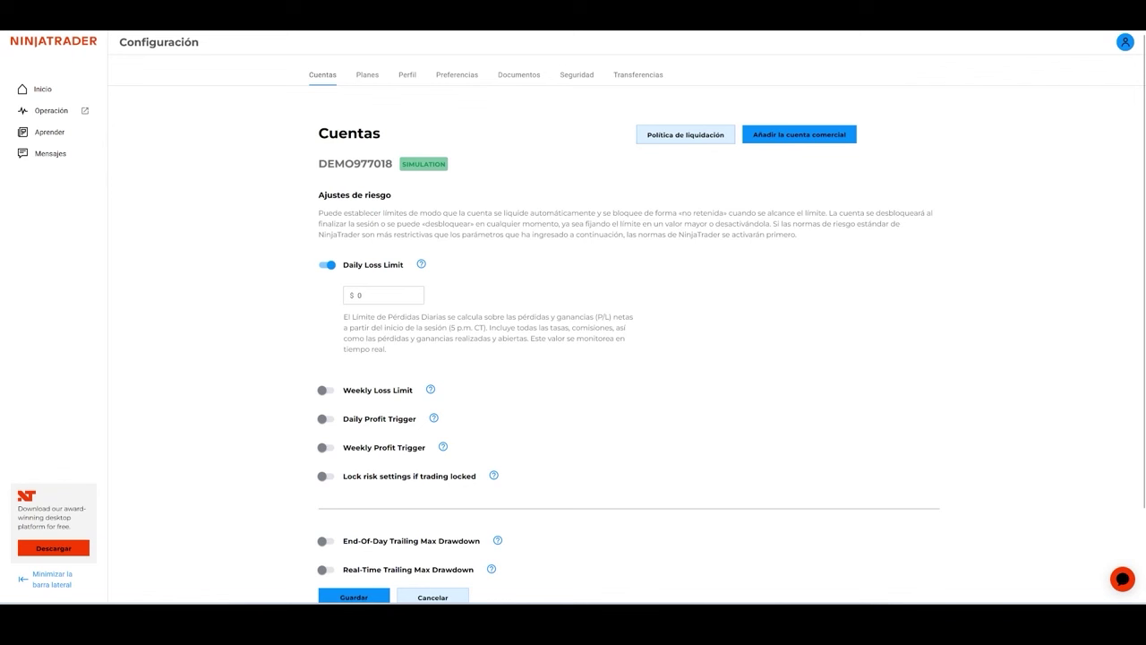
{"action": "left_click", "coordinate": [328, 265]}
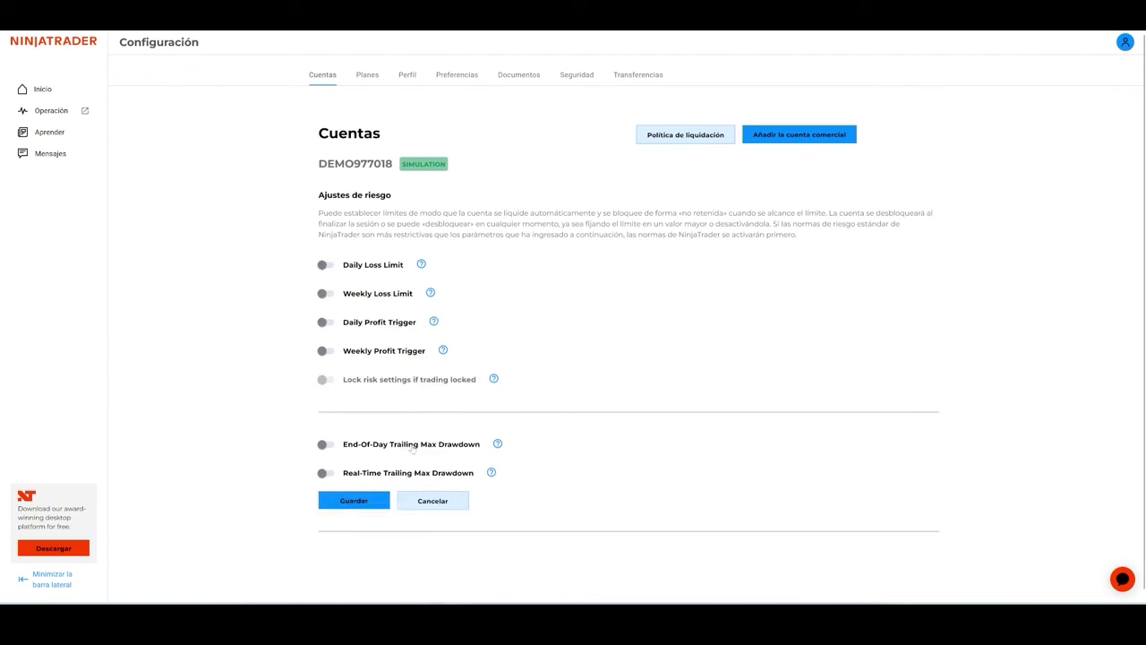
{"action": "left_click", "coordinate": [354, 501]}
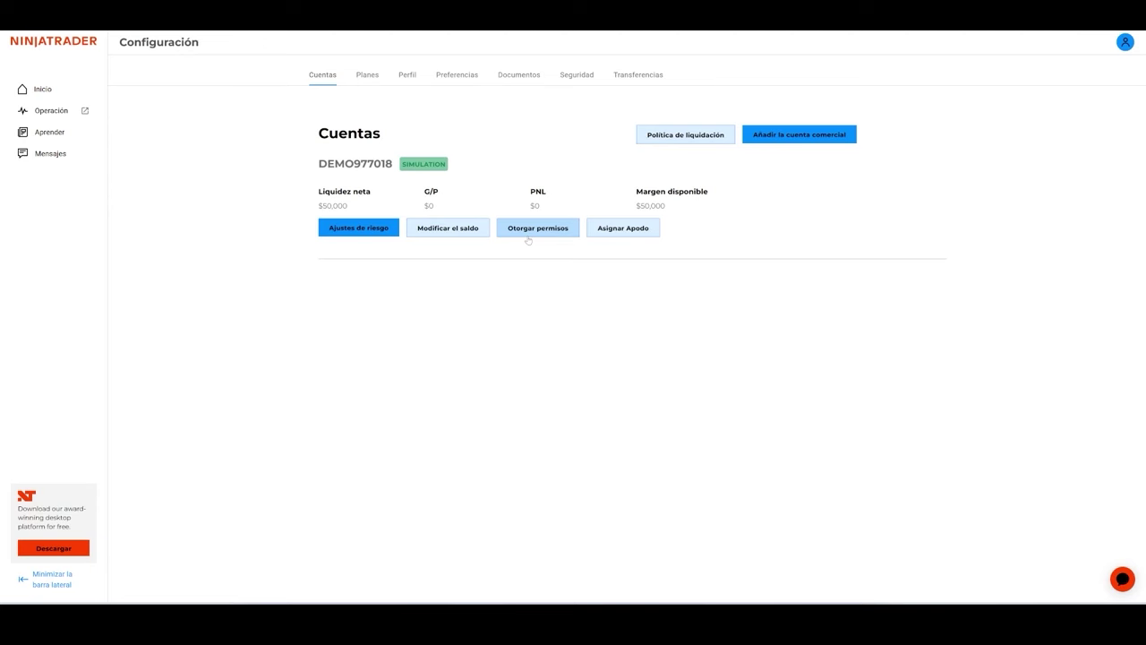
Check the simulation account's nickname option and read the liquidation policy's sections on position management and delivery
{"action": "left_click", "coordinate": [608, 237]}
{"action": "left_click", "coordinate": [651, 264]}
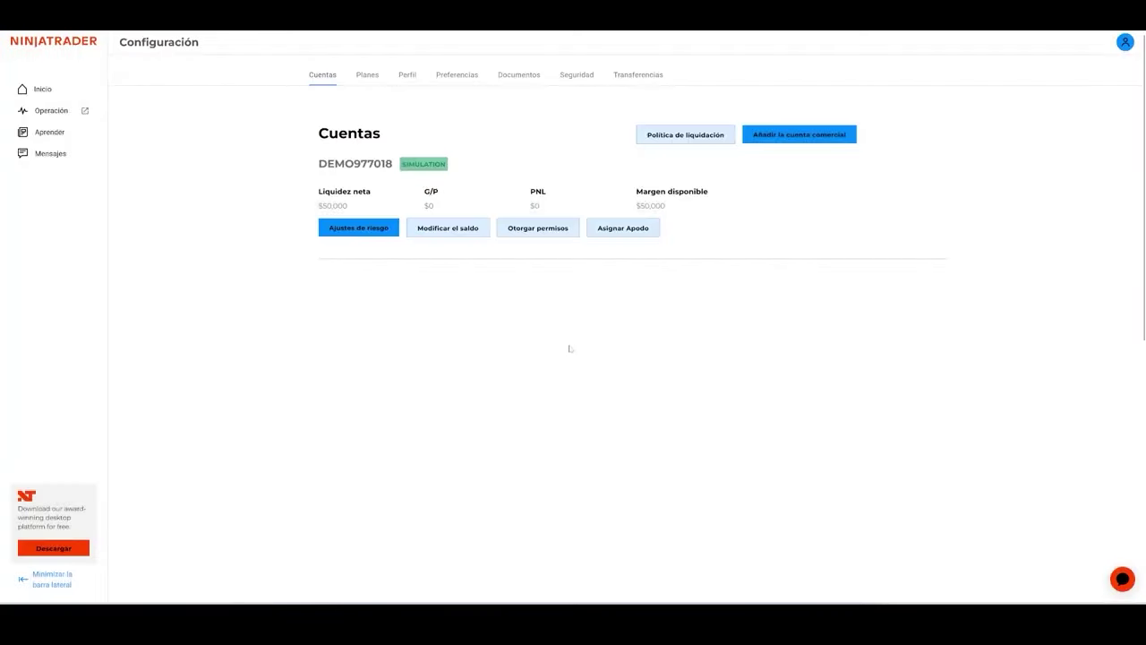
{"action": "left_click", "coordinate": [680, 135]}
{"action": "scroll", "coordinate": [680, 136], "scroll_direction": "down", "scroll_amount": 10}
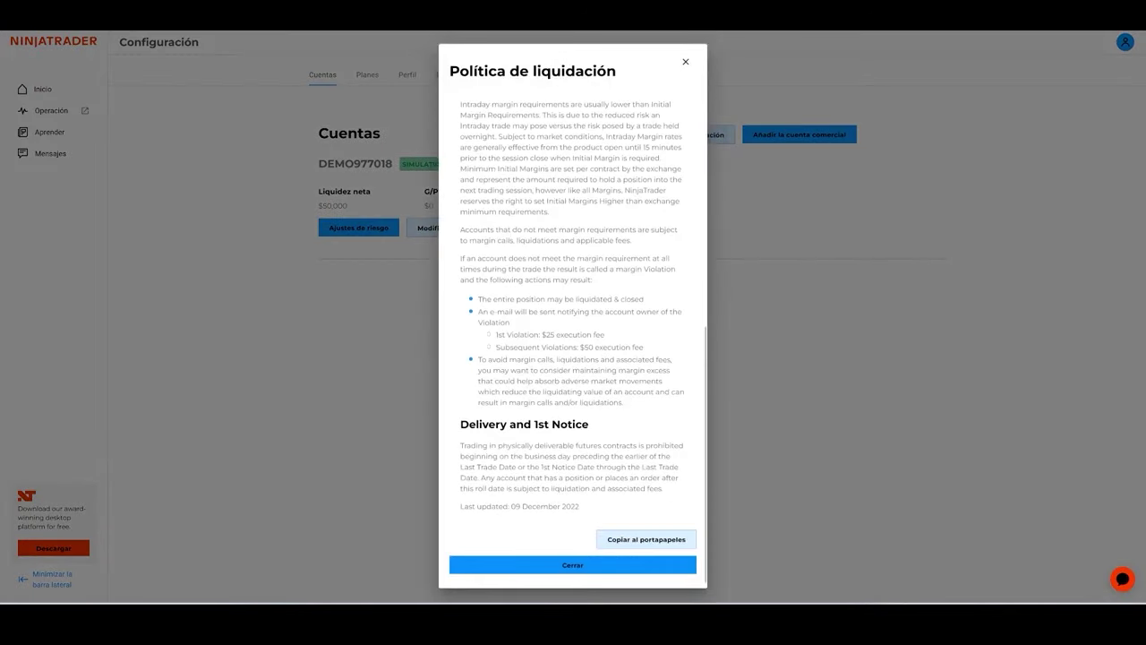
{"action": "scroll", "coordinate": [573, 341], "scroll_direction": "up", "scroll_amount": 4}
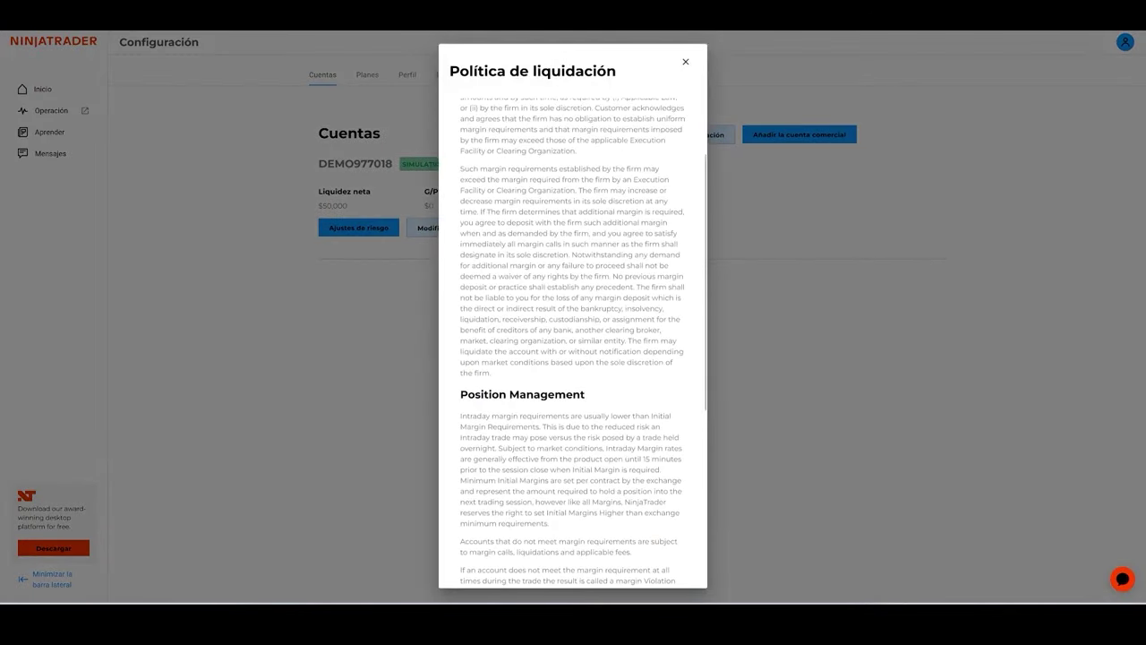
{"action": "scroll", "coordinate": [634, 196], "scroll_direction": "down", "scroll_amount": 3}
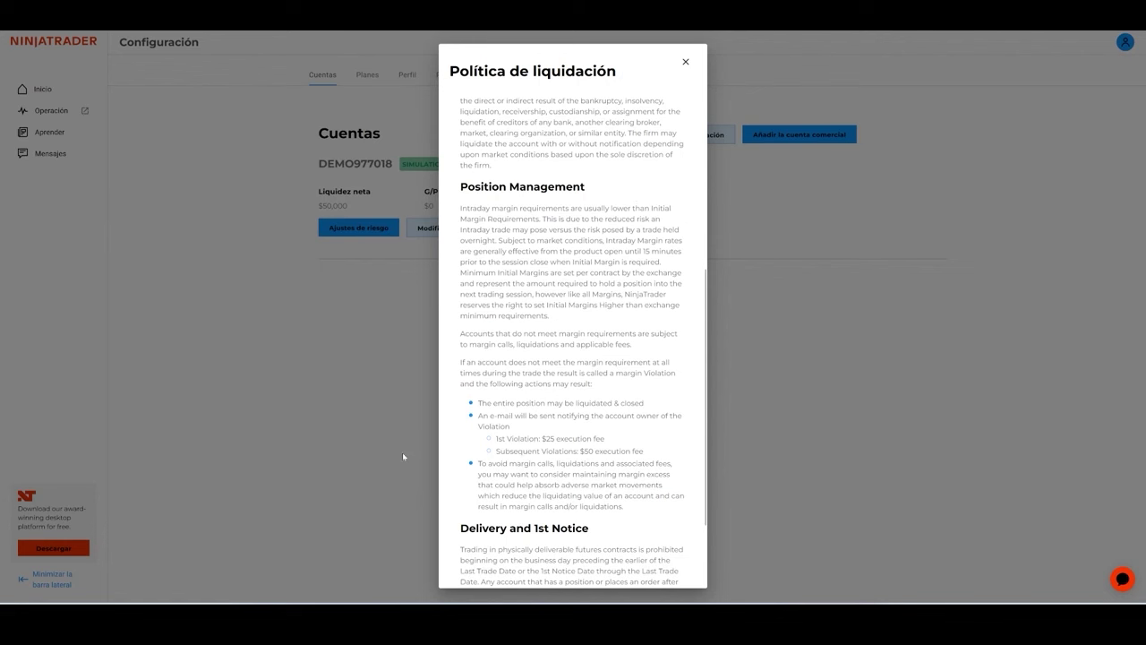
{"action": "scroll", "coordinate": [404, 458], "scroll_direction": "down", "scroll_amount": 1}
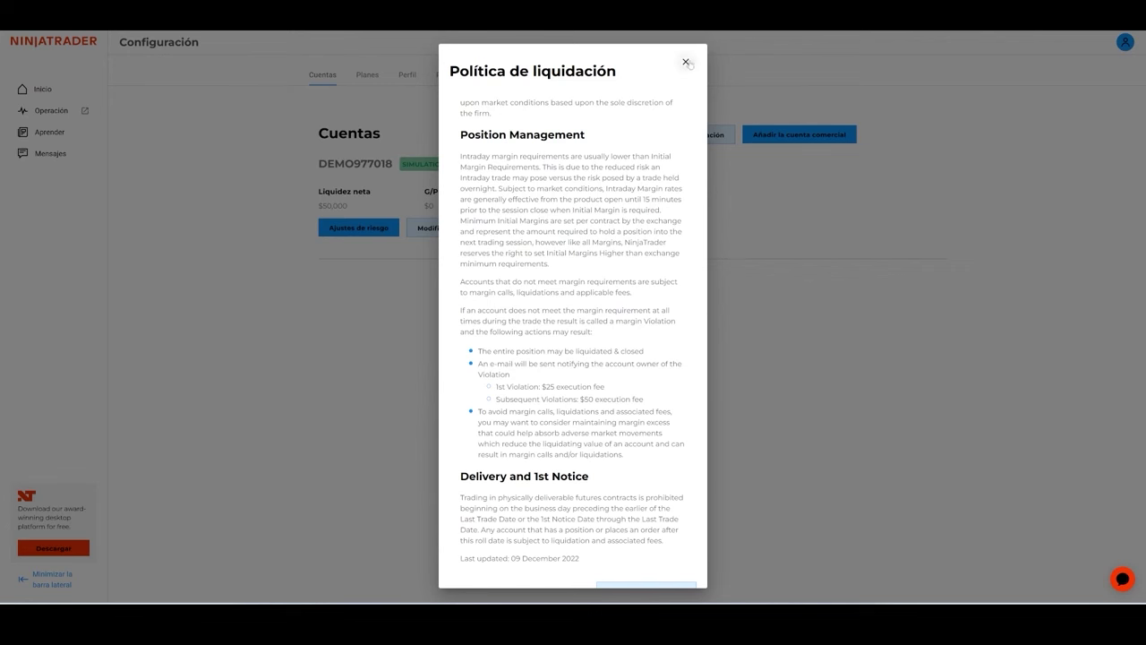
{"action": "left_click", "coordinate": [687, 62]}
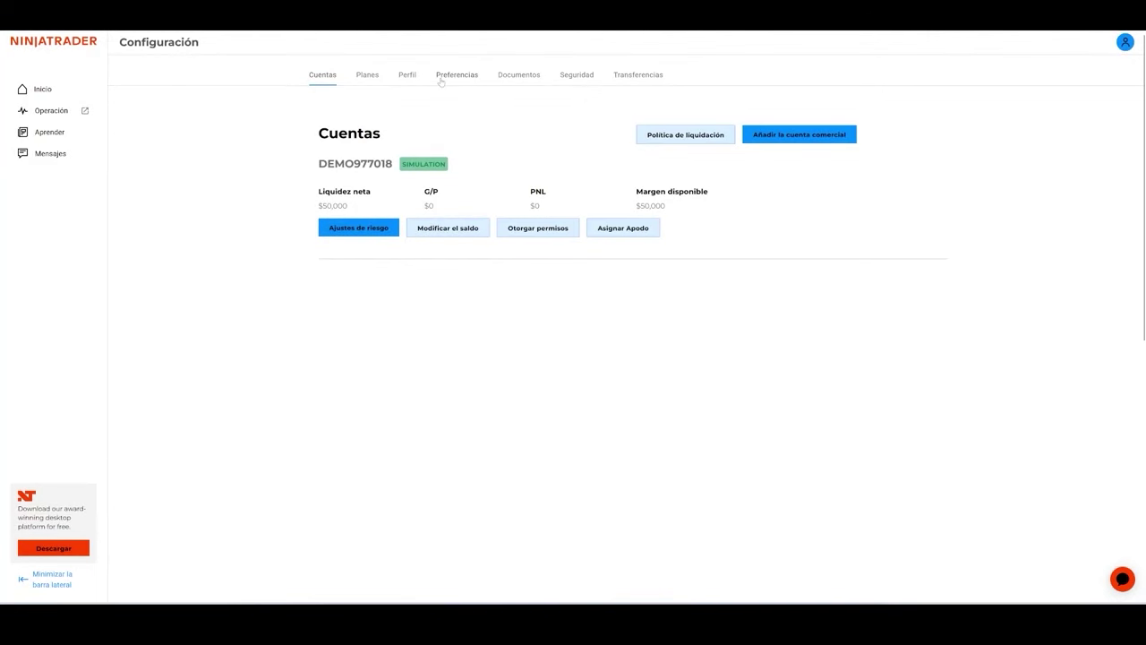
Compare the commissions and prices of the account plans without upgrading, and review the market data and add-on offers
{"action": "left_click", "coordinate": [368, 75]}
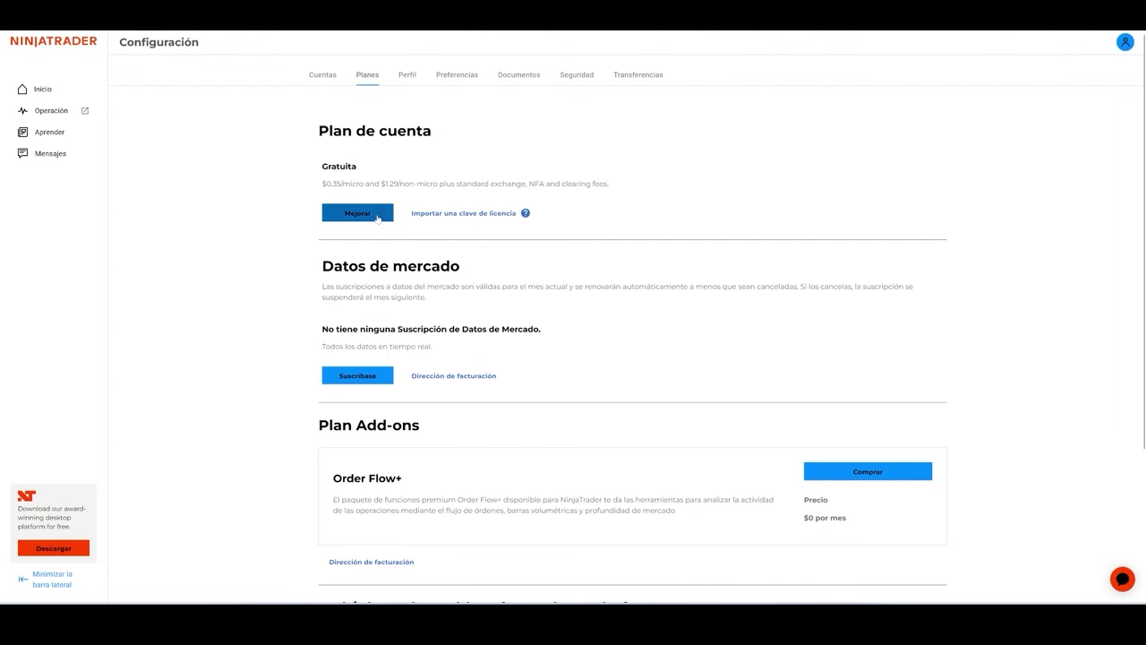
{"action": "left_click", "coordinate": [377, 217]}
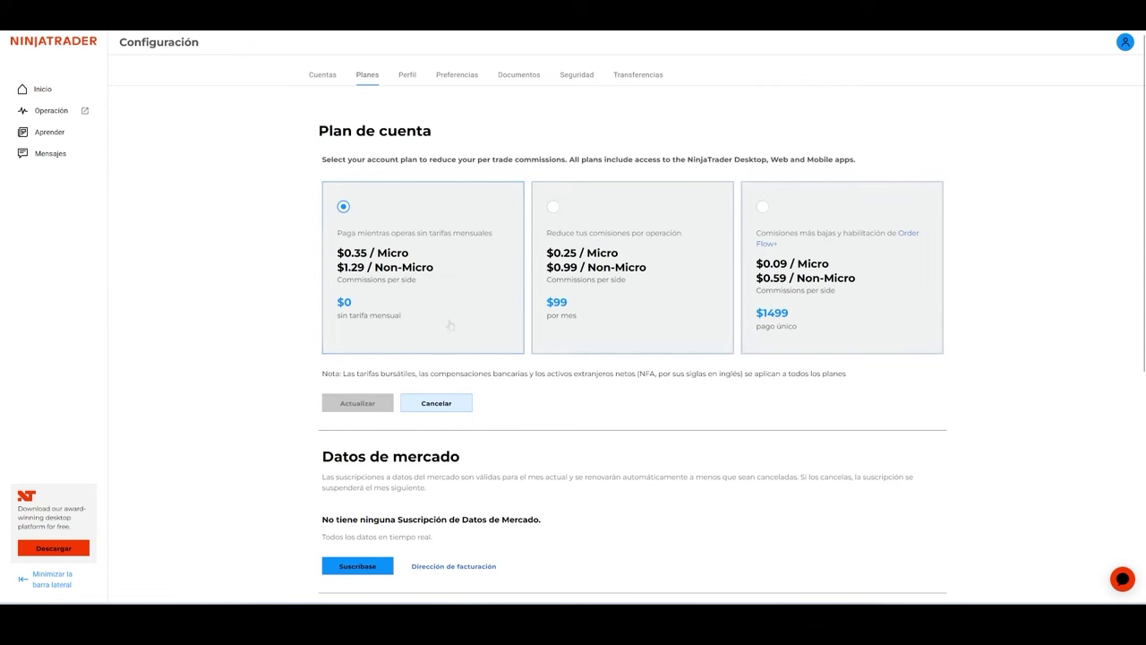
{"action": "left_click", "coordinate": [437, 404]}
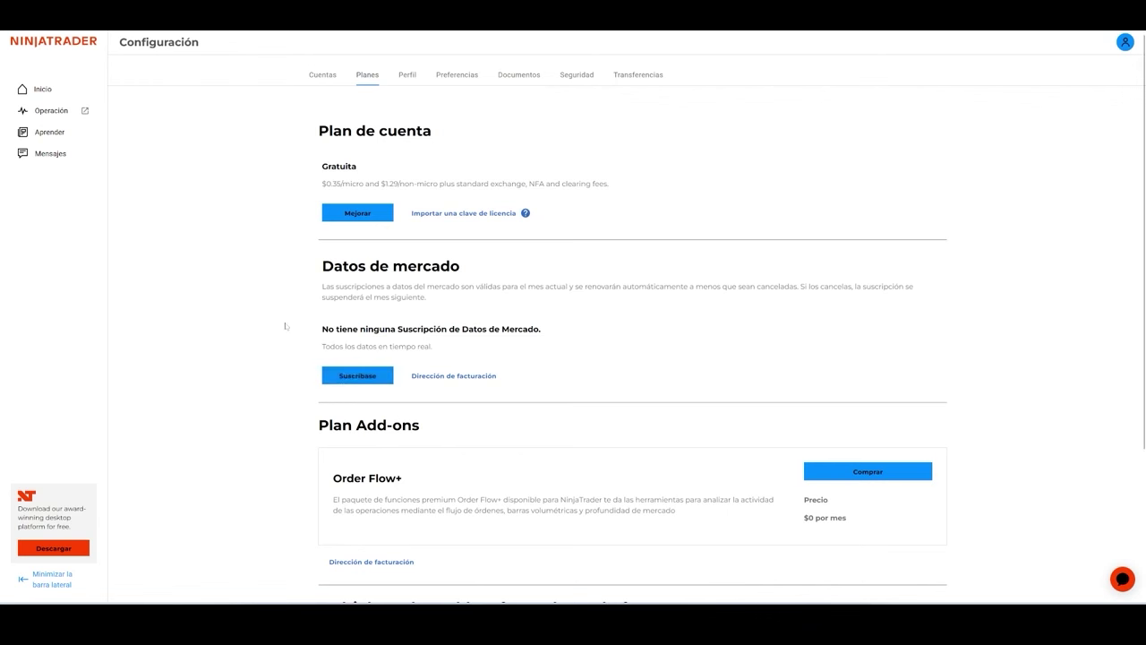
{"action": "scroll", "coordinate": [215, 311], "scroll_direction": "down", "scroll_amount": 3}
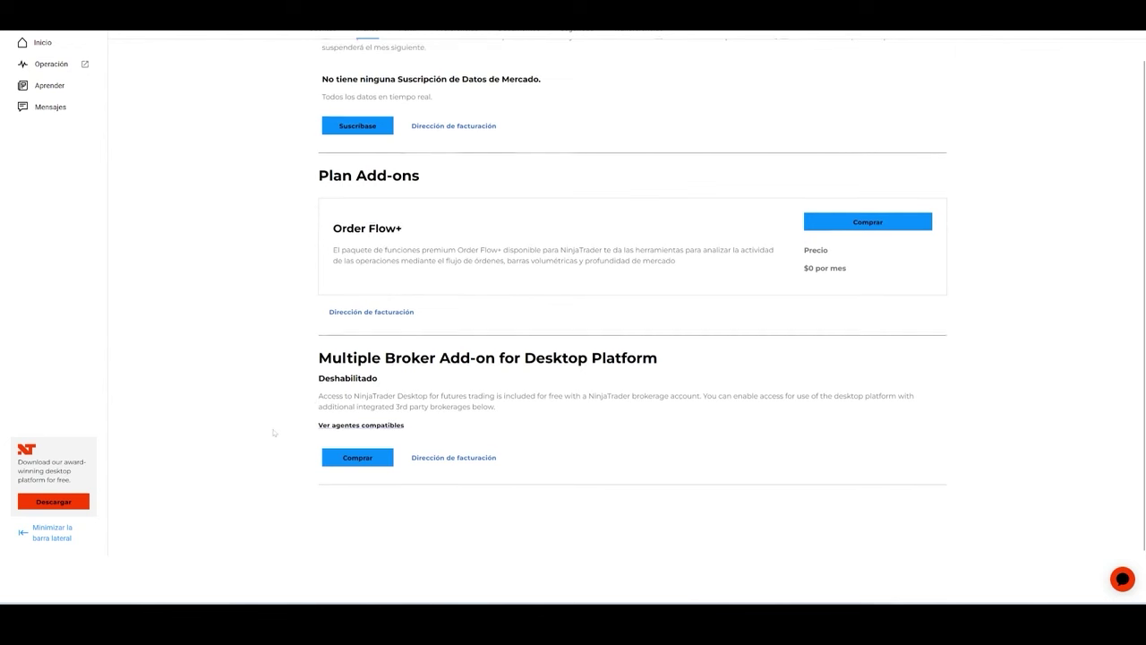
{"action": "scroll", "coordinate": [268, 437], "scroll_direction": "up", "scroll_amount": 2}
{"action": "scroll", "coordinate": [274, 434], "scroll_direction": "up", "scroll_amount": 1}
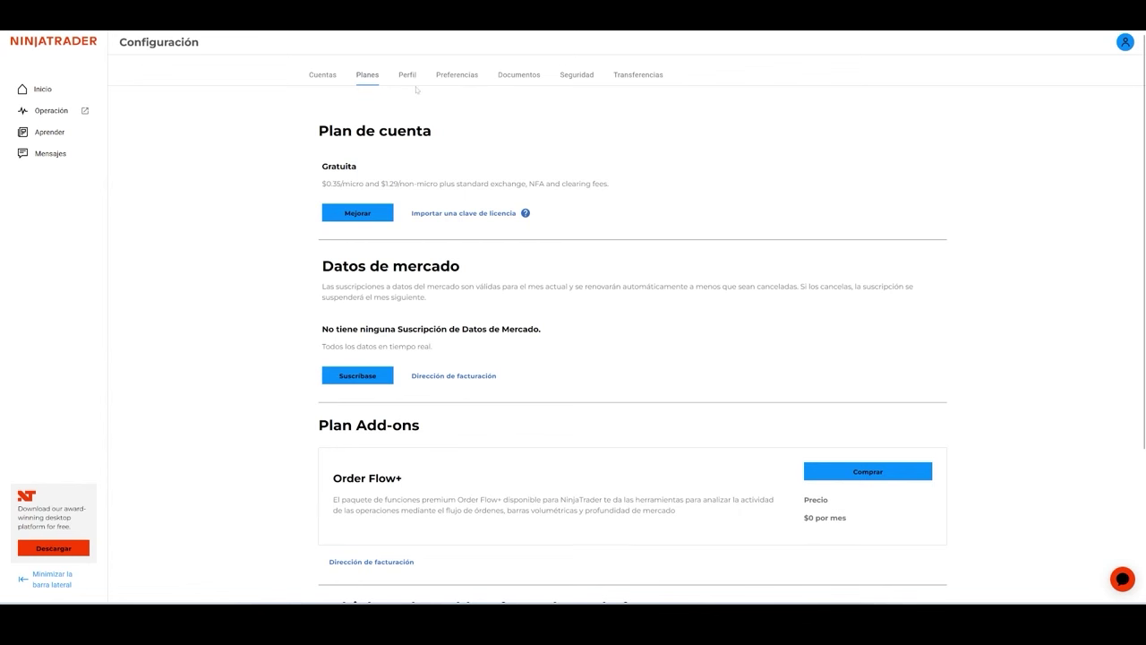
Try the Oscuro and Auto appearances in the account preferences and set the appearance to Oscuro
{"action": "left_click", "coordinate": [472, 74]}
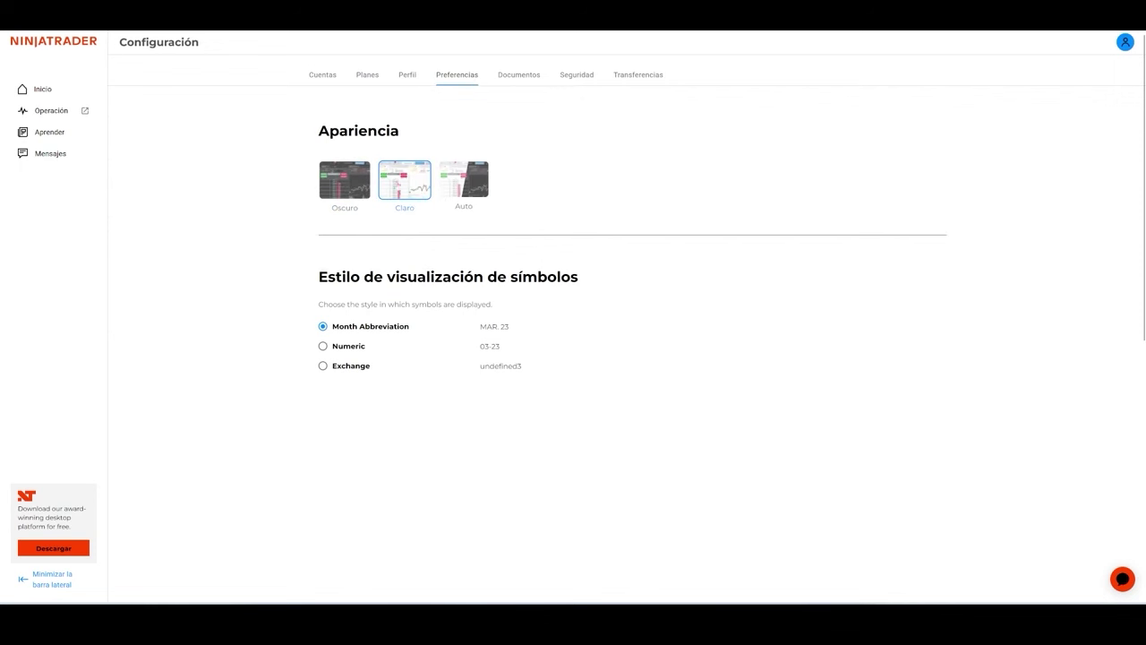
{"action": "left_click", "coordinate": [353, 196]}
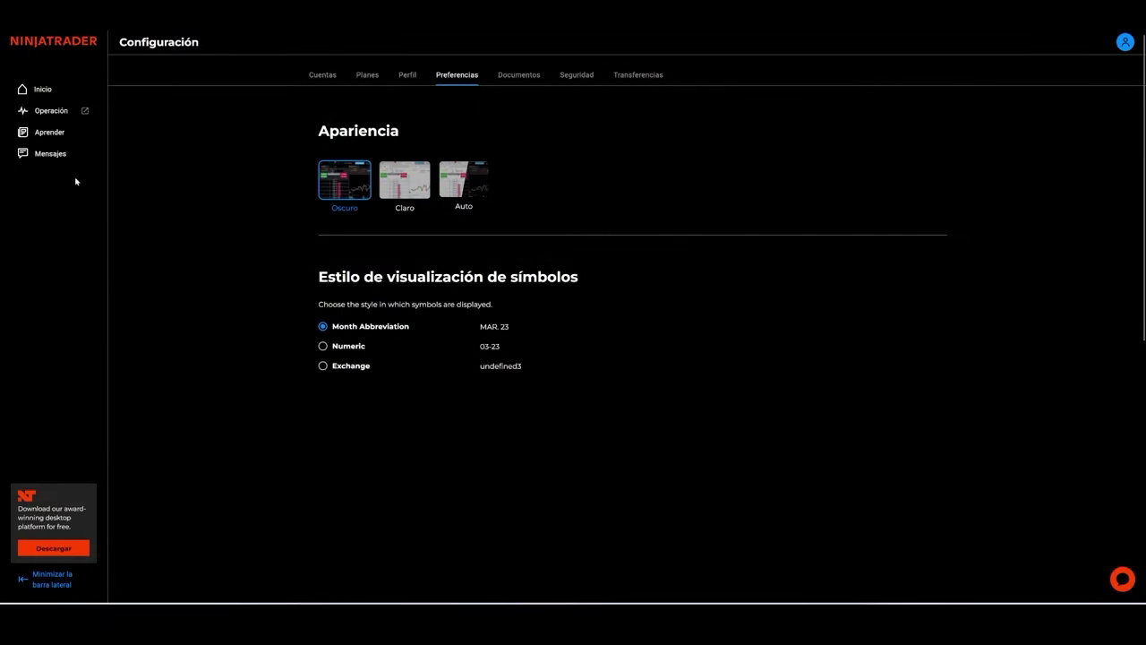
{"action": "left_click", "coordinate": [464, 180]}
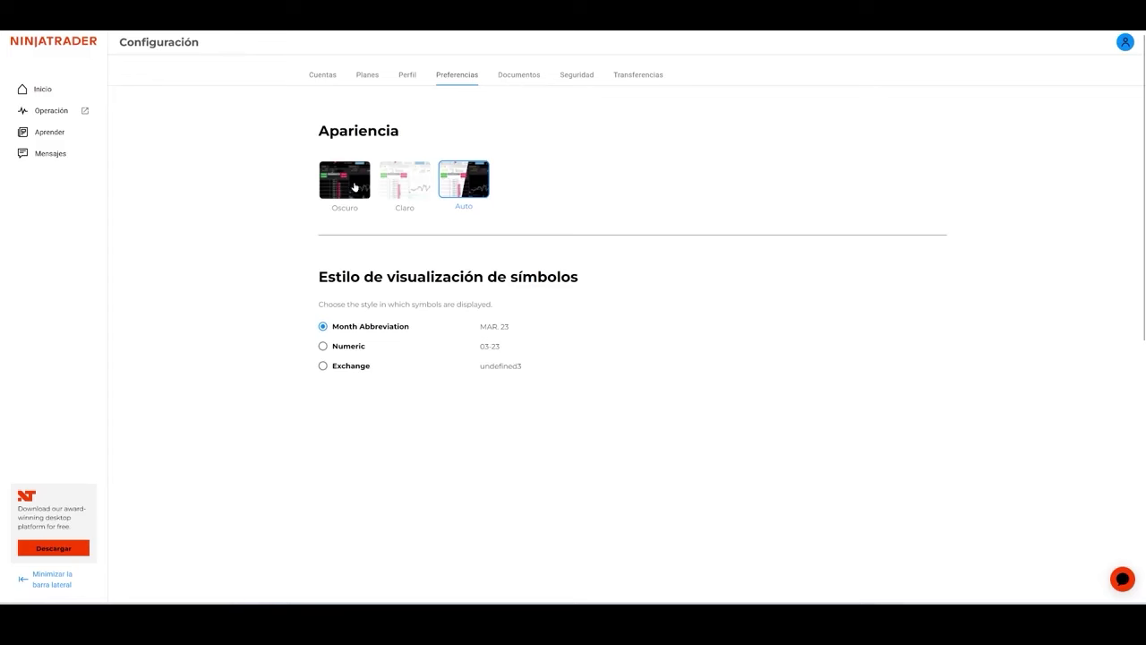
{"action": "left_click", "coordinate": [355, 184]}
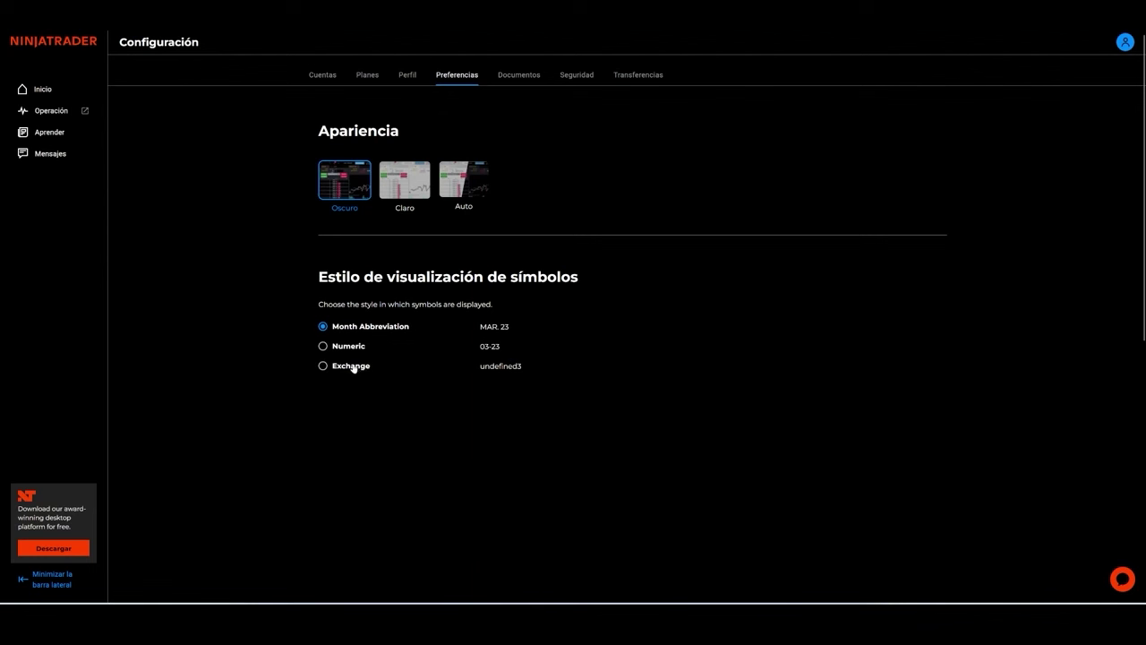
Try the Exchange symbol display style, return to Month Abbreviation, and review the account's security and transfer settings
{"action": "left_click", "coordinate": [324, 366]}
{"action": "left_click", "coordinate": [357, 329]}
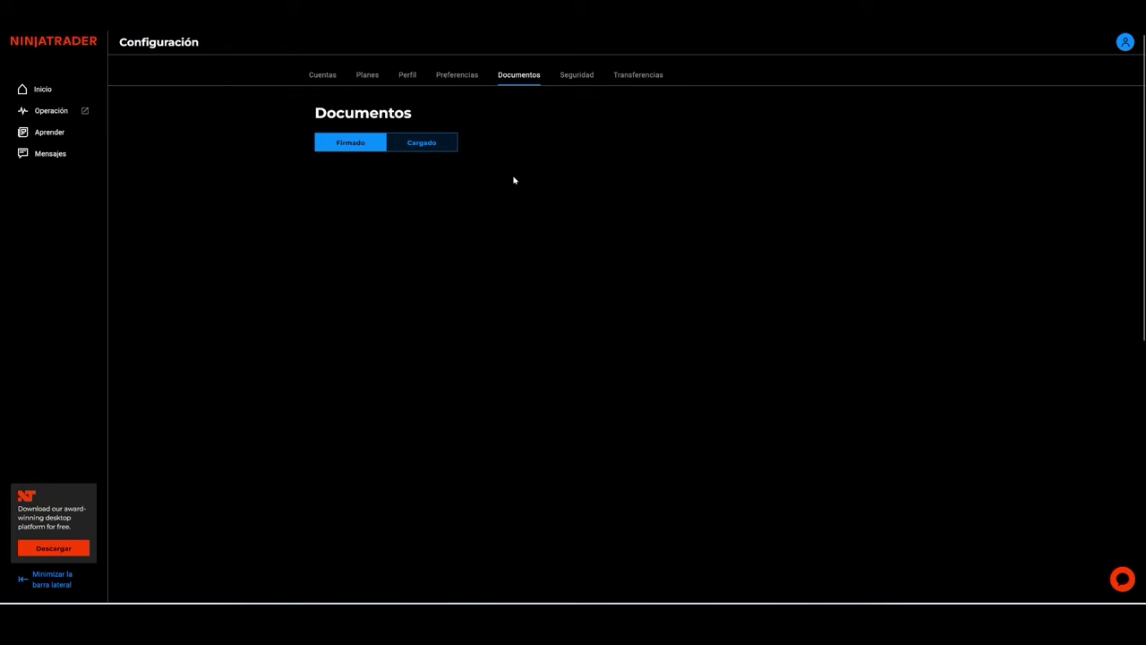
{"action": "left_click", "coordinate": [575, 77]}
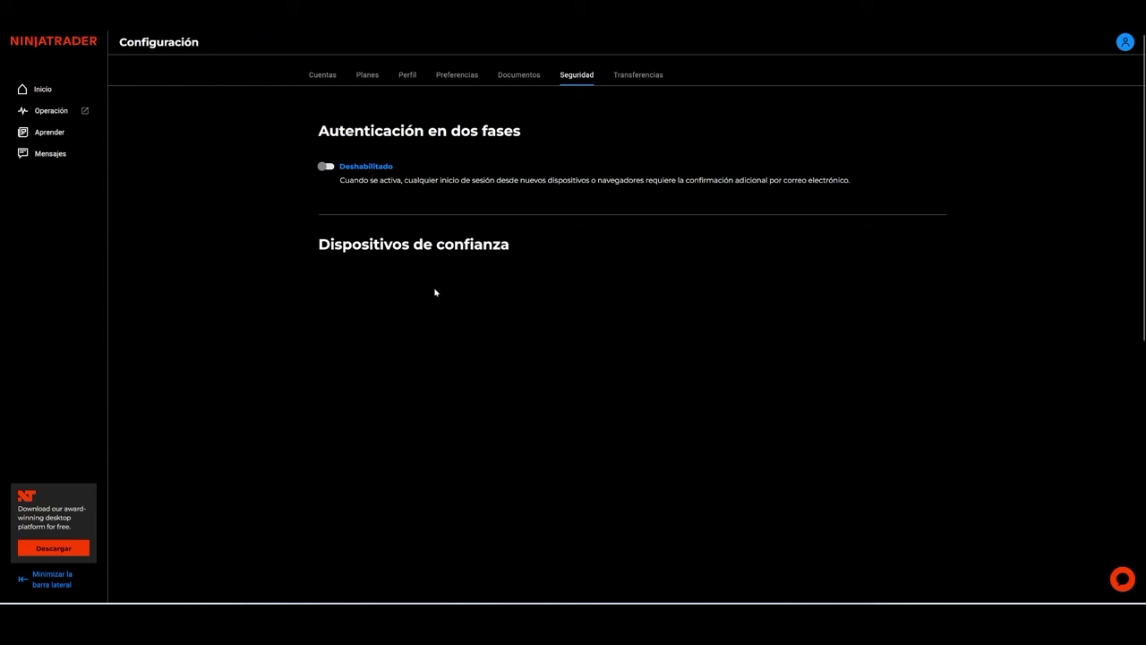
{"action": "left_click", "coordinate": [638, 74]}
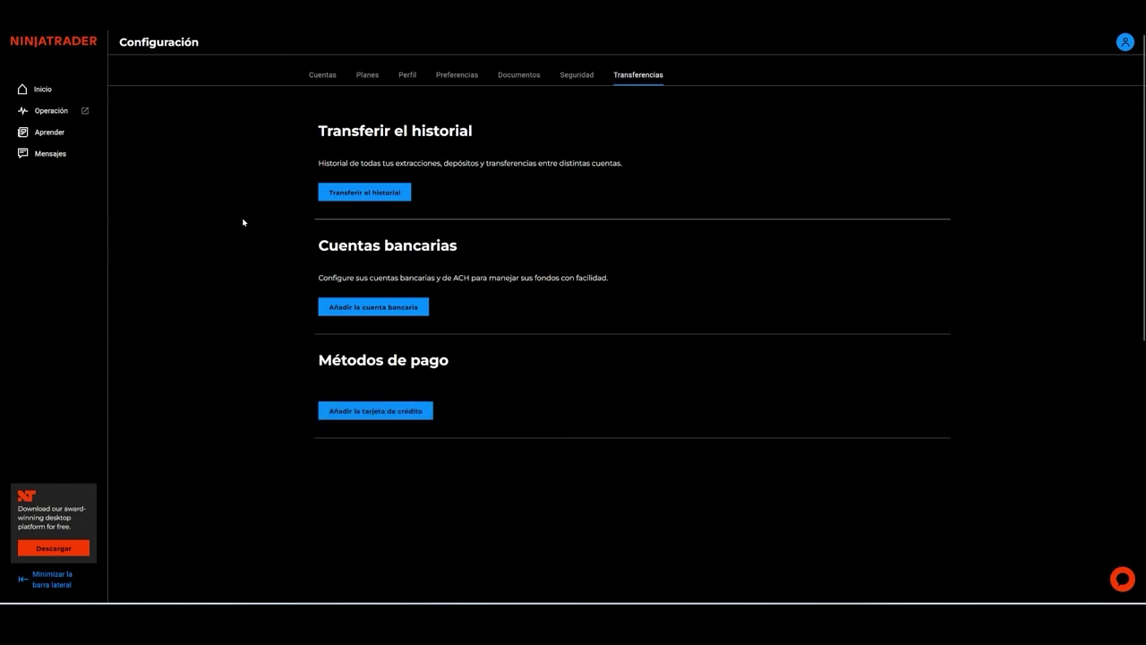
Open the account statements page and examine the available report types without generating a report
{"action": "left_click", "coordinate": [1125, 43]}
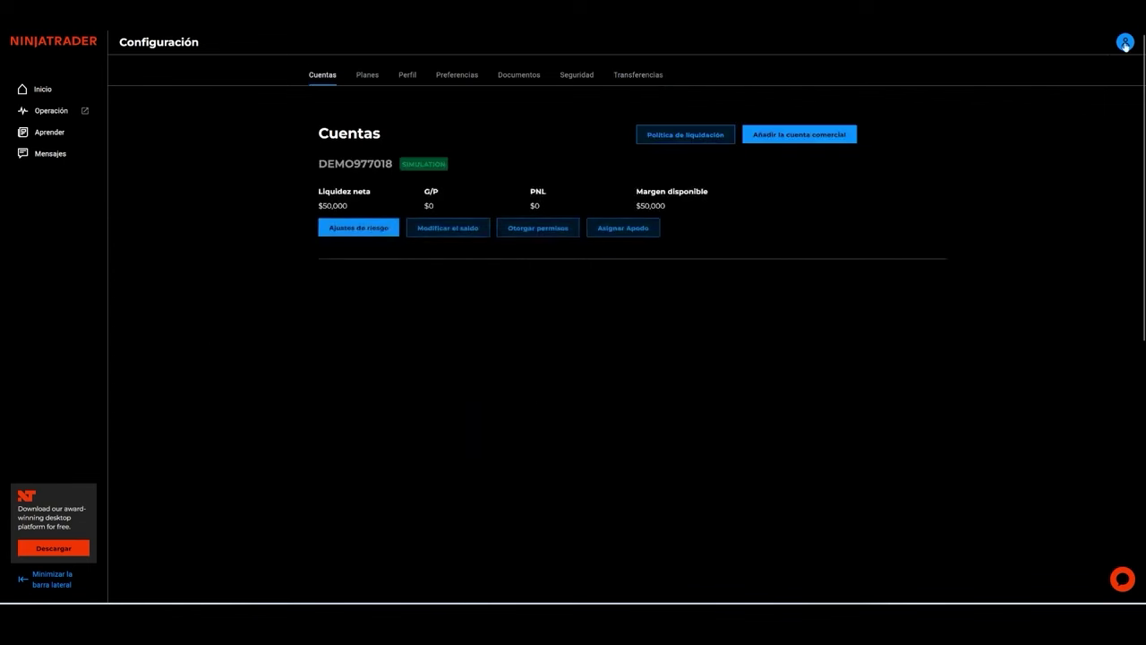
{"action": "left_click", "coordinate": [1126, 44]}
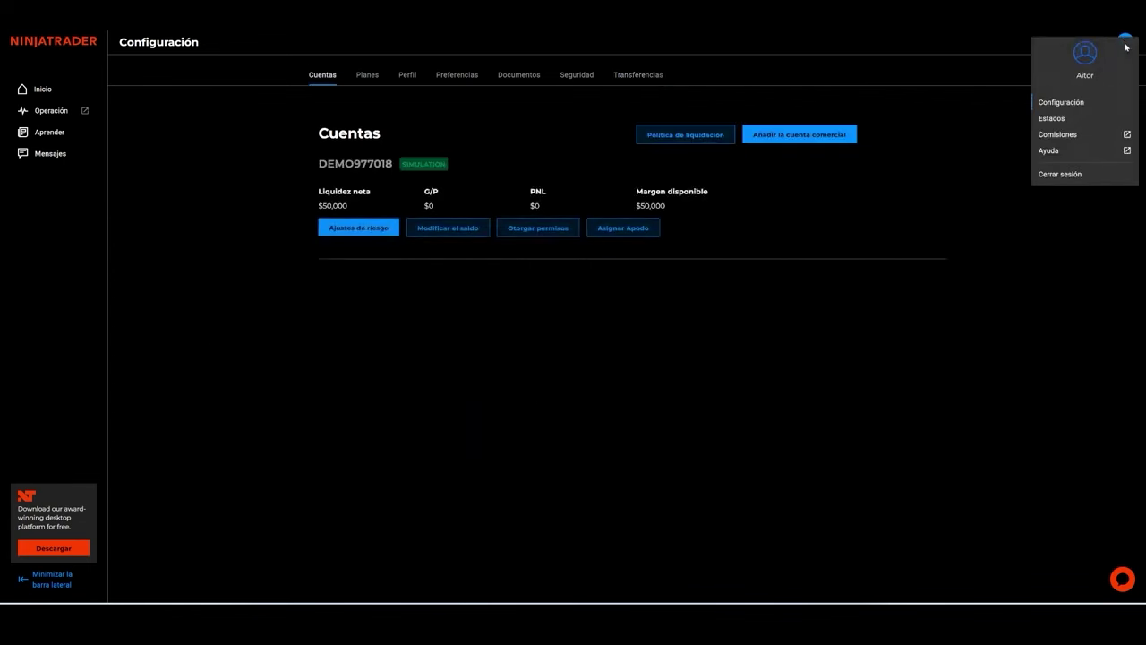
{"action": "left_click", "coordinate": [1092, 122]}
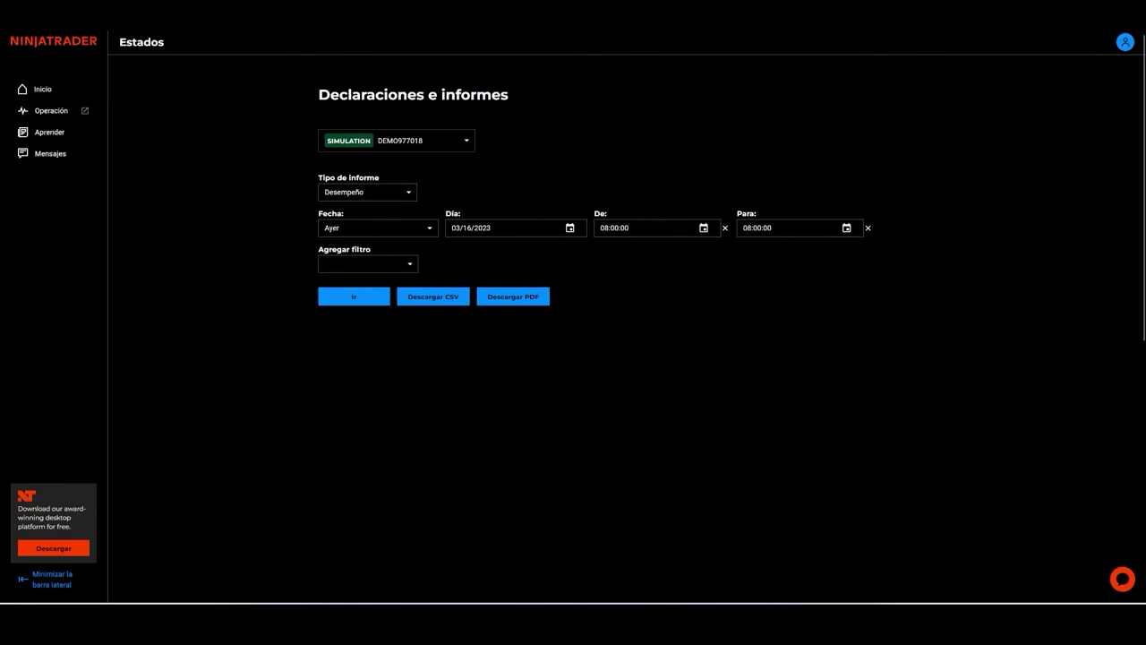
{"action": "key", "text": "Tab"}
{"action": "key", "text": "Tab"}
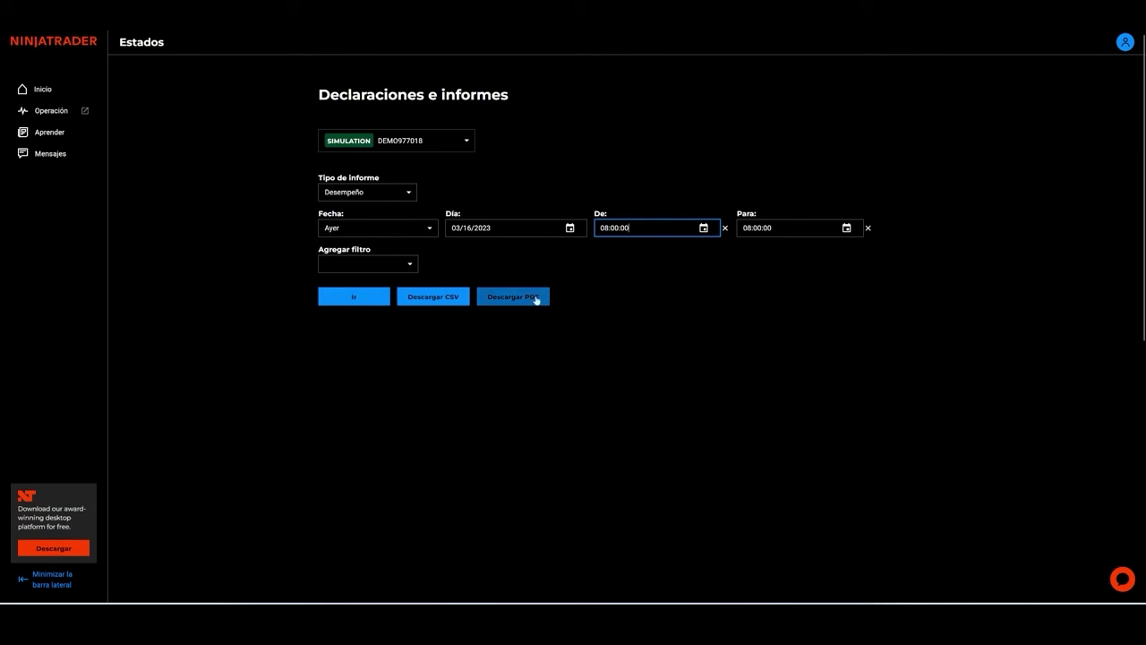
{"action": "left_click", "coordinate": [371, 195]}
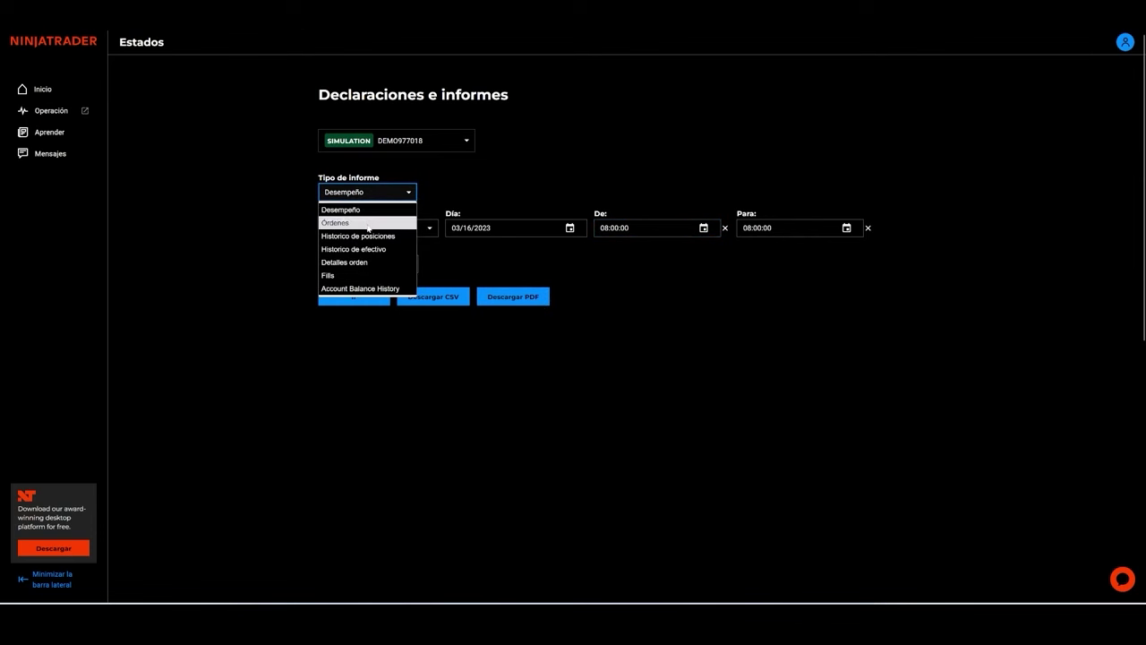
{"action": "left_click", "coordinate": [271, 397]}
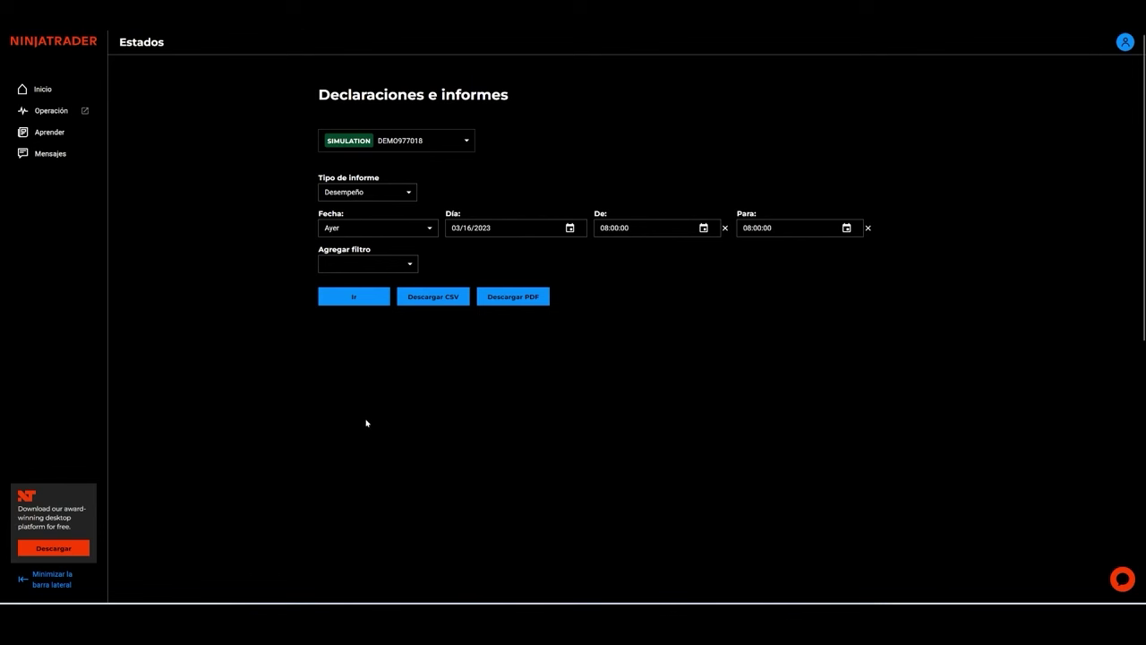
Open the commissions page and read the account and exchange fees, focusing on margin call and margin and delivery liquidation charges
{"action": "left_click", "coordinate": [1124, 49]}
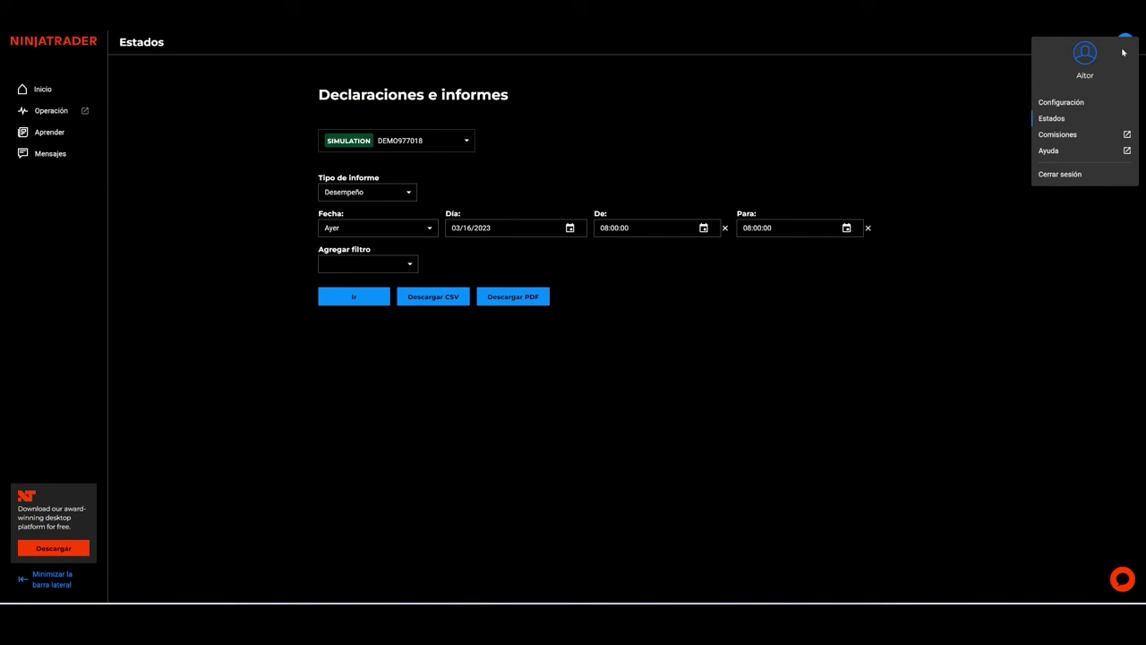
{"action": "left_click", "coordinate": [1067, 134]}
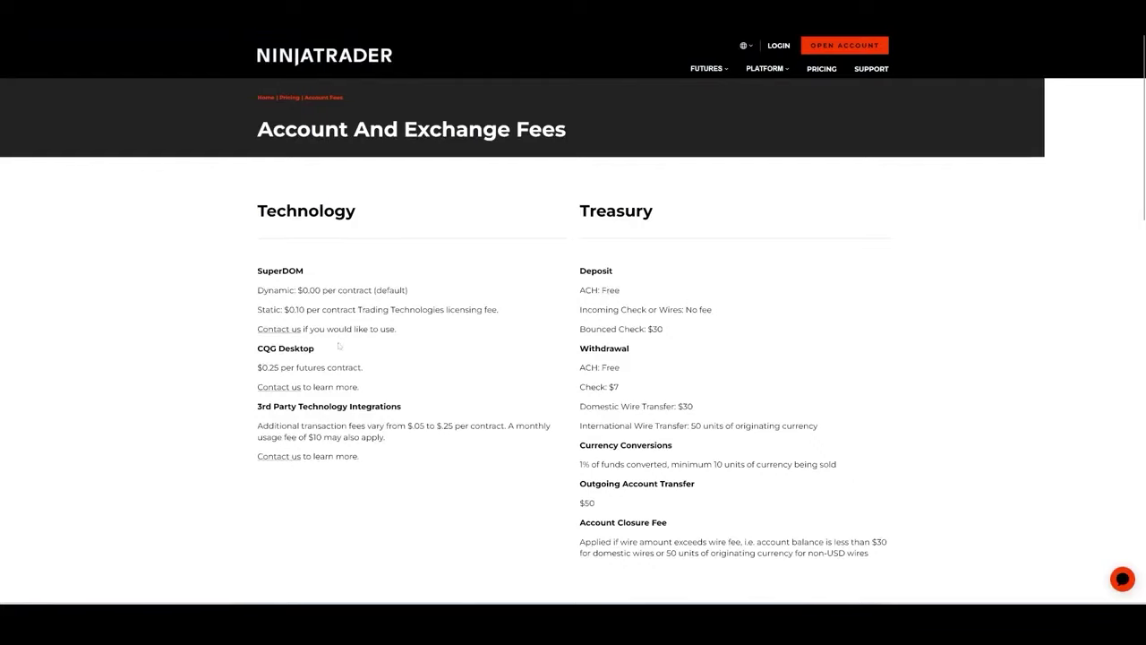
{"action": "scroll", "coordinate": [416, 385], "scroll_direction": "down", "scroll_amount": 1}
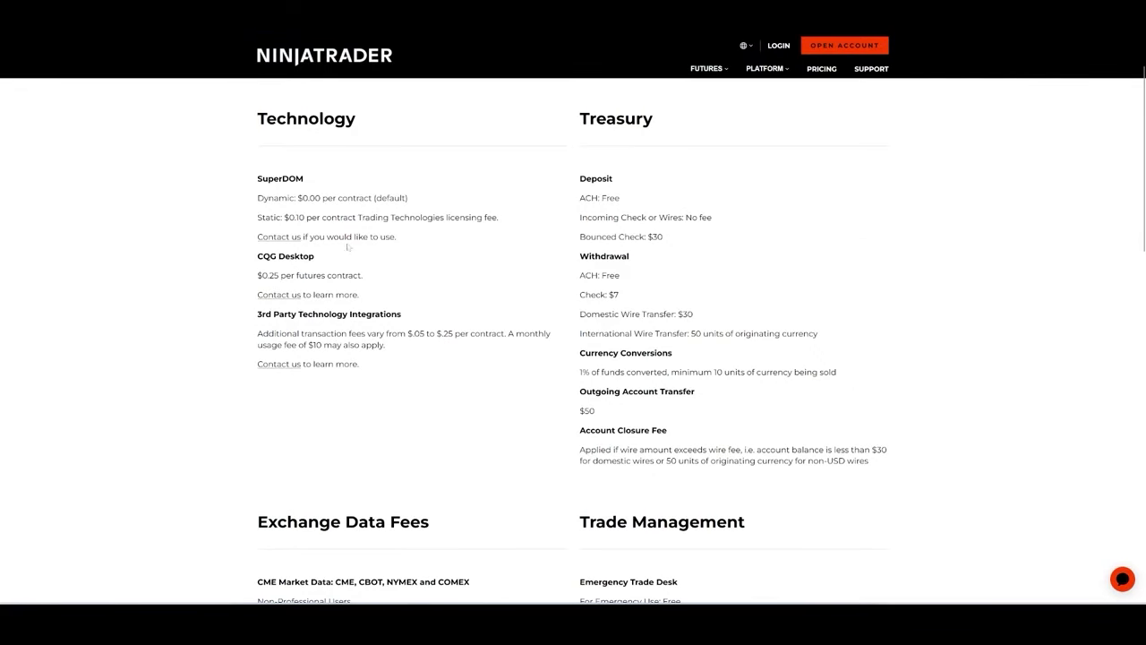
{"action": "scroll", "coordinate": [563, 222], "scroll_direction": "down", "scroll_amount": 1}
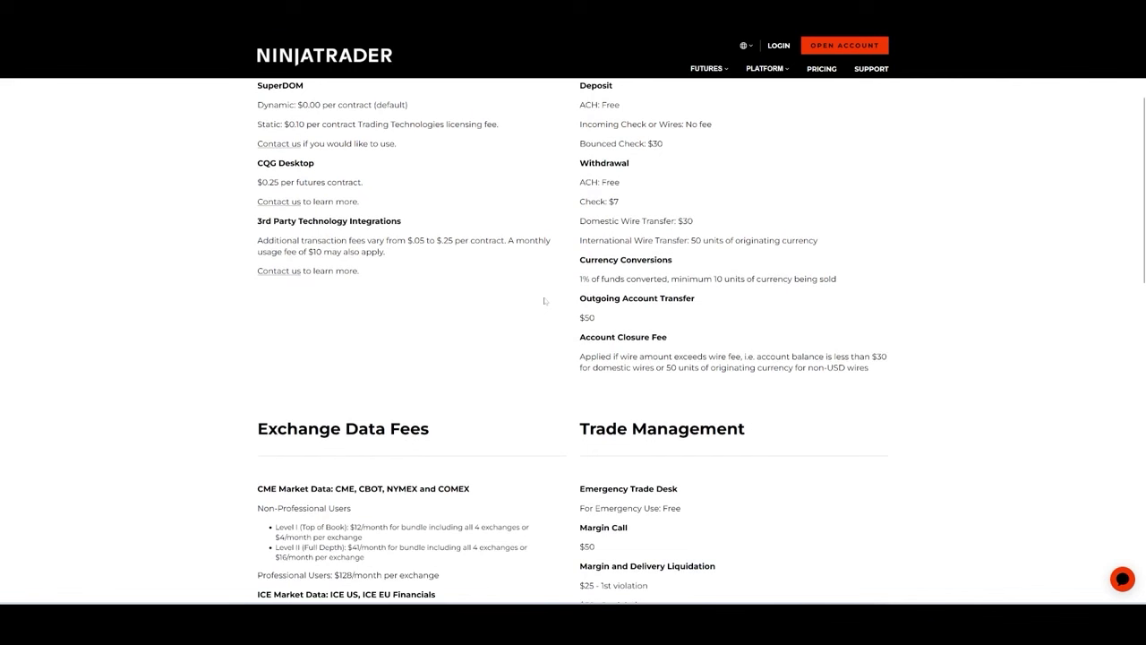
{"action": "scroll", "coordinate": [544, 301], "scroll_direction": "down", "scroll_amount": 3}
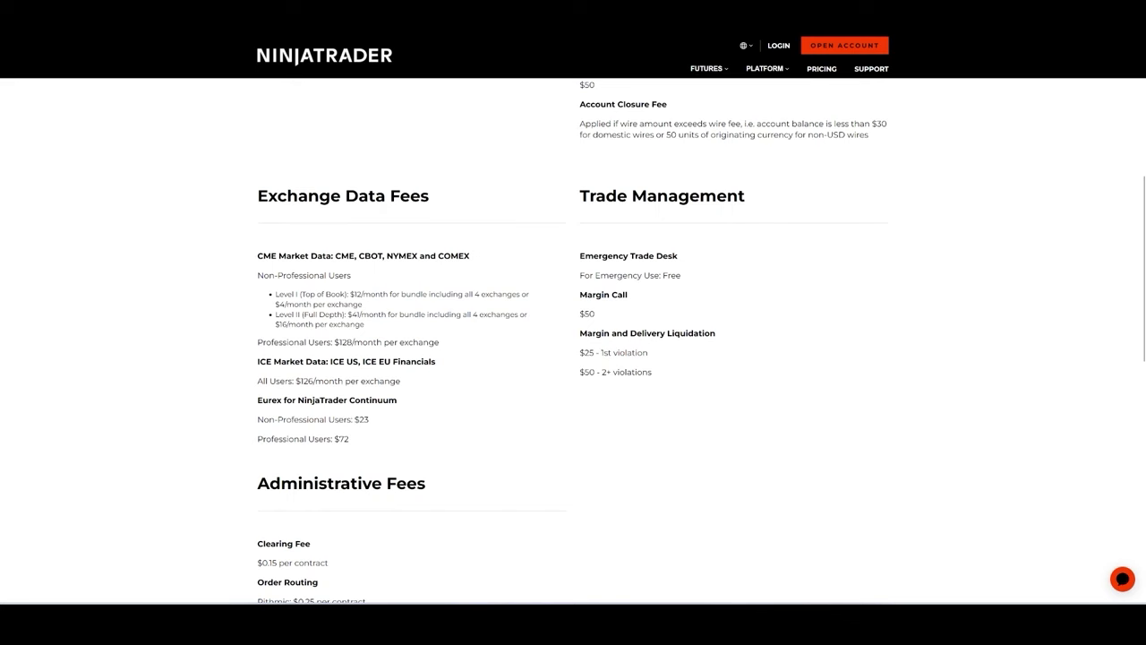
{"action": "scroll", "coordinate": [402, 375], "scroll_direction": "down", "scroll_amount": 3}
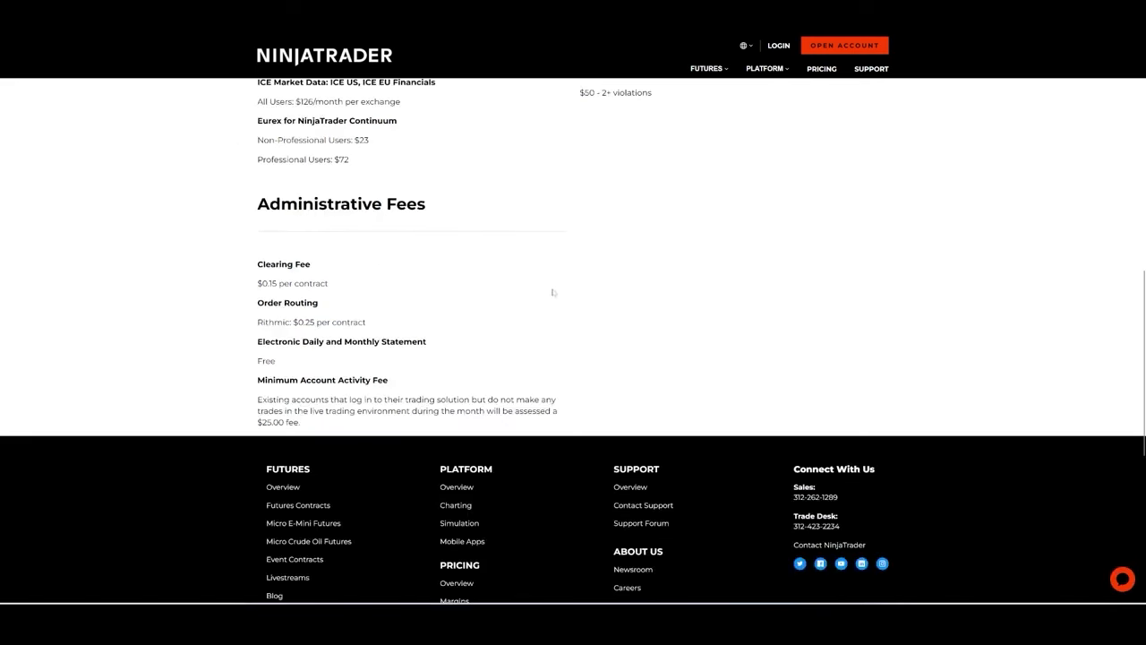
{"action": "scroll", "coordinate": [472, 313], "scroll_direction": "up", "scroll_amount": 3}
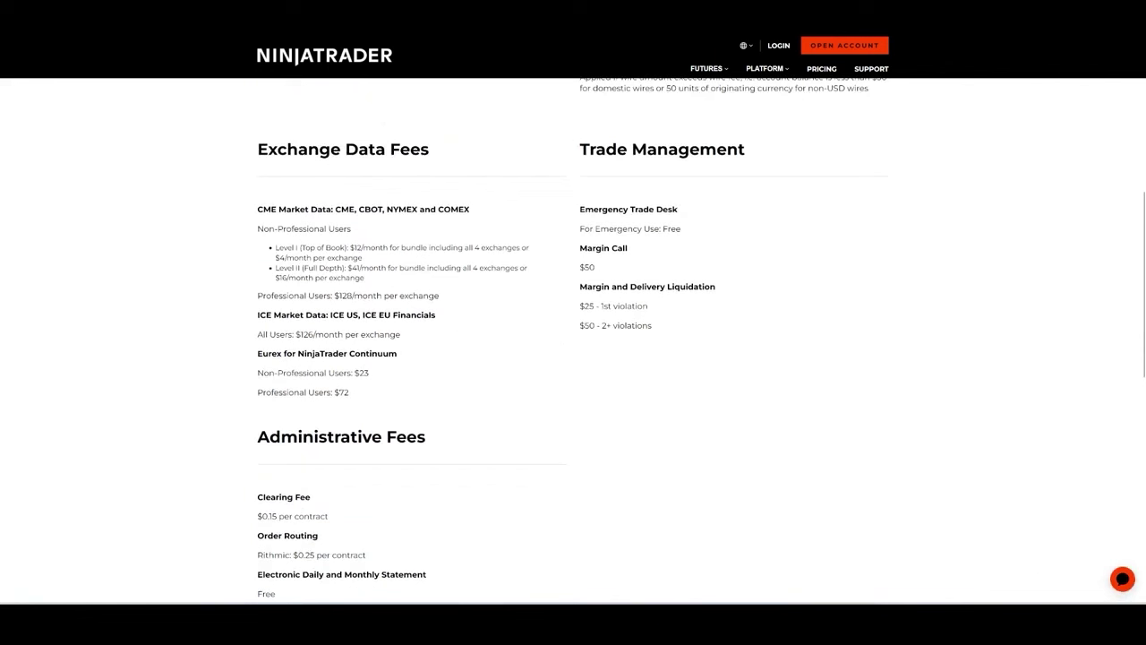
{"action": "triple_click", "coordinate": [614, 305]}
{"action": "left_click_drag", "start_coordinate": [588, 326], "coordinate": [617, 326]}
{"action": "left_click", "coordinate": [555, 424]}
{"action": "double_click", "coordinate": [588, 267]}
{"action": "left_click", "coordinate": [605, 364]}
{"action": "scroll", "coordinate": [605, 364], "scroll_direction": "up", "scroll_amount": 5}
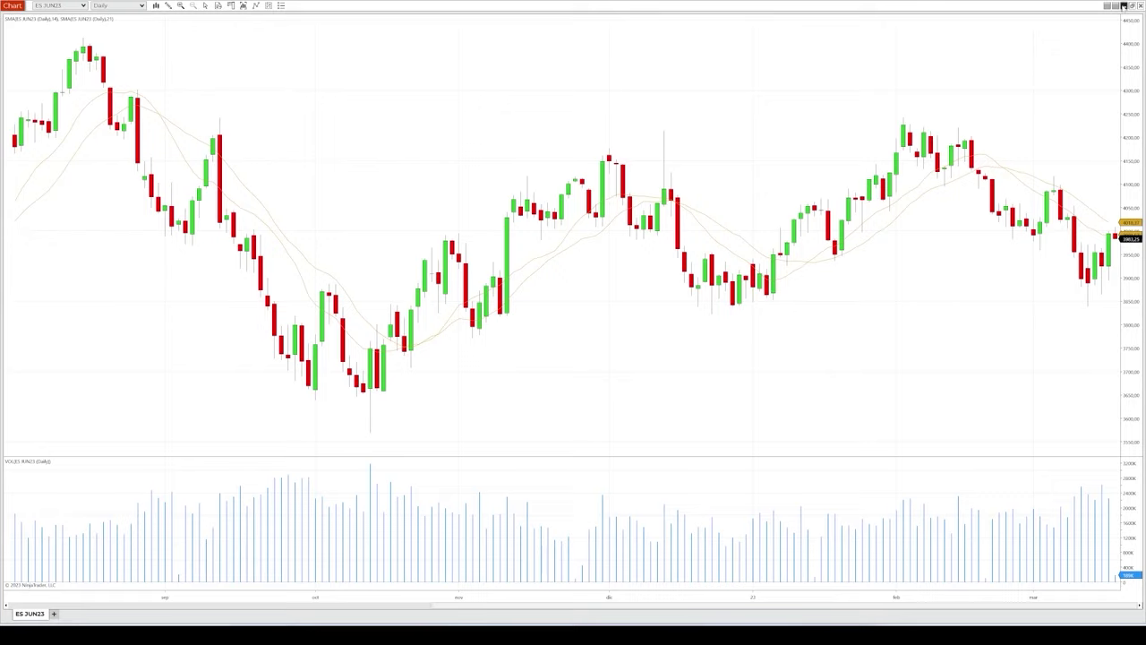
Switch to the NinjaTrader desktop Control Center, check the Multi-provider preference in the general options, and accept the options
{"action": "left_click", "coordinate": [1125, 5]}
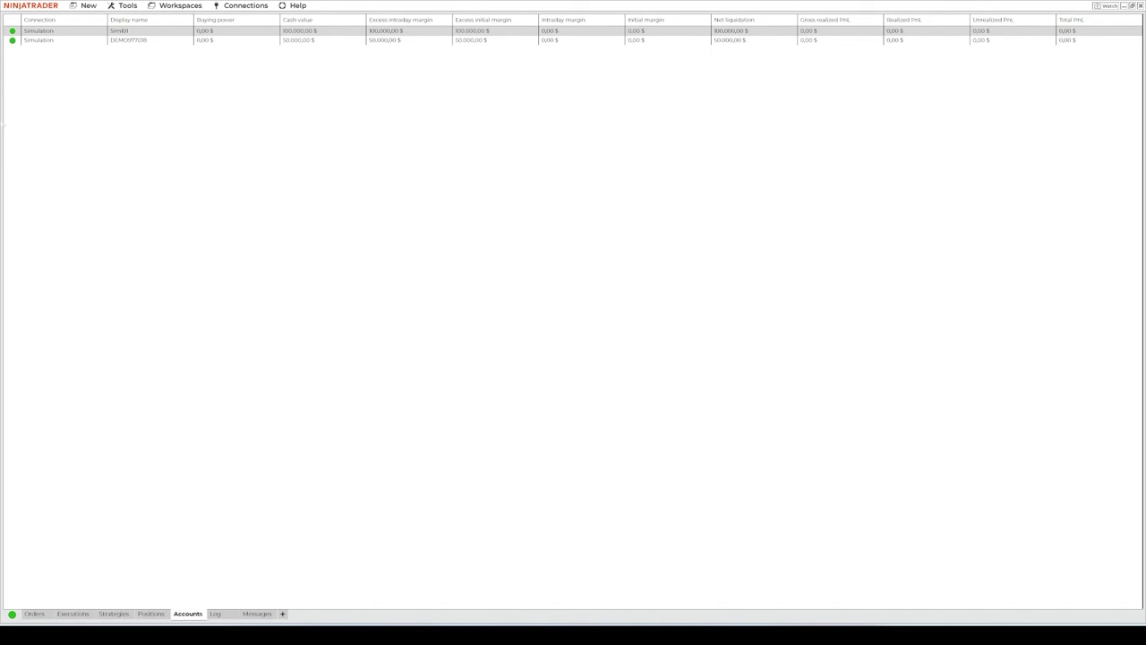
{"action": "left_click", "coordinate": [130, 6]}
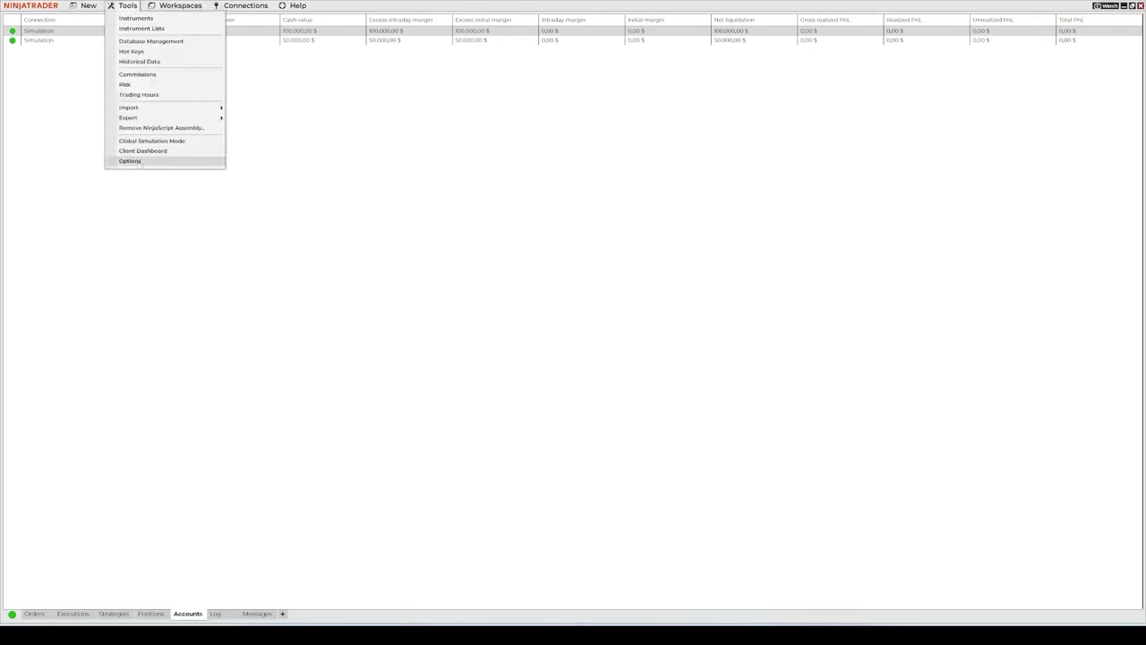
{"action": "left_click", "coordinate": [130, 161]}
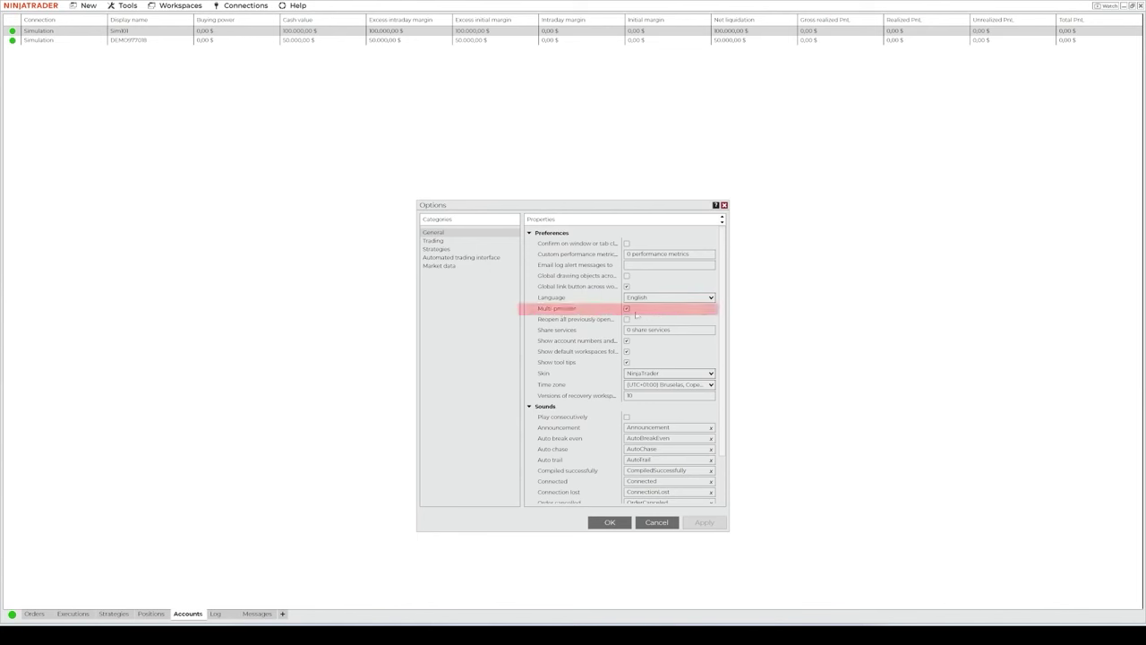
{"action": "left_click", "coordinate": [610, 523]}
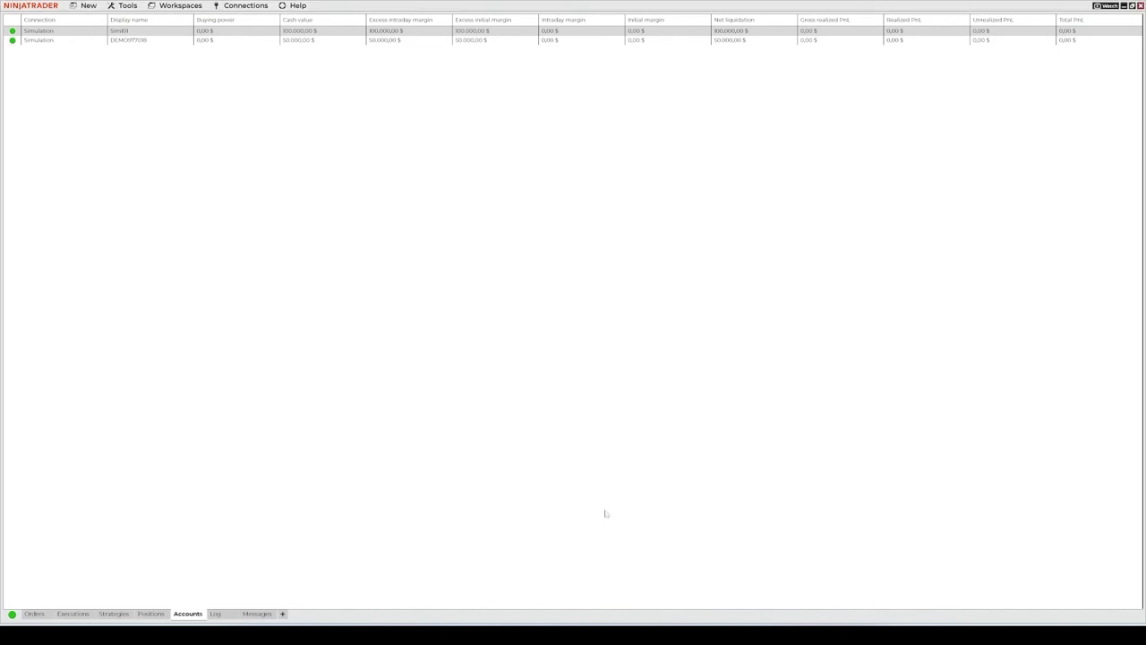
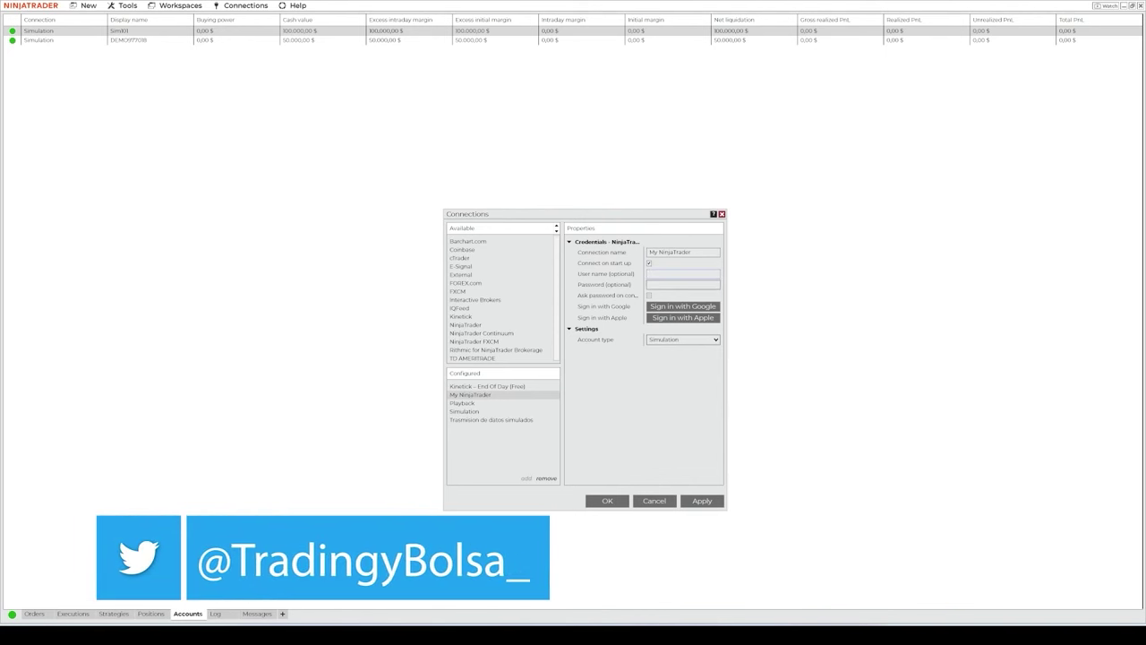
Remove the My NinjaTrader connection, review the Simulation connection's credentials and settings, and accept the connection list
{"action": "left_click", "coordinate": [658, 284]}
{"action": "left_click", "coordinate": [546, 478]}
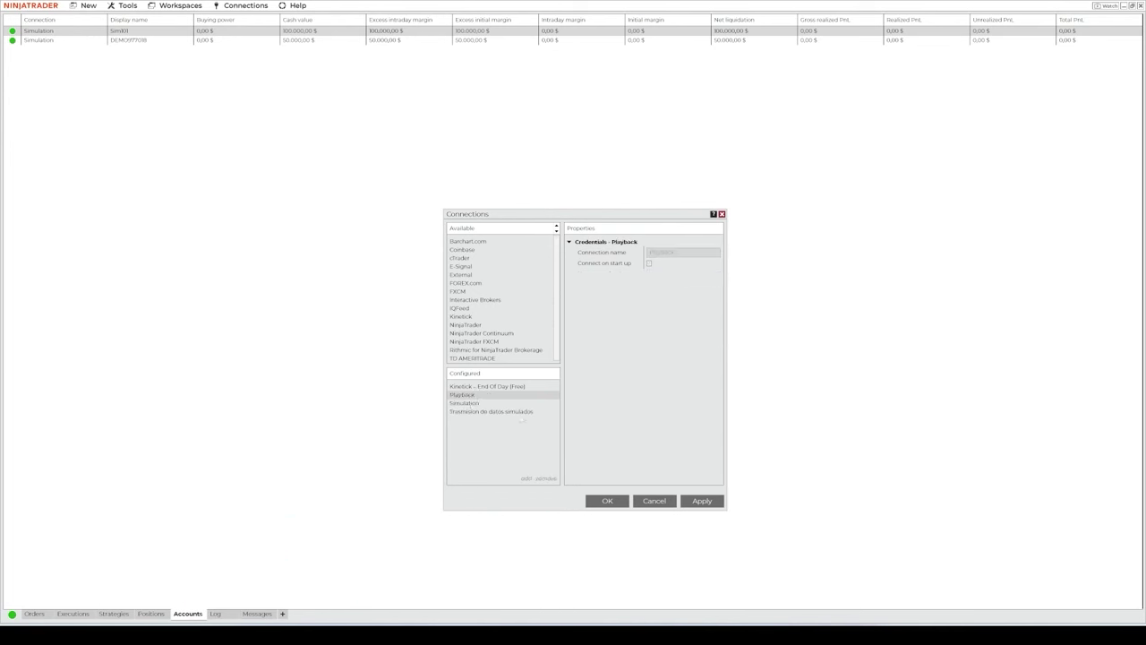
{"action": "left_click", "coordinate": [464, 402]}
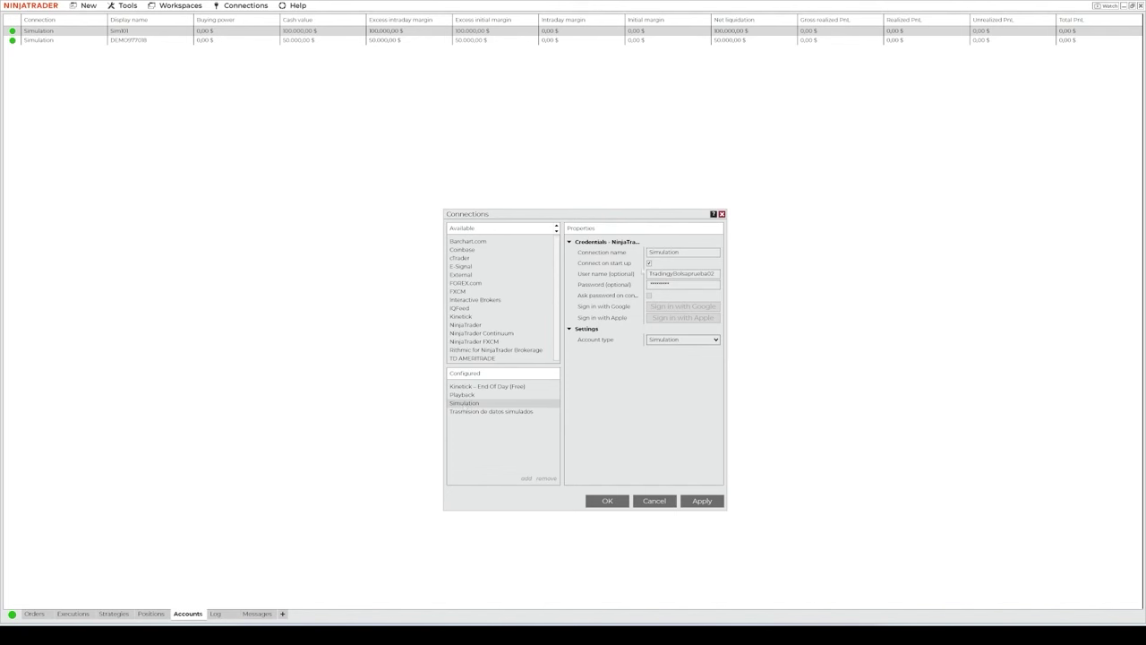
{"action": "left_click", "coordinate": [650, 274]}
{"action": "left_click_drag", "start_coordinate": [648, 274], "coordinate": [715, 274]}
{"action": "left_click", "coordinate": [651, 409]}
{"action": "left_click", "coordinate": [607, 501]}
{"action": "left_click", "coordinate": [247, 7]}
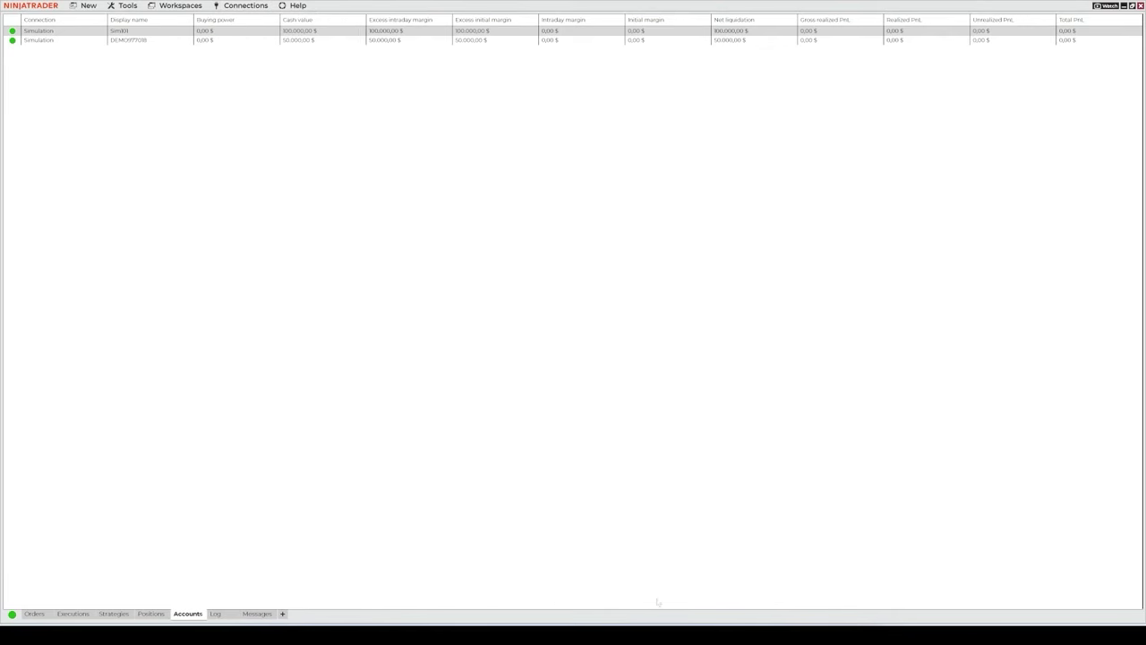
Bring up the ES JUN23 chart and show Chart Trader on it
{"action": "mouse_move", "coordinate": [712, 633]}
{"action": "left_click", "coordinate": [761, 587]}
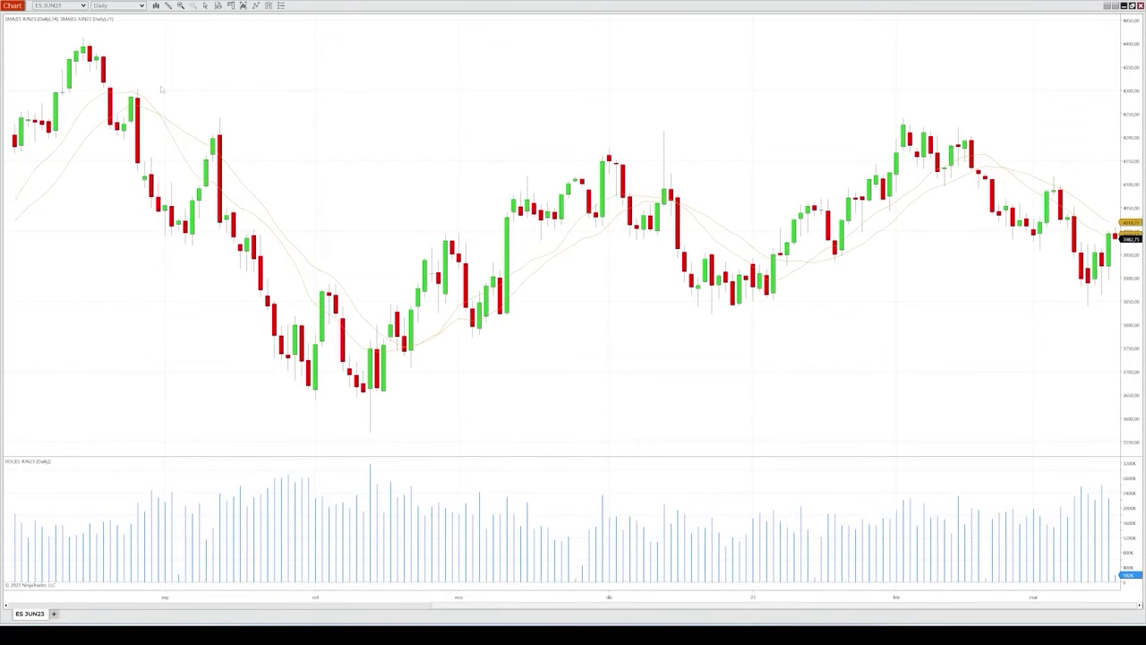
{"action": "left_click", "coordinate": [231, 5]}
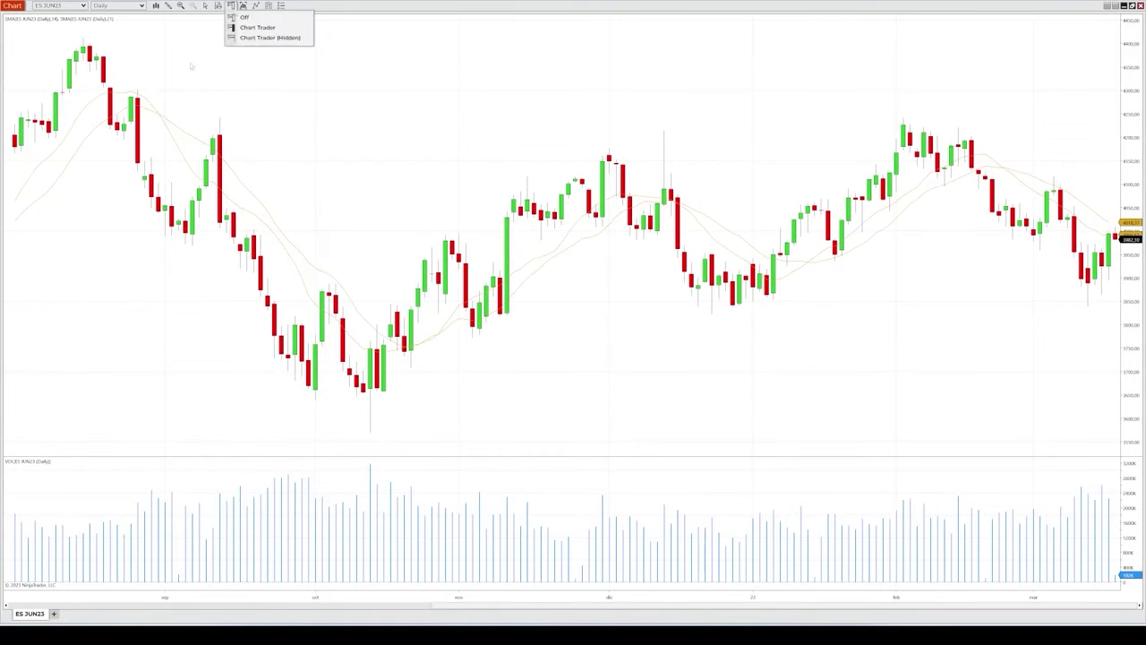
{"action": "left_click", "coordinate": [258, 27]}
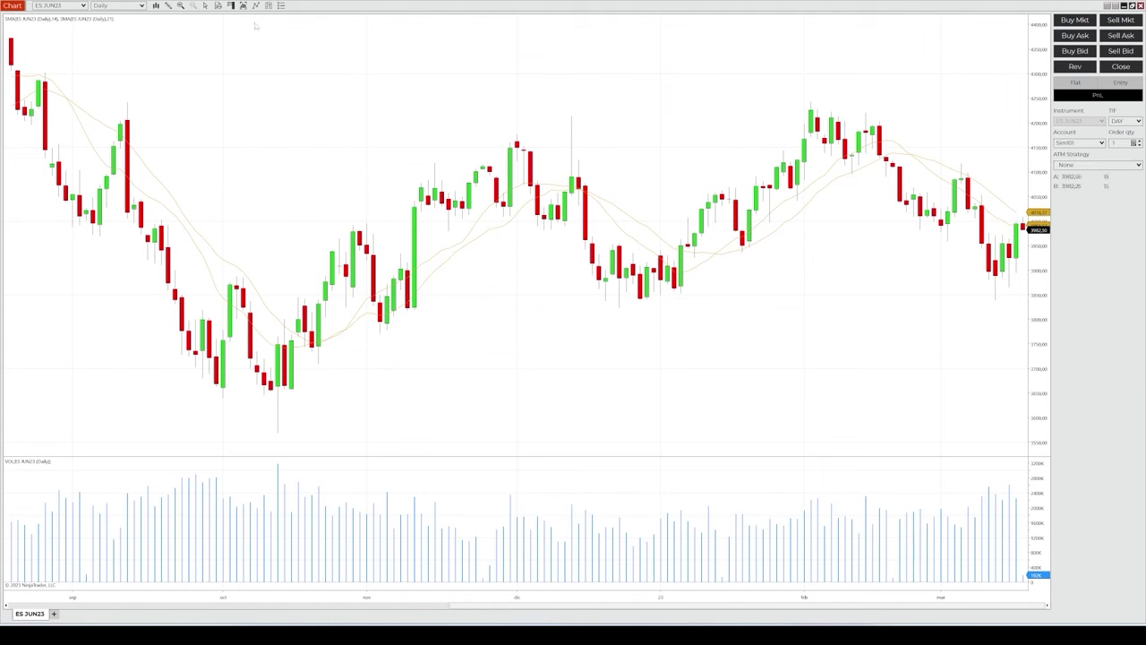
Add the Bar timer indicator to the ES JUN23 chart and set the chart interval to 3 minutes
{"action": "key", "text": "ctrl+i"}
{"action": "left_click", "coordinate": [464, 300]}
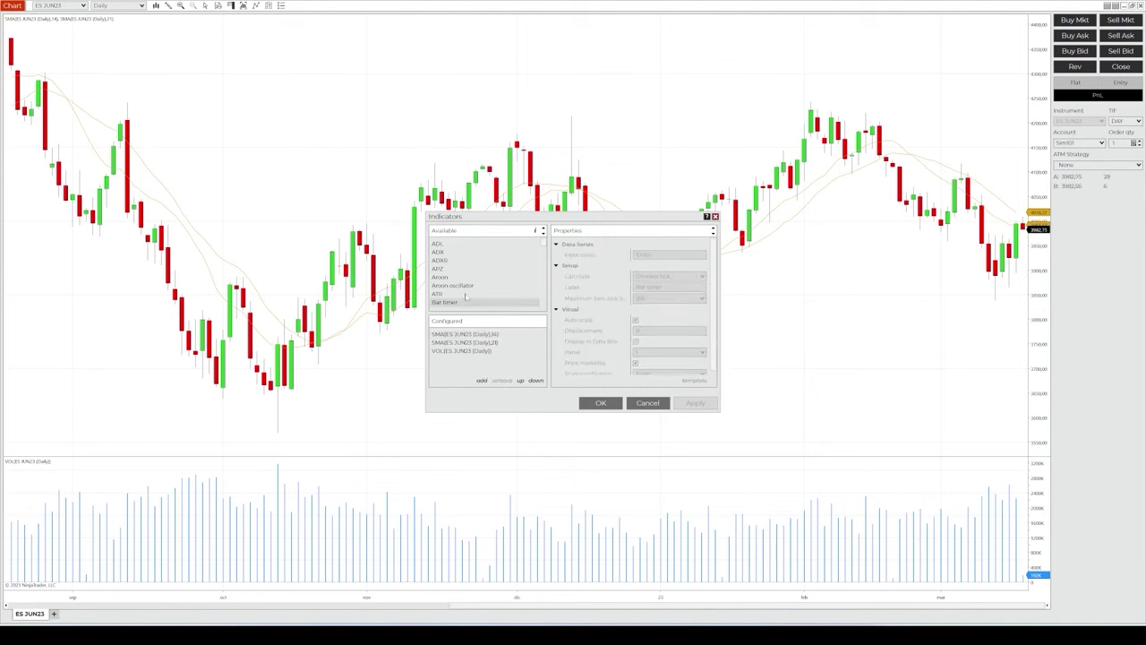
{"action": "double_click", "coordinate": [469, 303]}
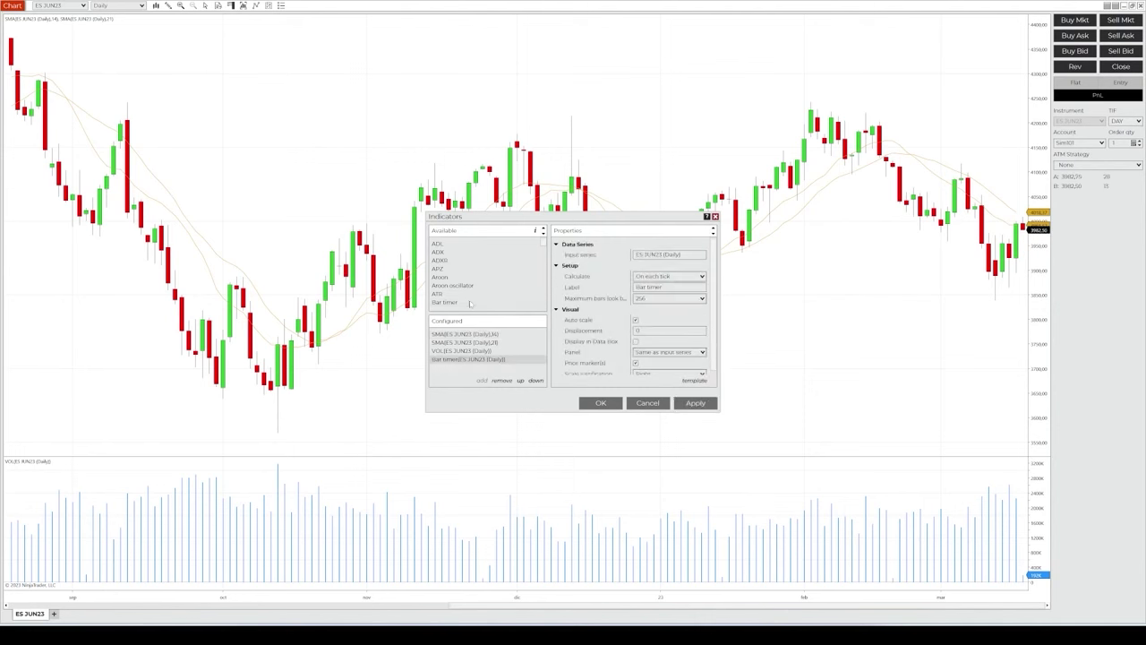
{"action": "left_click", "coordinate": [600, 403]}
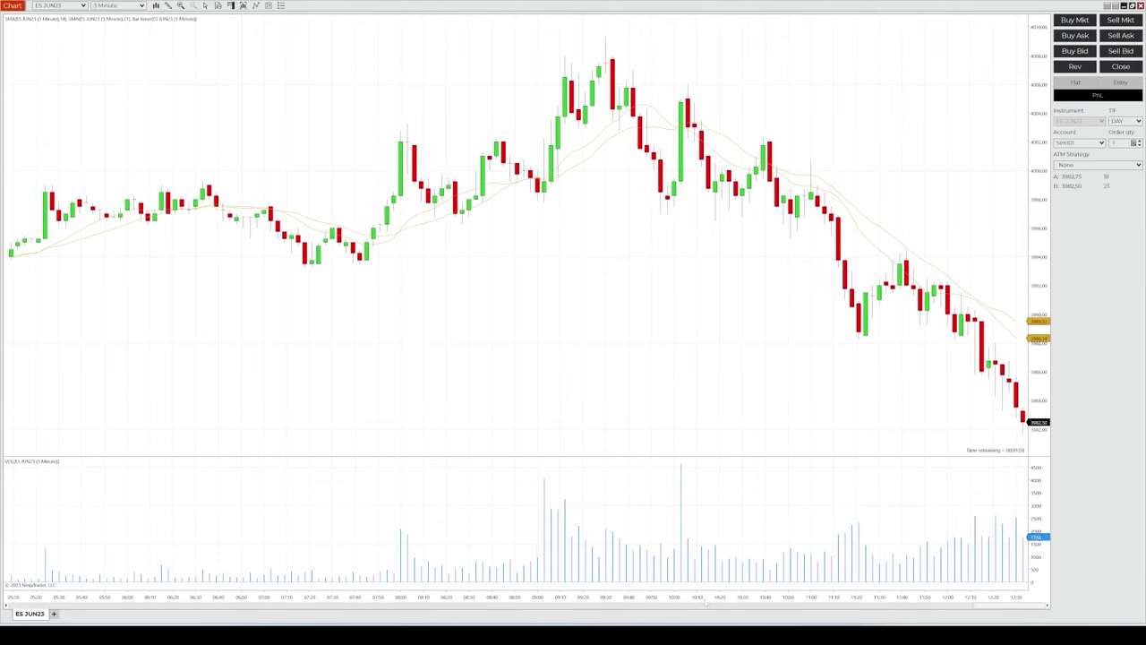
{"action": "left_click_drag", "start_coordinate": [705, 604], "coordinate": [788, 604]}
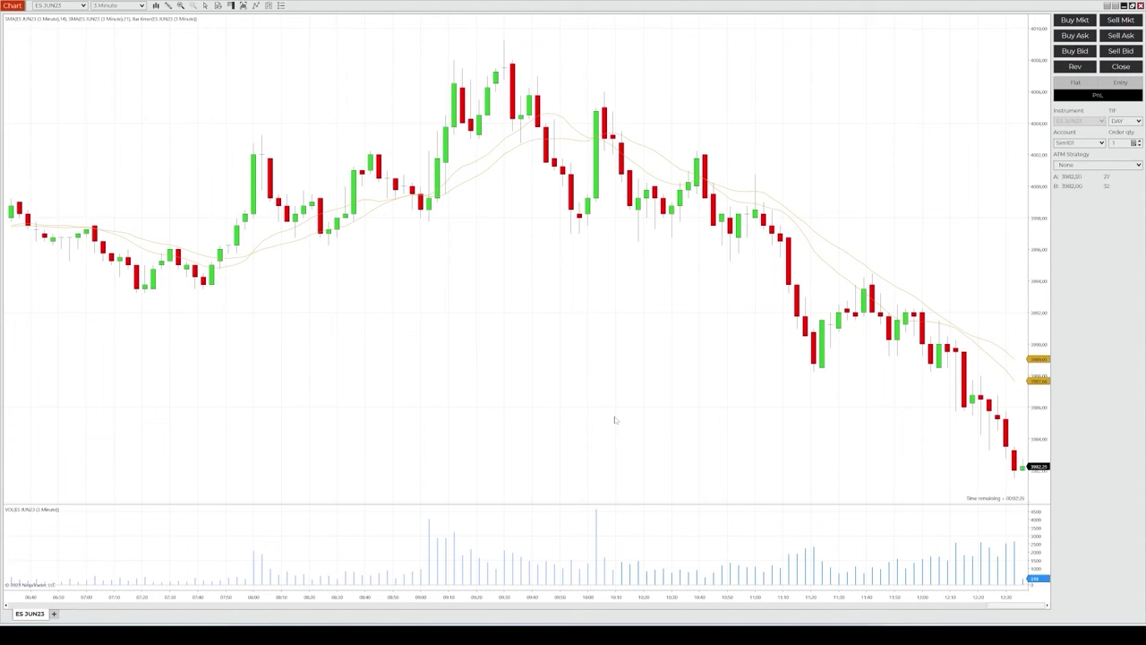
{"action": "left_click", "coordinate": [662, 582]}
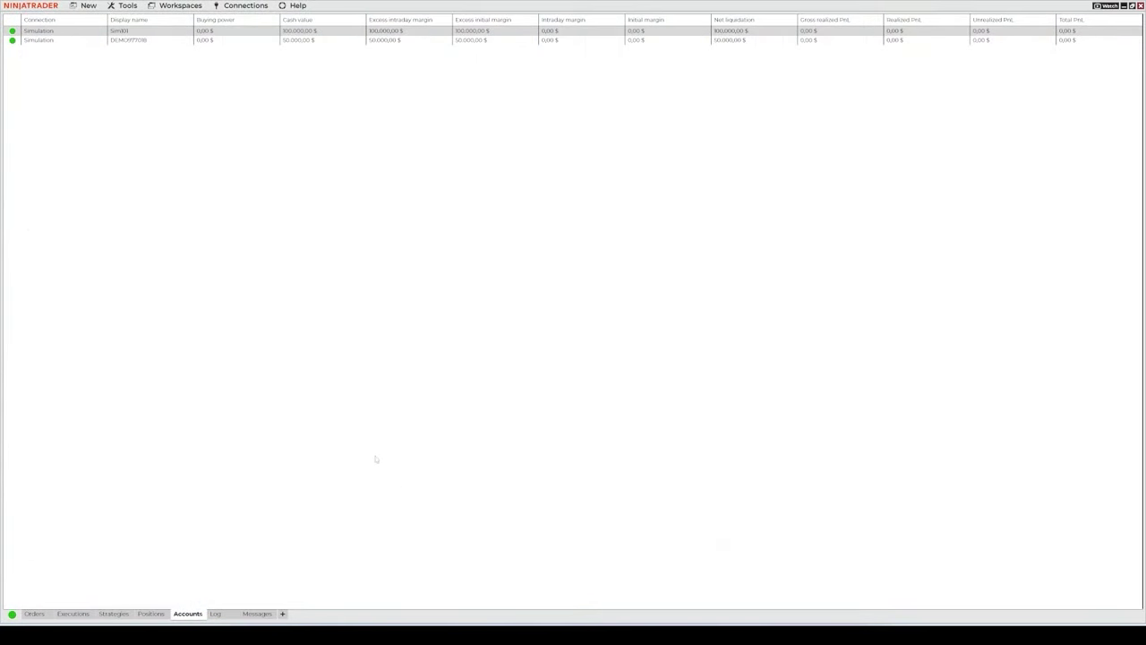
{"action": "right_click", "coordinate": [138, 31]}
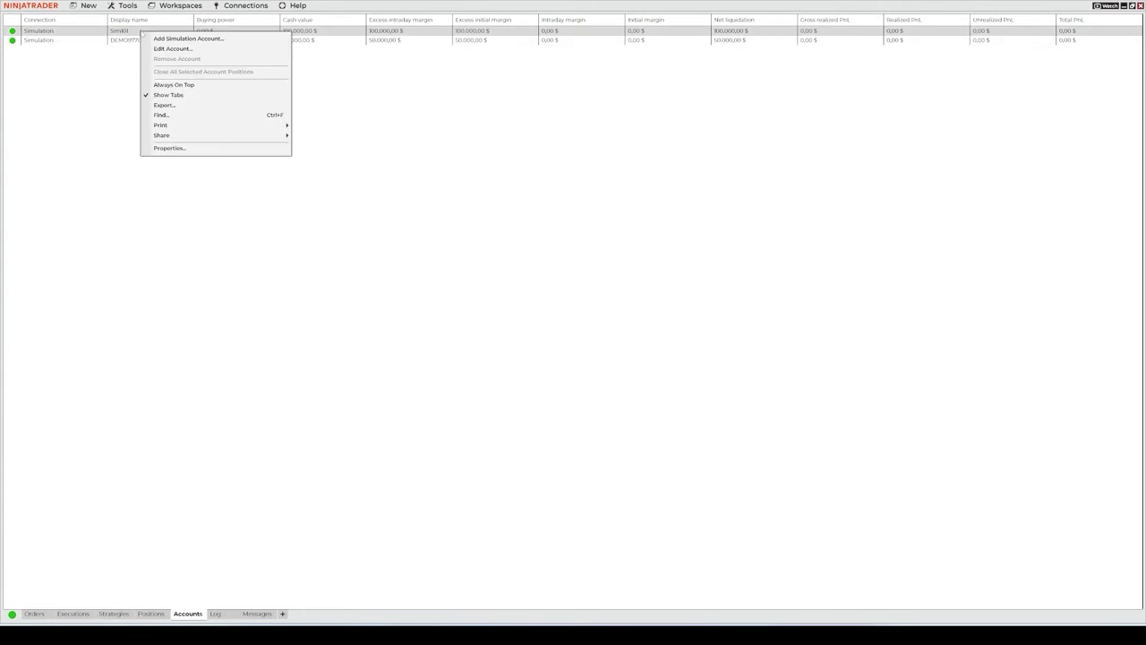
{"action": "left_click", "coordinate": [127, 34]}
{"action": "right_click", "coordinate": [125, 33]}
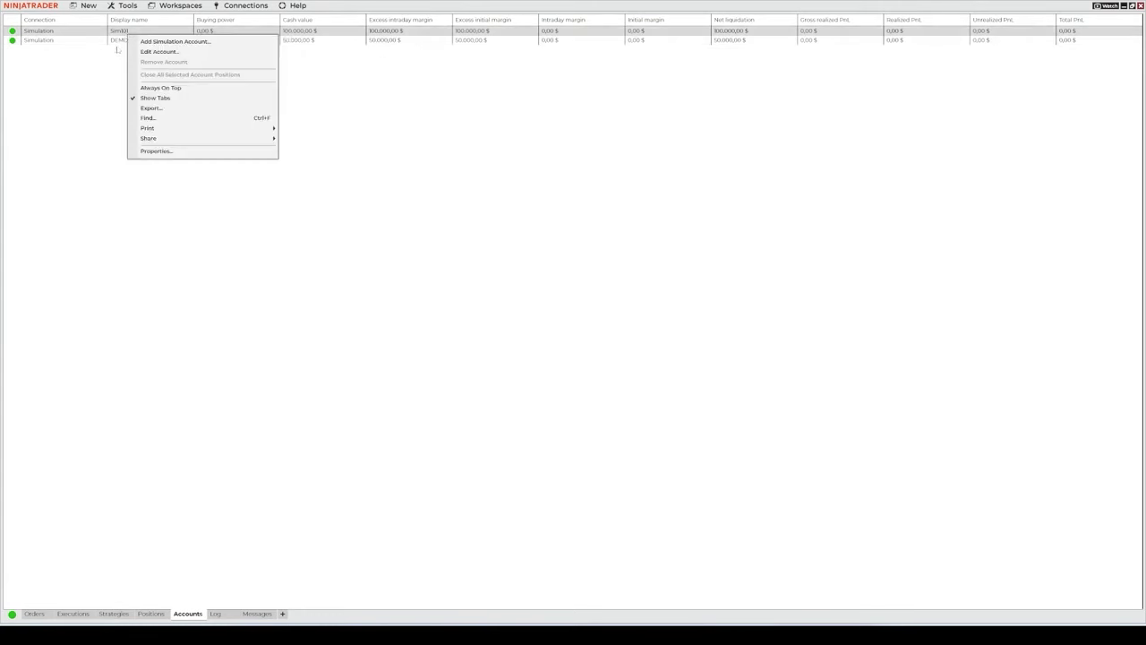
{"action": "left_click", "coordinate": [117, 42]}
{"action": "right_click", "coordinate": [116, 42]}
{"action": "left_click", "coordinate": [154, 74]}
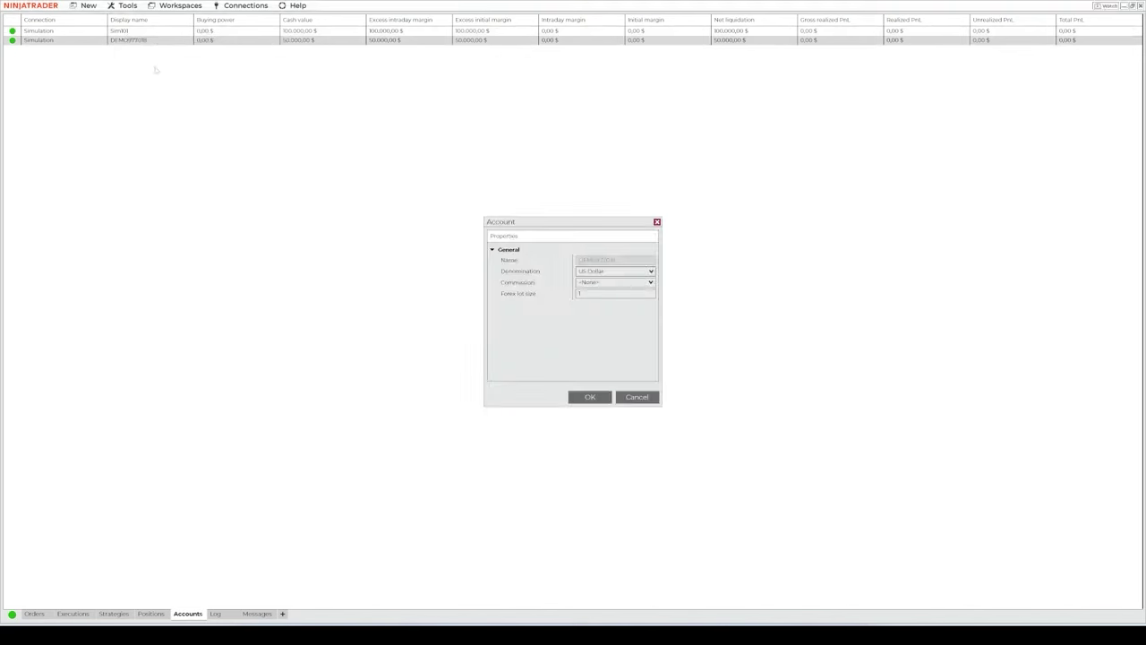
{"action": "key", "text": "Escape"}
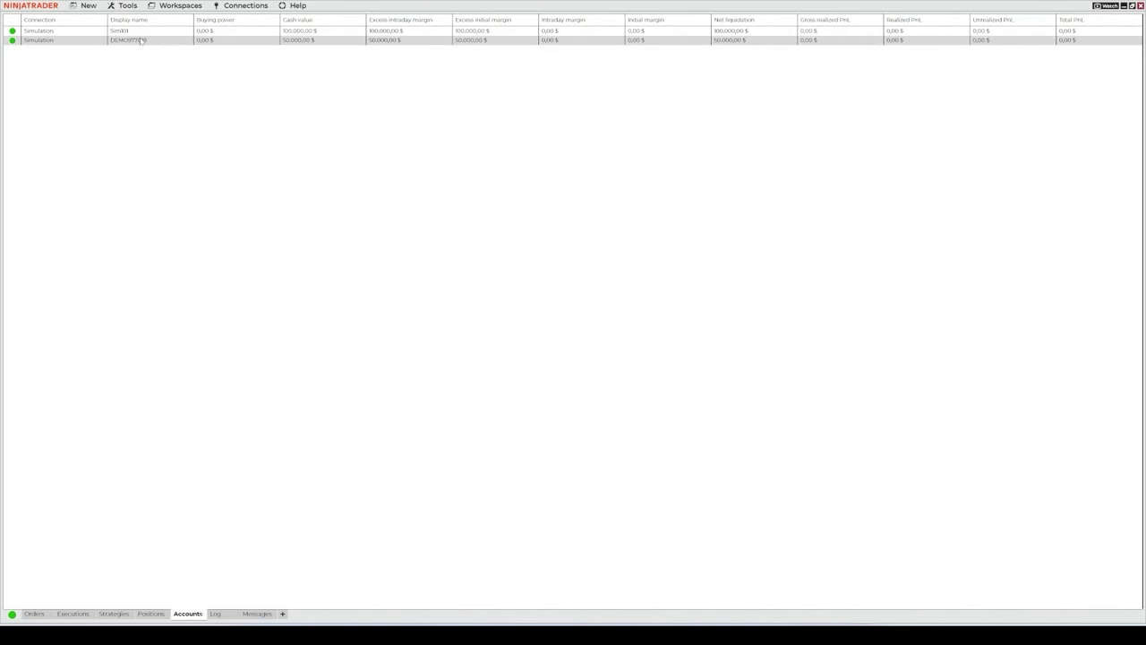
{"action": "right_click", "coordinate": [141, 41]}
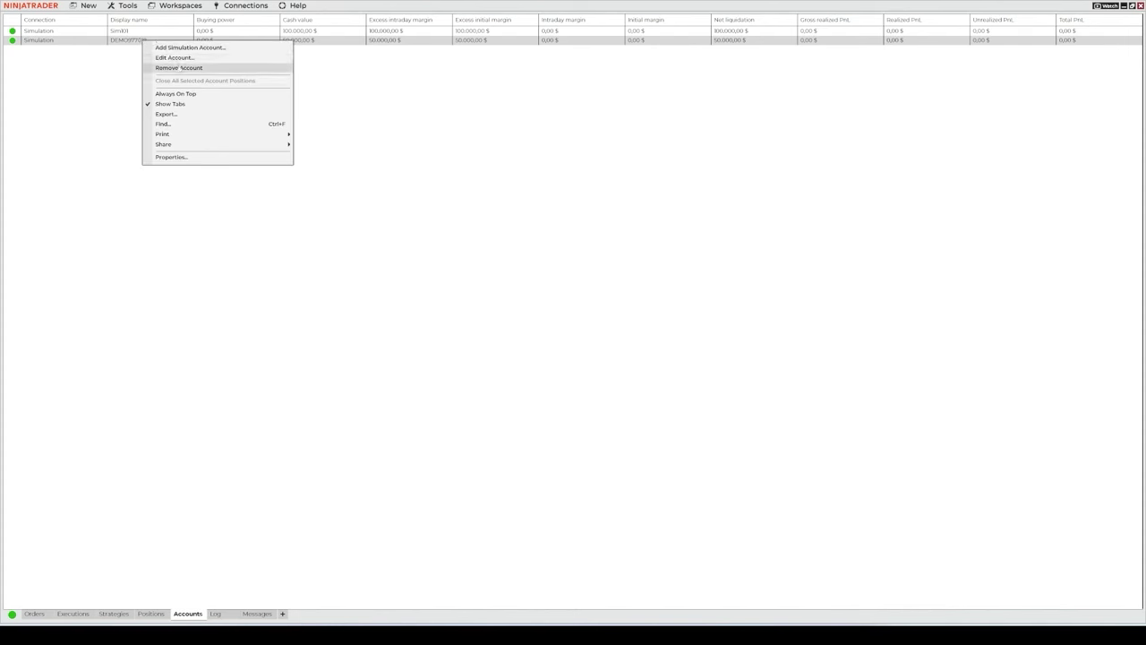
{"action": "left_click", "coordinate": [177, 57]}
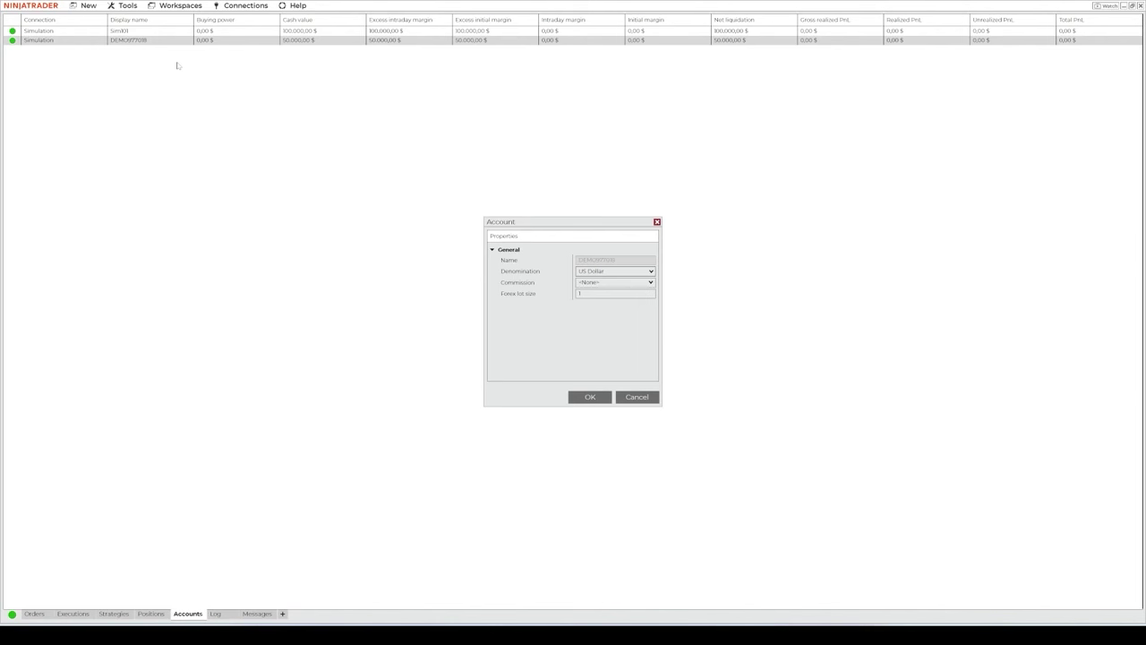
{"action": "left_click", "coordinate": [658, 222]}
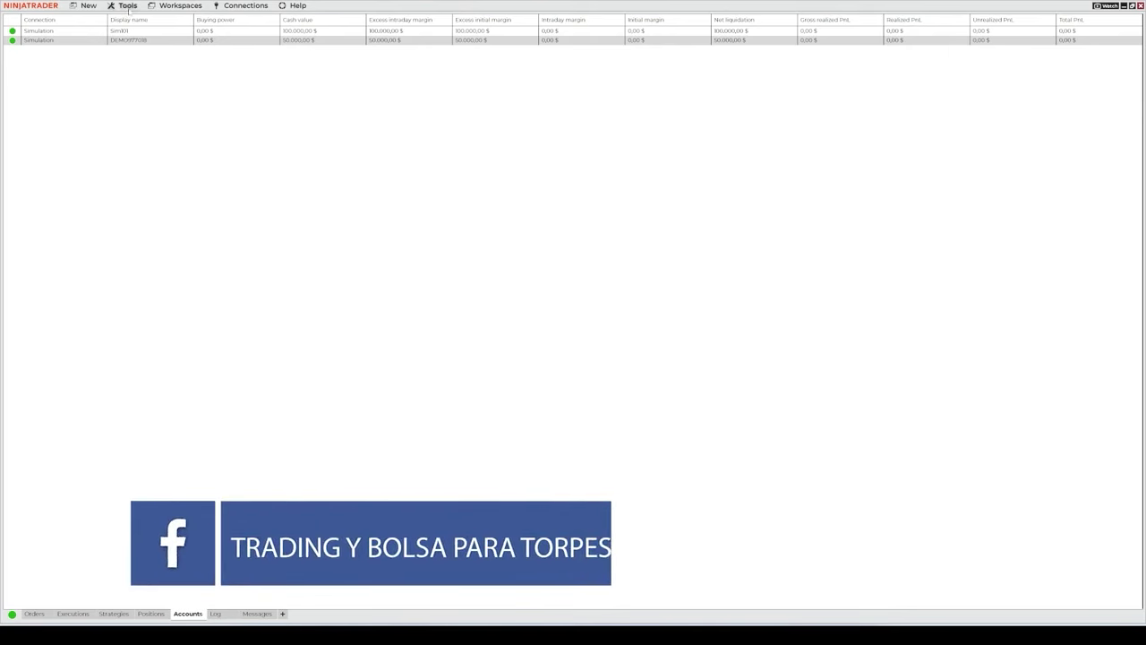
Launch the Client Dashboard in a maximized window and dismiss the platform choice prompt
{"action": "left_click", "coordinate": [123, 5]}
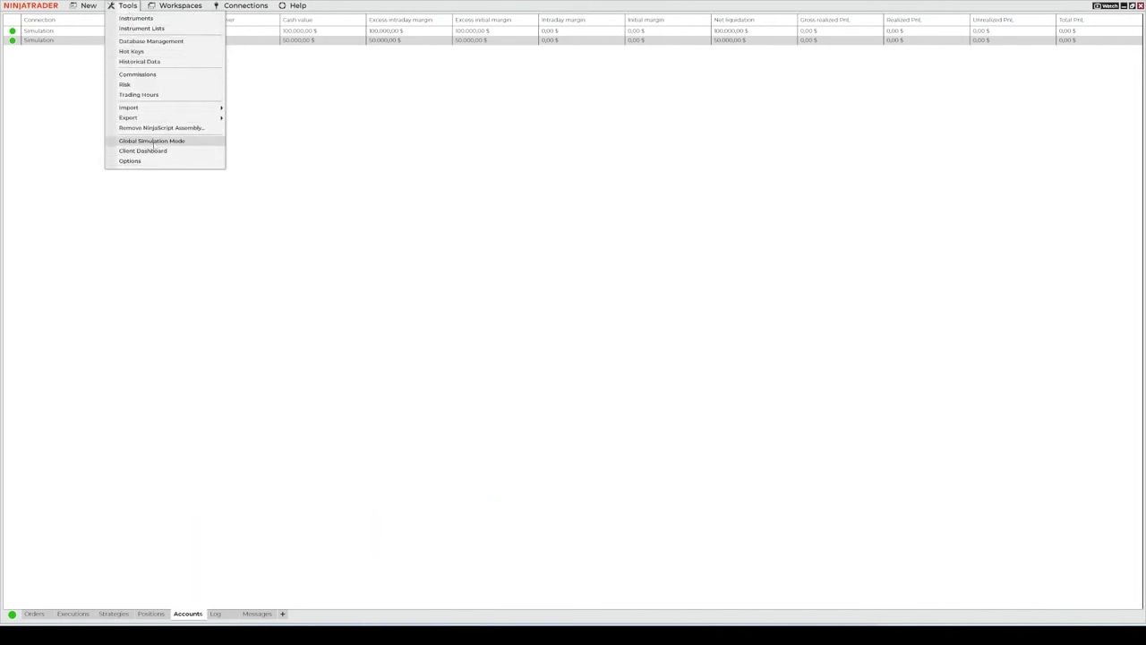
{"action": "left_click", "coordinate": [158, 150]}
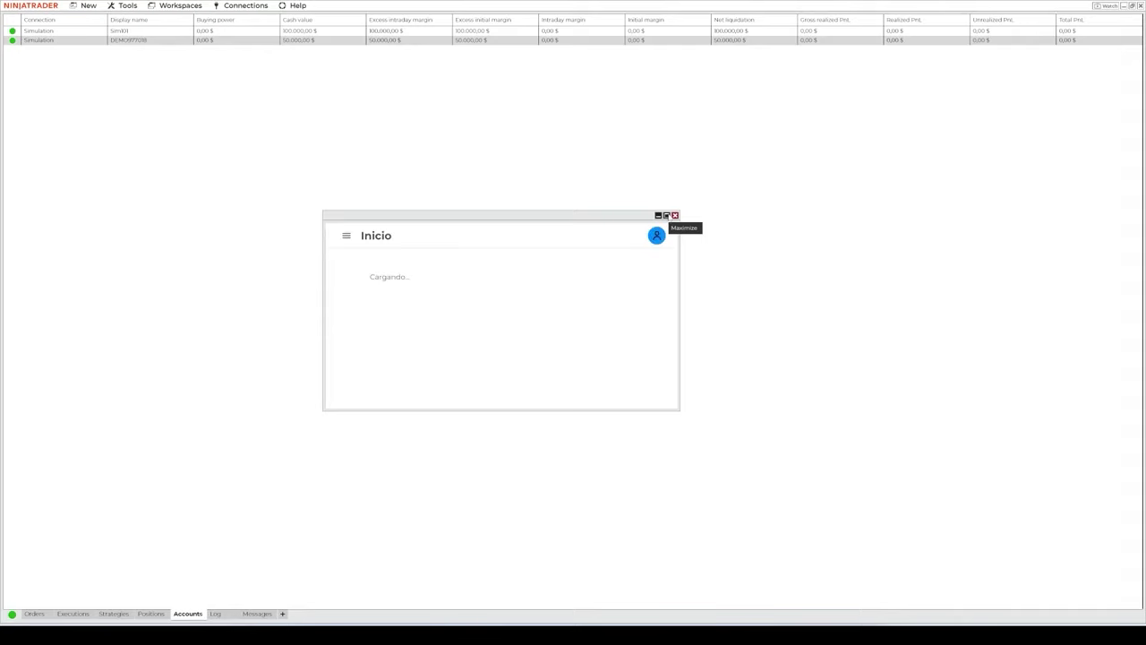
{"action": "left_click", "coordinate": [666, 216]}
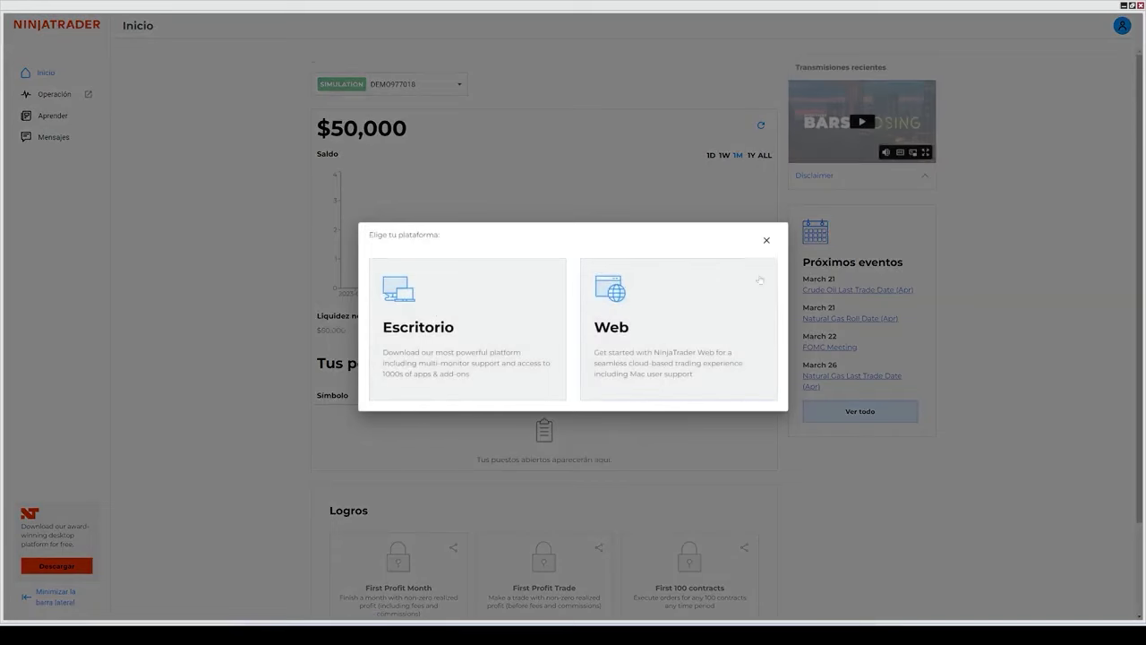
{"action": "left_click", "coordinate": [766, 240]}
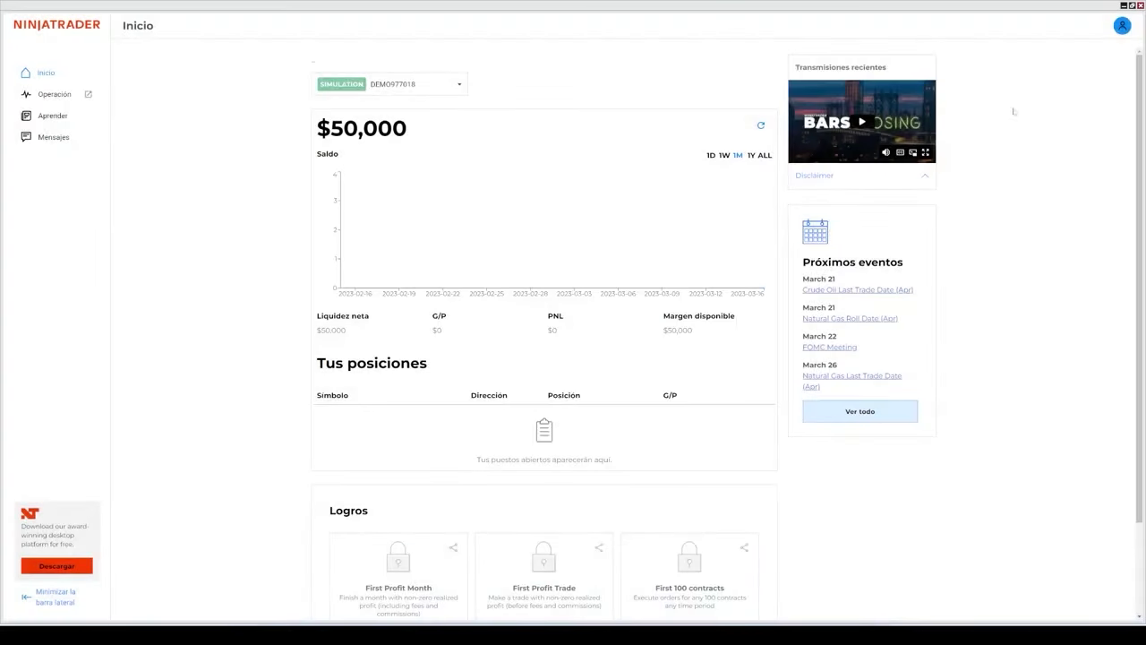
Look over the dashboard's Configuración accounts page and the Inicio page, including positions and achievements
{"action": "left_click", "coordinate": [1122, 25]}
{"action": "left_click", "coordinate": [1096, 86]}
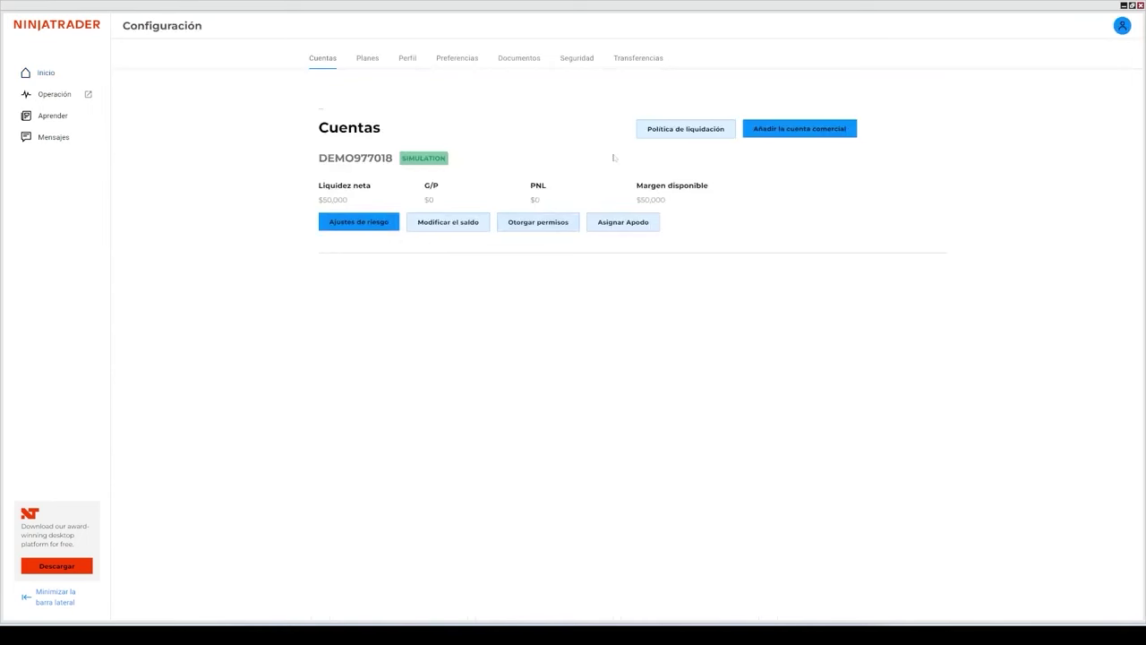
{"action": "left_click", "coordinate": [47, 73]}
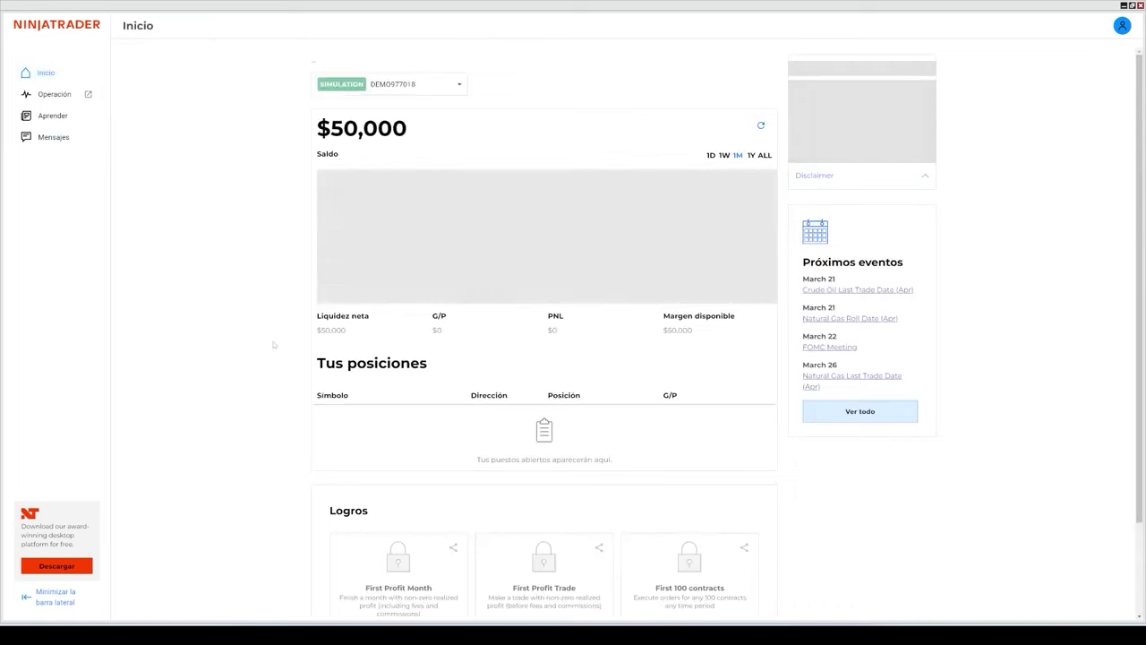
{"action": "scroll", "coordinate": [277, 359], "scroll_direction": "down", "scroll_amount": 2}
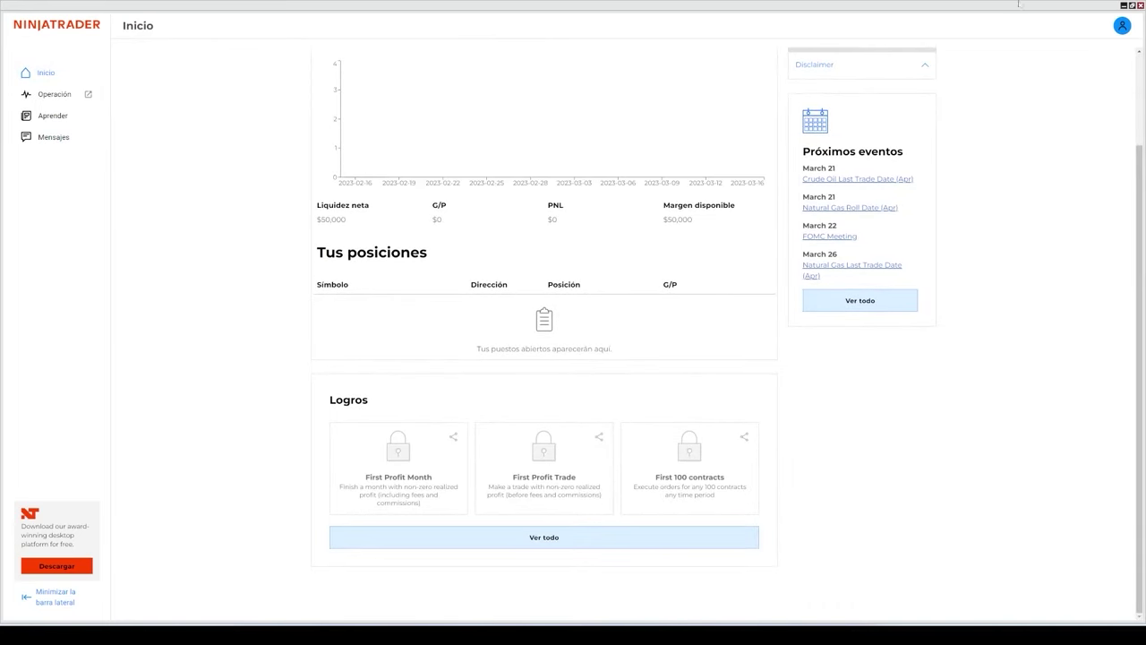
{"action": "left_click", "coordinate": [1132, 6]}
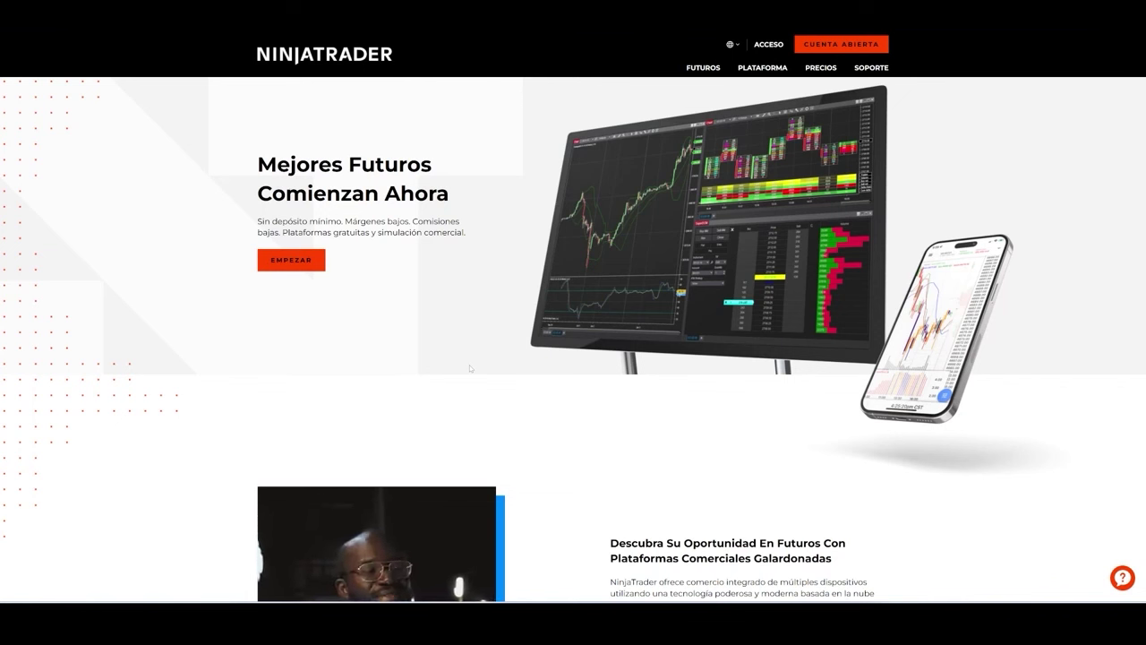
Log in to the NinjaTrader website and bring up the account's Configuración page
{"action": "left_click", "coordinate": [775, 46]}
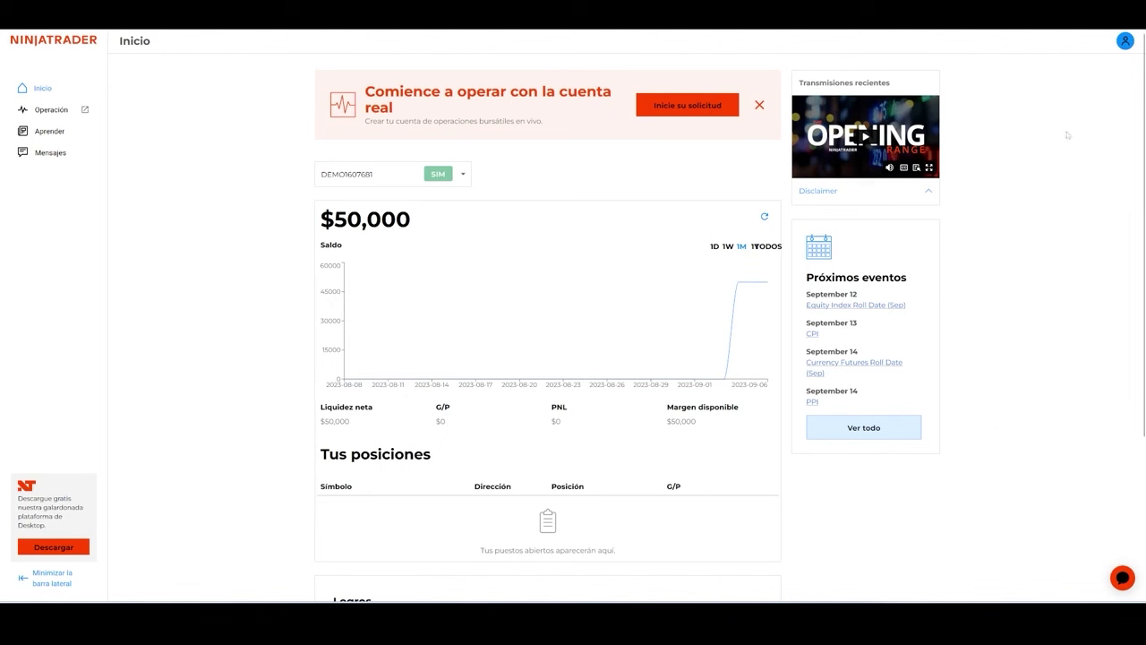
{"action": "left_click", "coordinate": [1123, 47]}
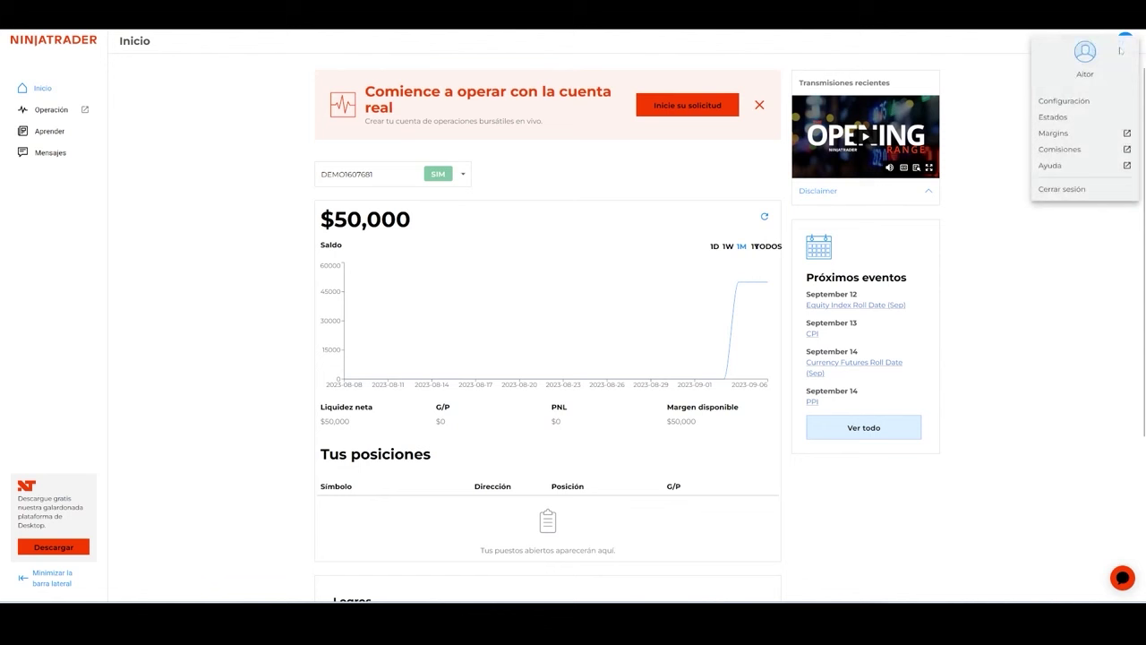
{"action": "left_click", "coordinate": [1064, 102]}
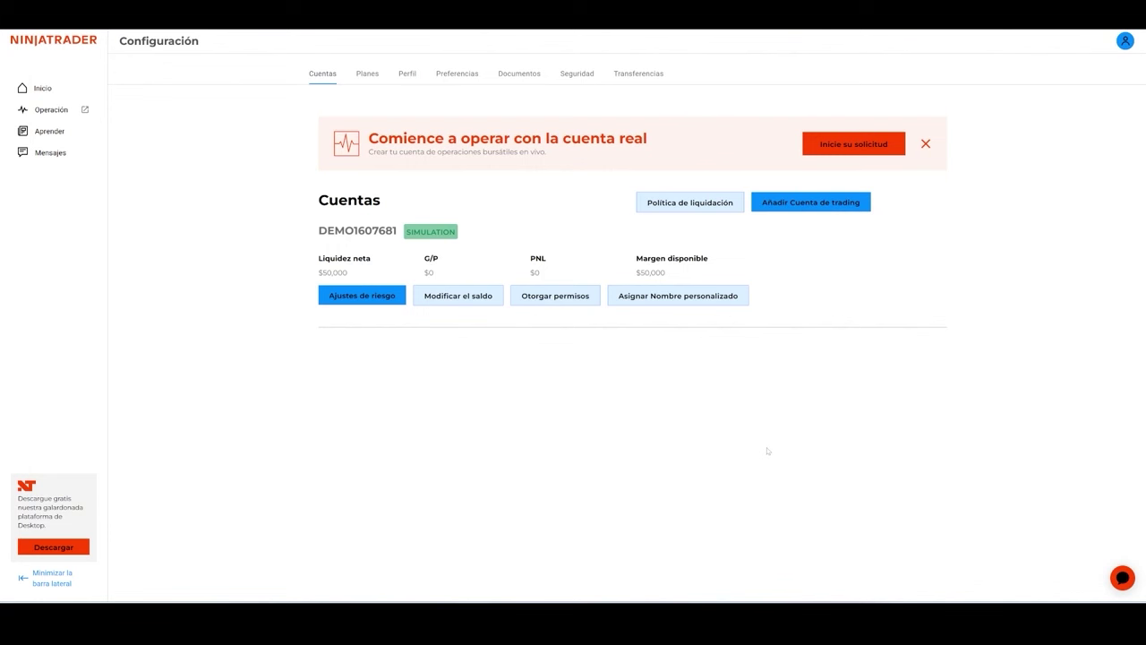
Start a live account application of type Individual and look through the personal information form
{"action": "left_click", "coordinate": [833, 148]}
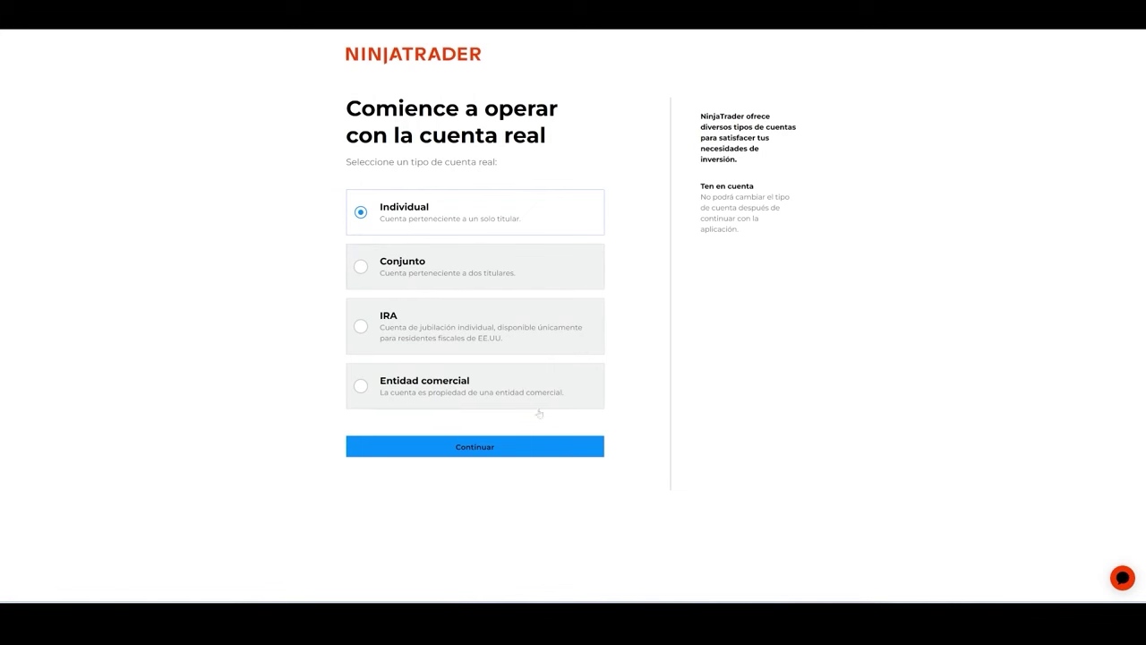
{"action": "left_click", "coordinate": [529, 444]}
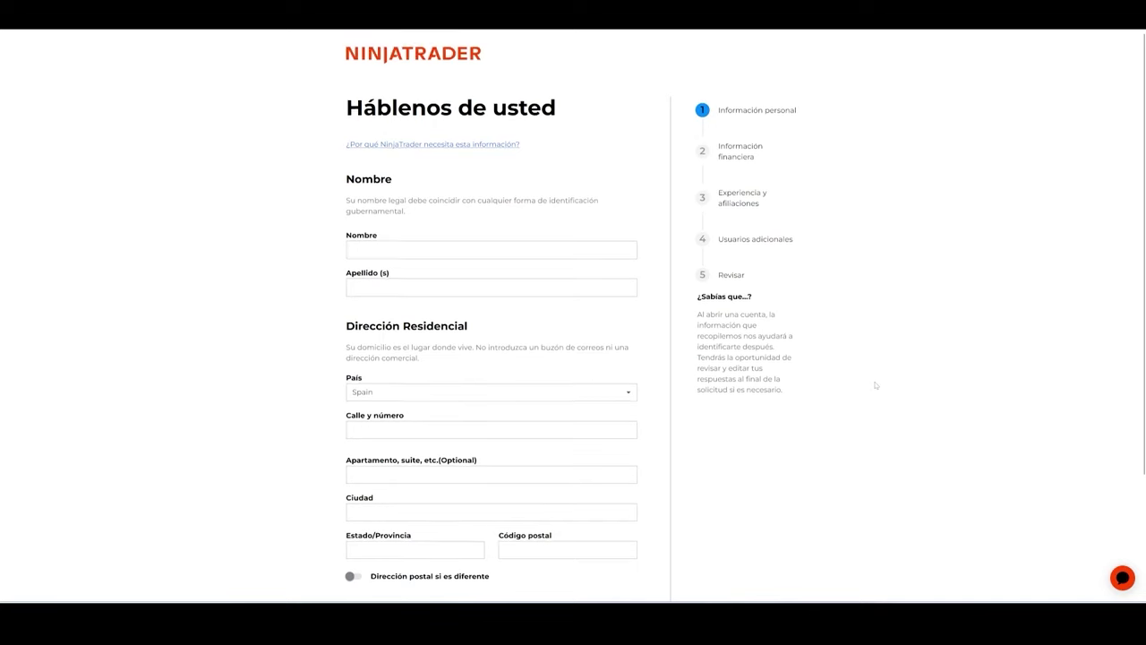
{"action": "scroll", "coordinate": [876, 385], "scroll_direction": "down", "scroll_amount": 2}
{"action": "scroll", "coordinate": [749, 476], "scroll_direction": "up", "scroll_amount": 2}
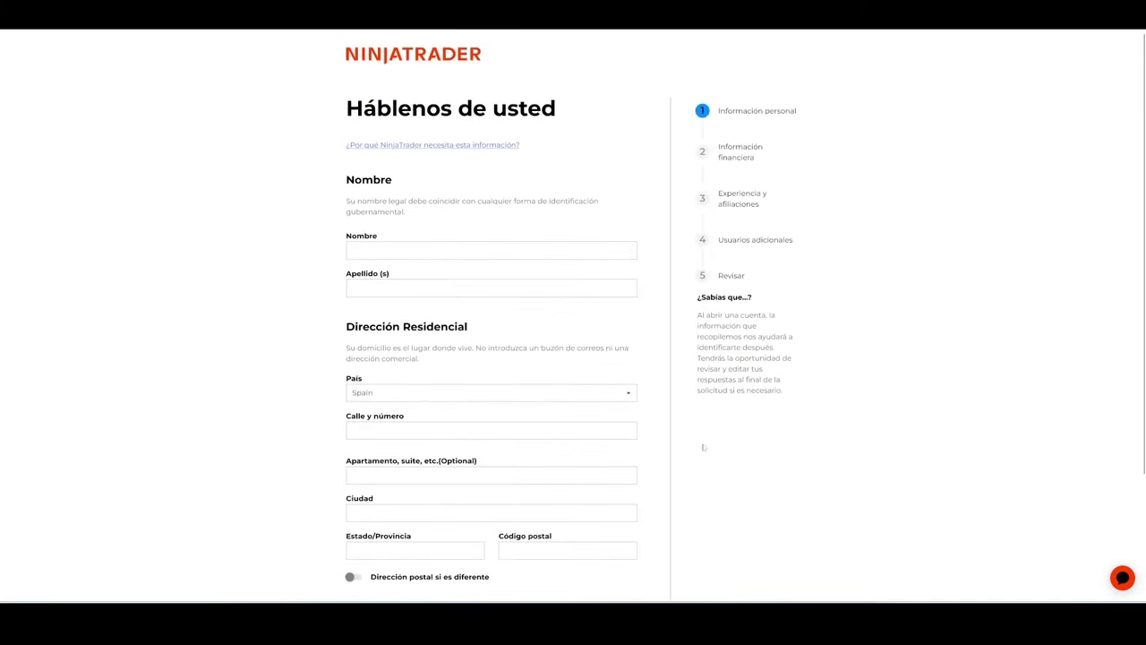
{"action": "scroll", "coordinate": [701, 445], "scroll_direction": "down", "scroll_amount": 2}
{"action": "left_click", "coordinate": [489, 548]}
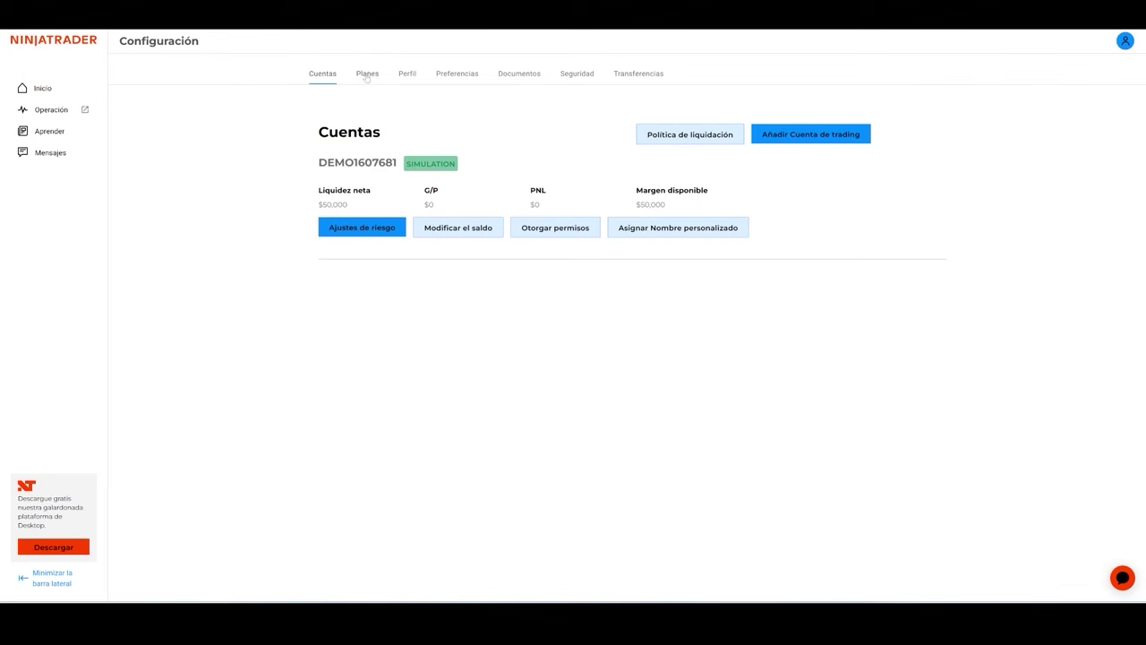
Review the account's Planes page and its licence key import form, and return to the plan overview
{"action": "left_click", "coordinate": [366, 75]}
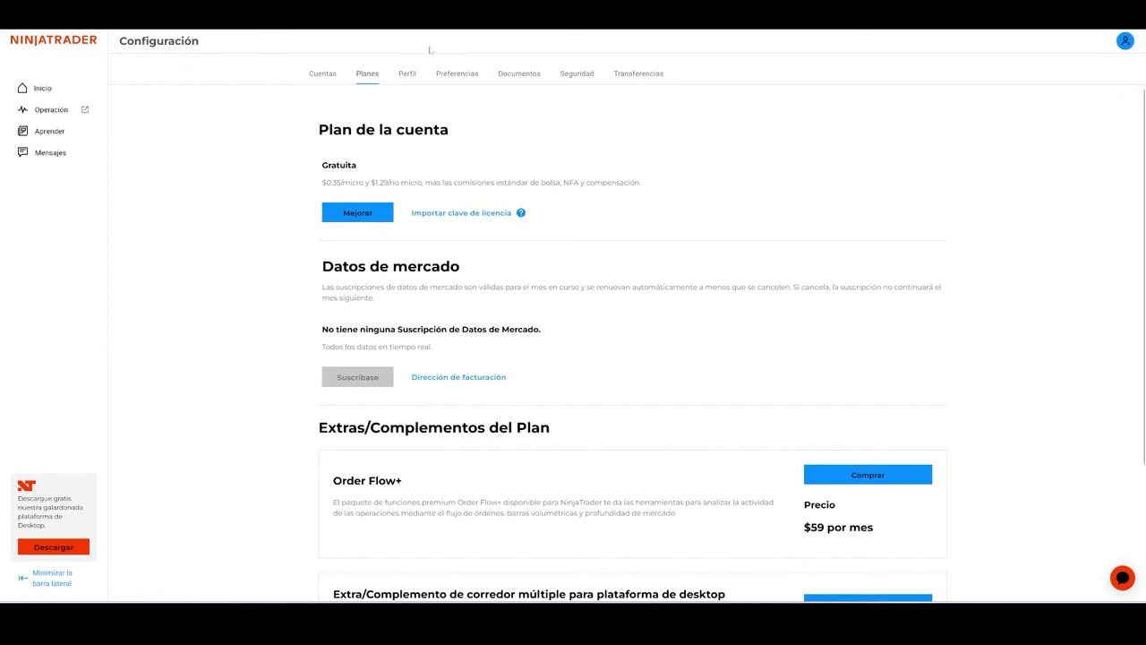
{"action": "left_click", "coordinate": [492, 213]}
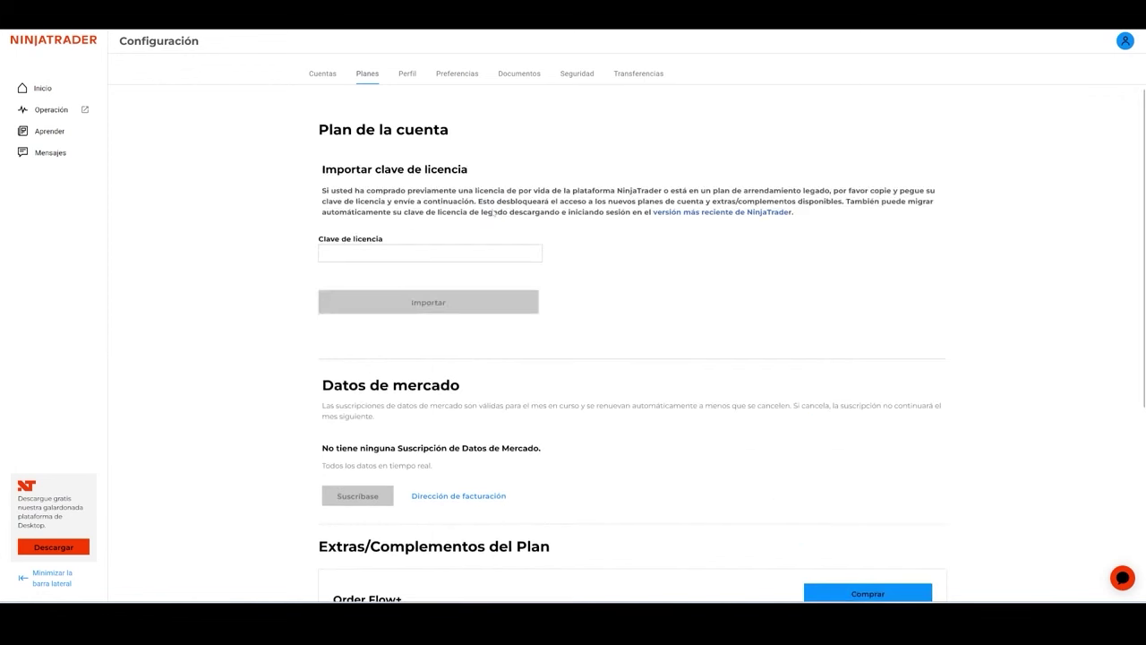
{"action": "left_click", "coordinate": [376, 74]}
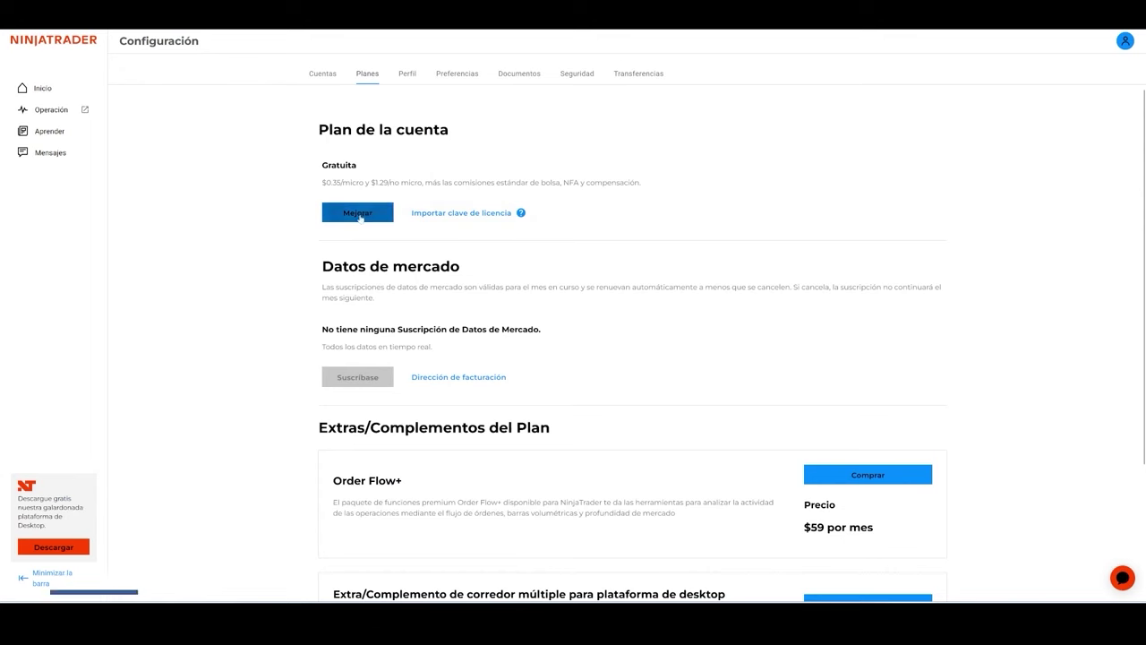
Show the account plan upgrade options and select the Monthly plan to compare it with the Free plan
{"action": "left_click", "coordinate": [358, 214]}
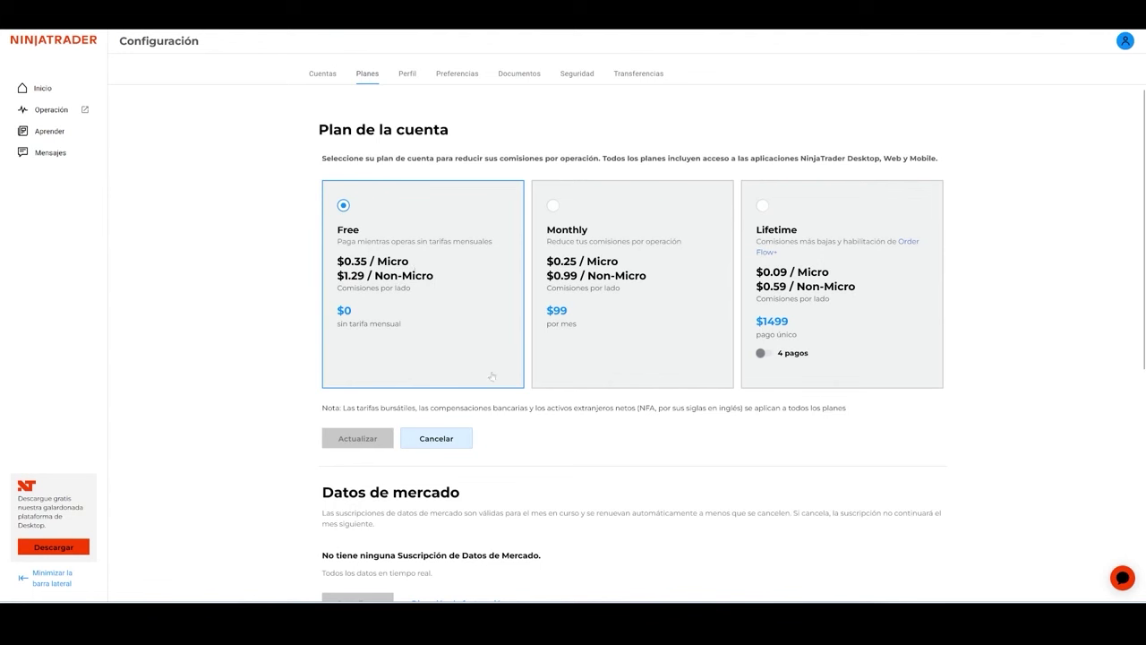
{"action": "left_click_drag", "start_coordinate": [548, 230], "coordinate": [576, 230]}
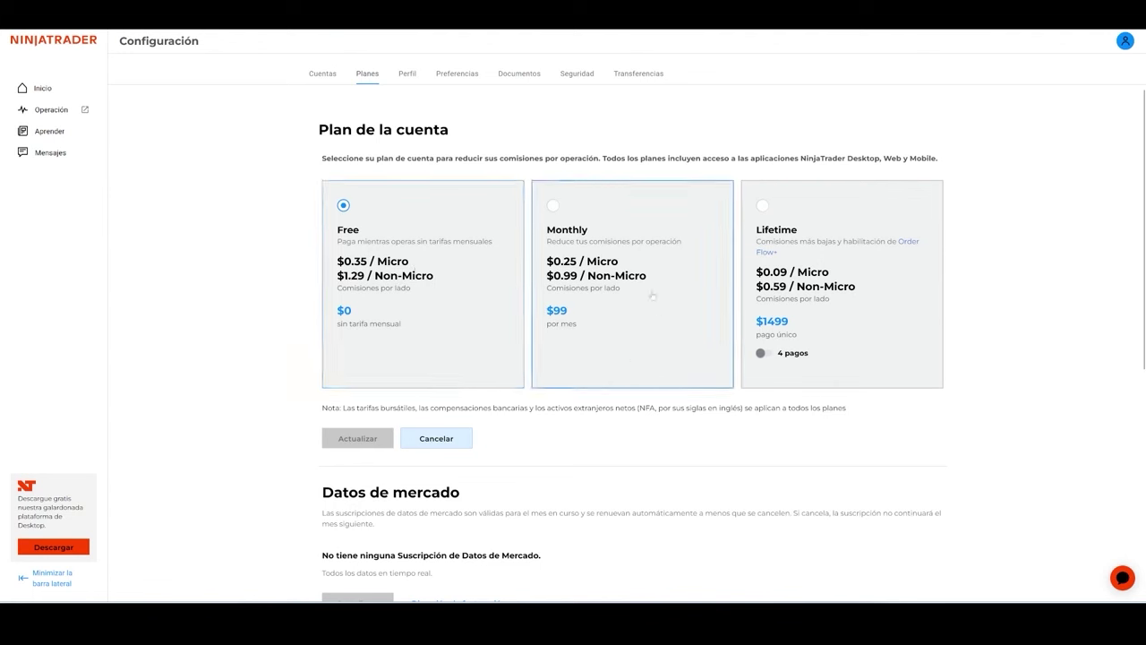
{"action": "left_click", "coordinate": [572, 340]}
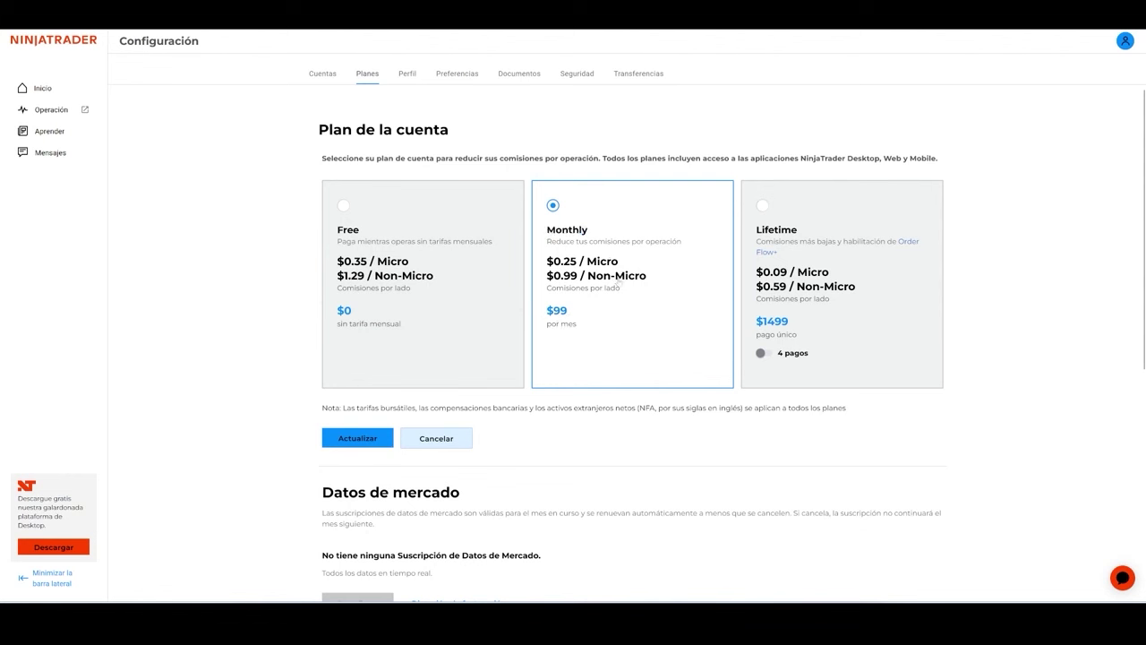
Select the Lifetime plan, check its 4-payment option, and read the Order Flow+ premium feature list
{"action": "left_click", "coordinate": [830, 224]}
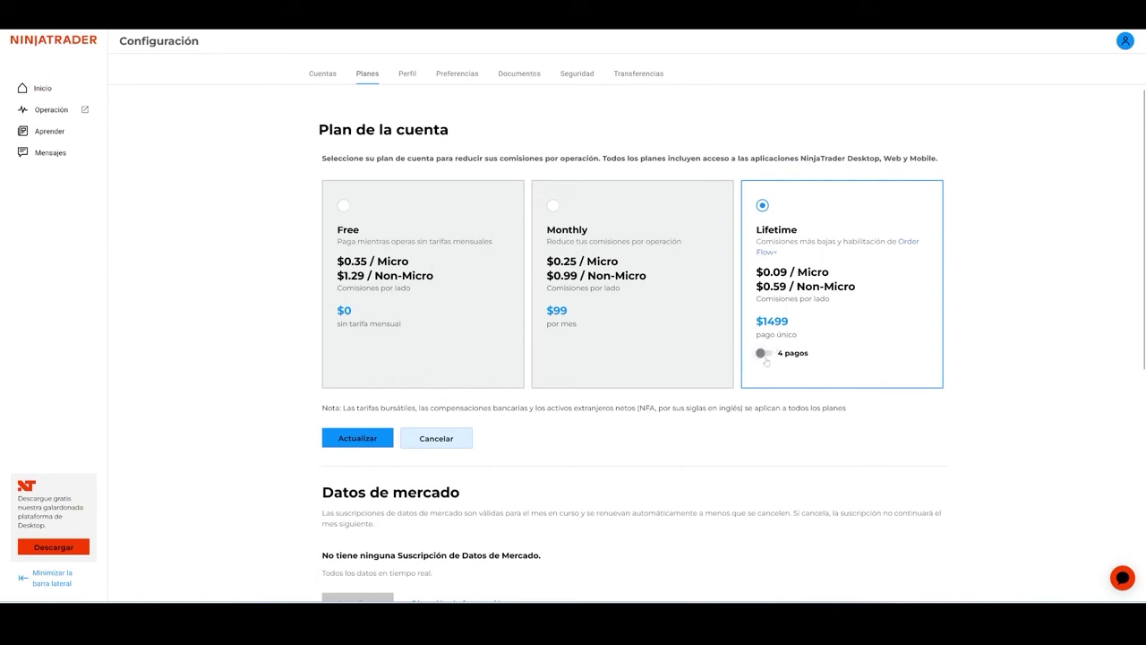
{"action": "left_click", "coordinate": [765, 354]}
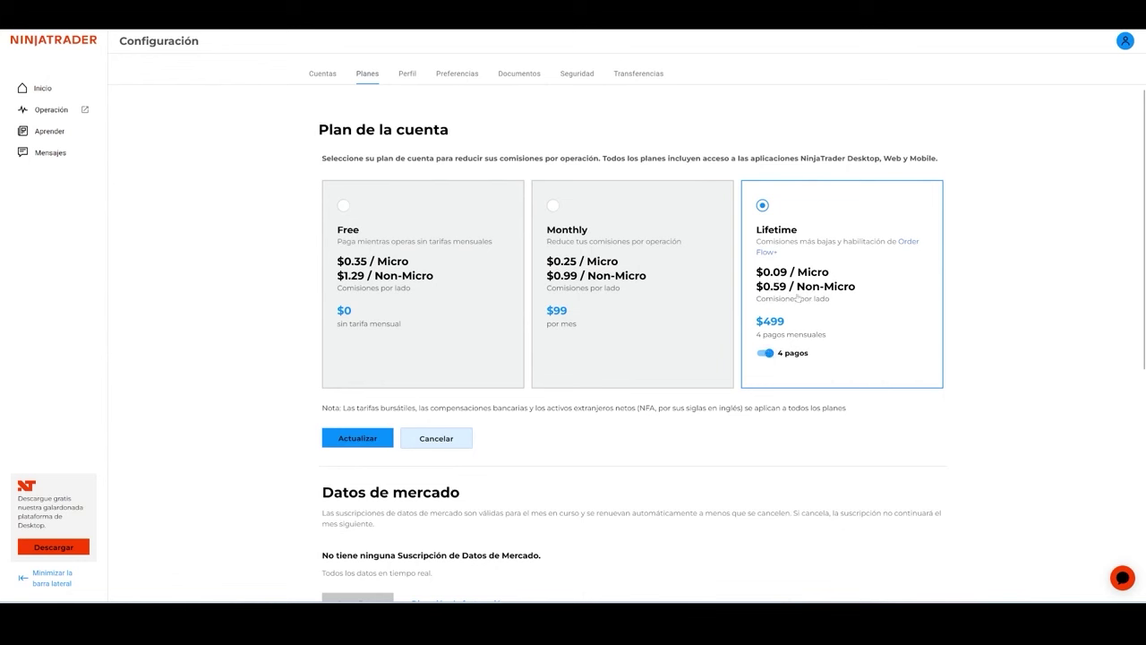
{"action": "left_click", "coordinate": [766, 354]}
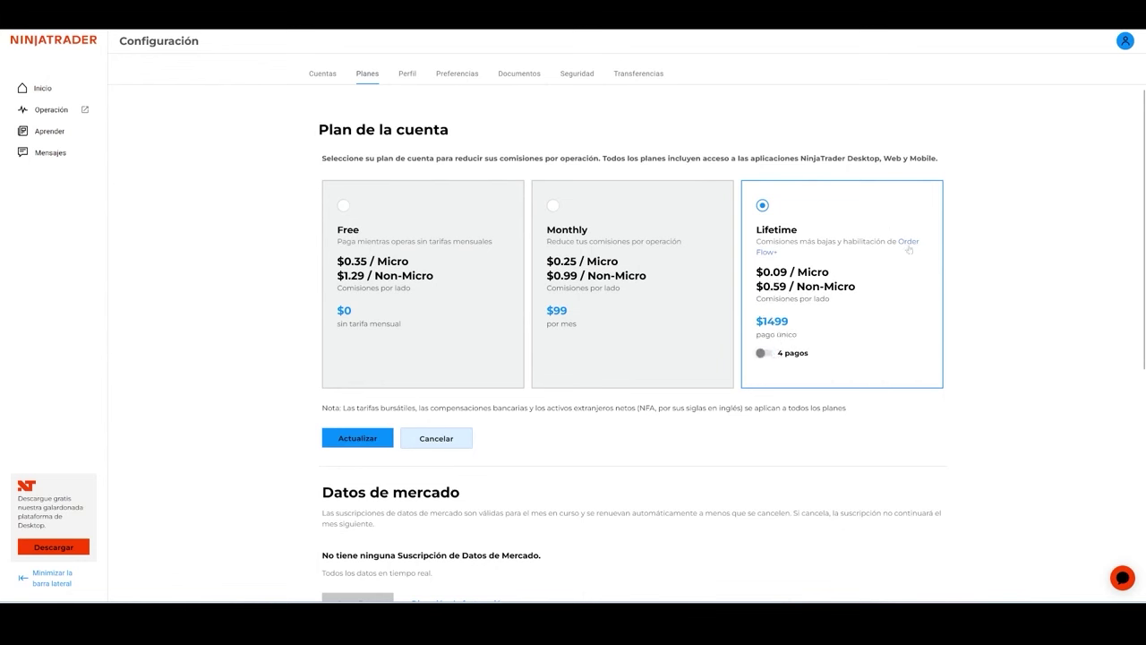
{"action": "left_click", "coordinate": [911, 244]}
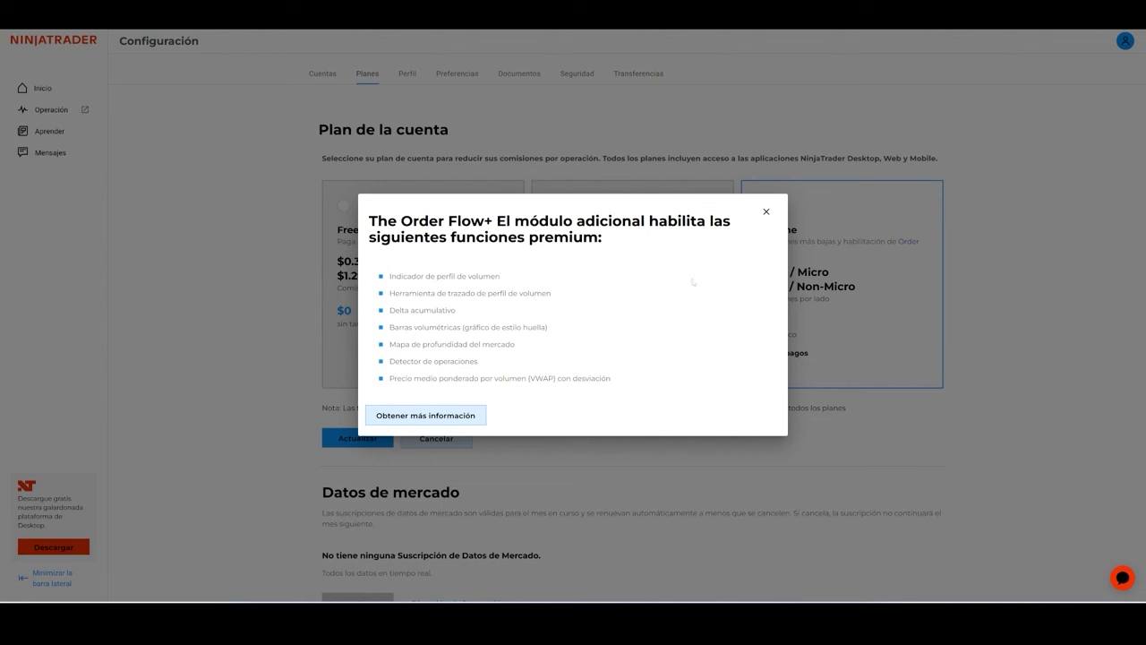
{"action": "left_click", "coordinate": [765, 211]}
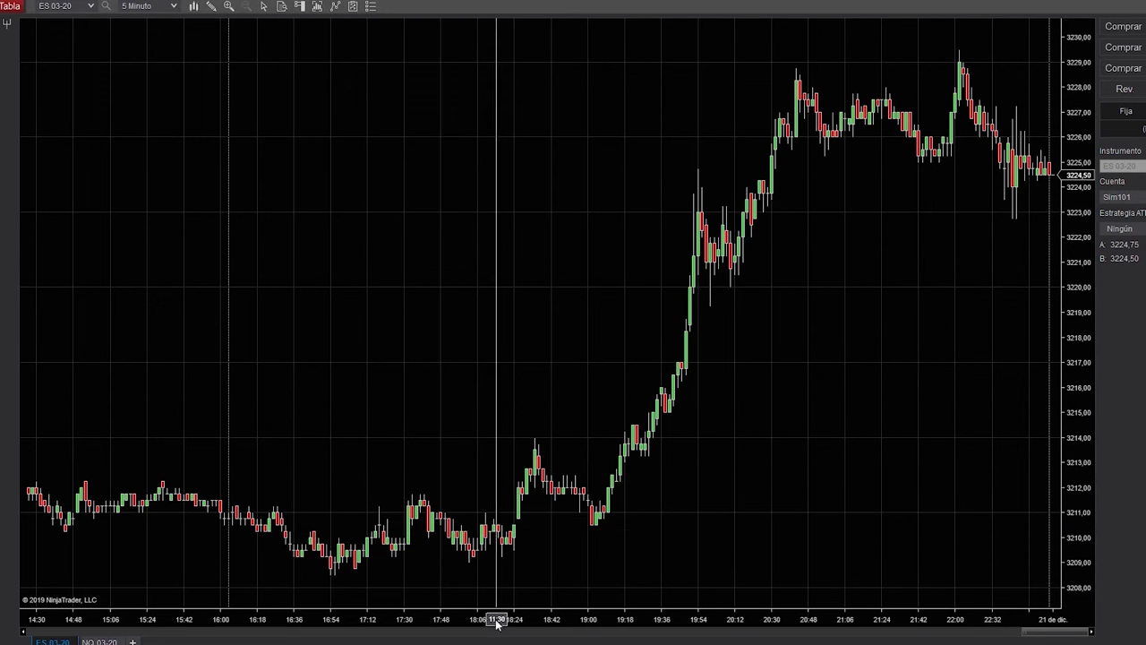
Switch from the ES 03-20 chart to the Control Center and open a new trade performance window (Resultados de operaciones comerciales)
{"action": "mouse_move", "coordinate": [474, 641]}
{"action": "left_click", "coordinate": [428, 611]}
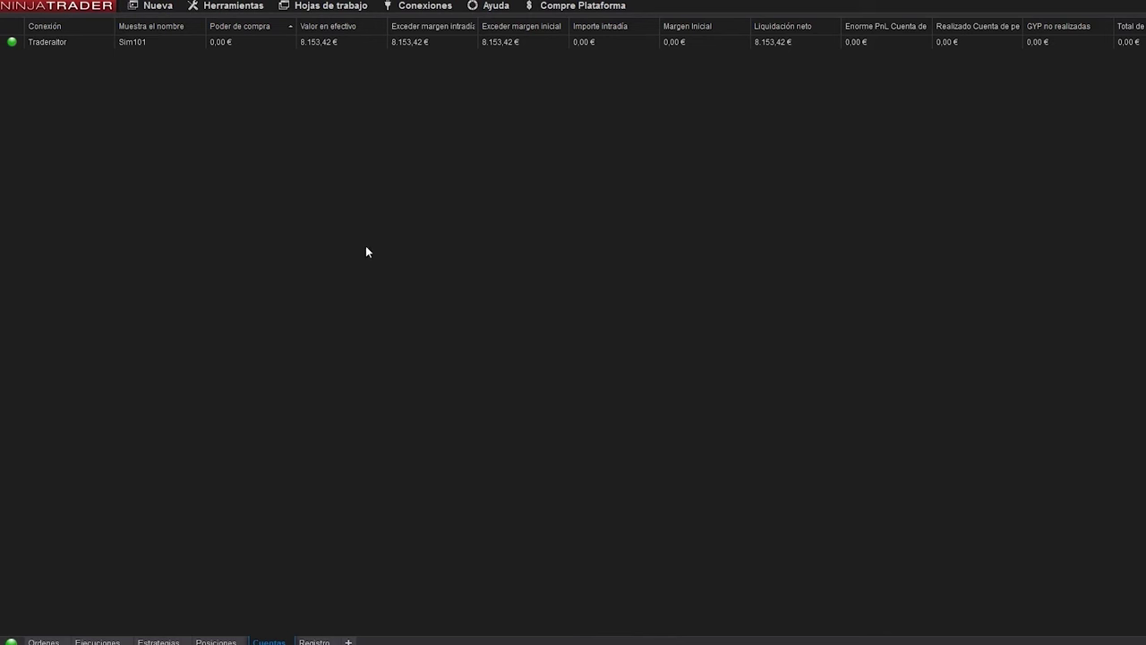
{"action": "left_click", "coordinate": [156, 9]}
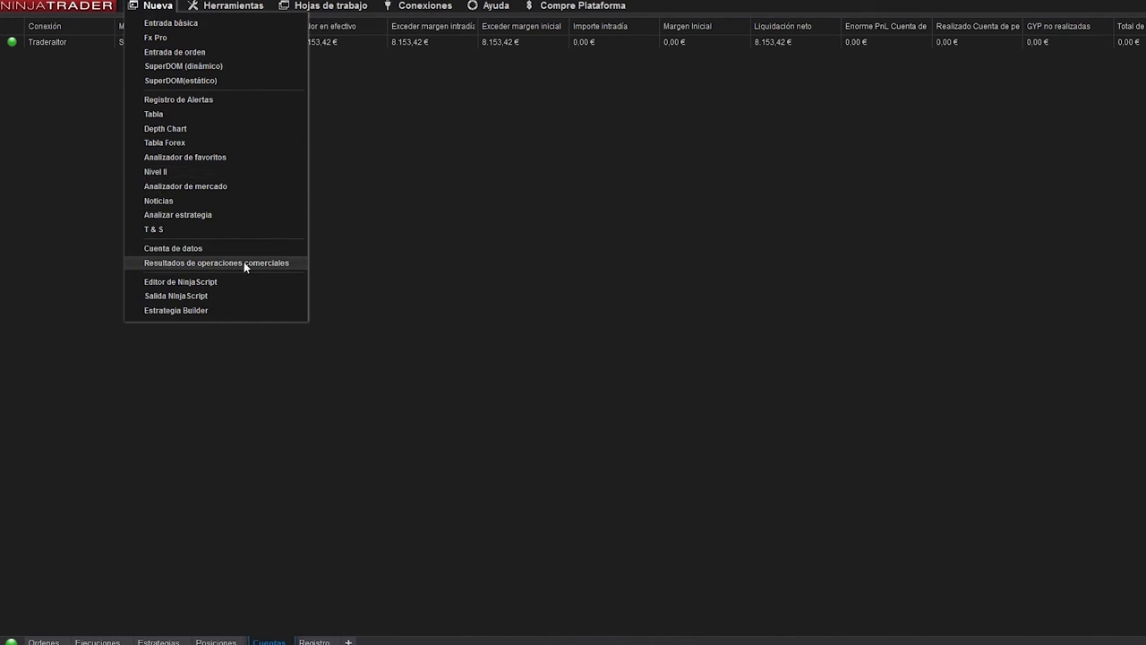
{"action": "left_click", "coordinate": [276, 264]}
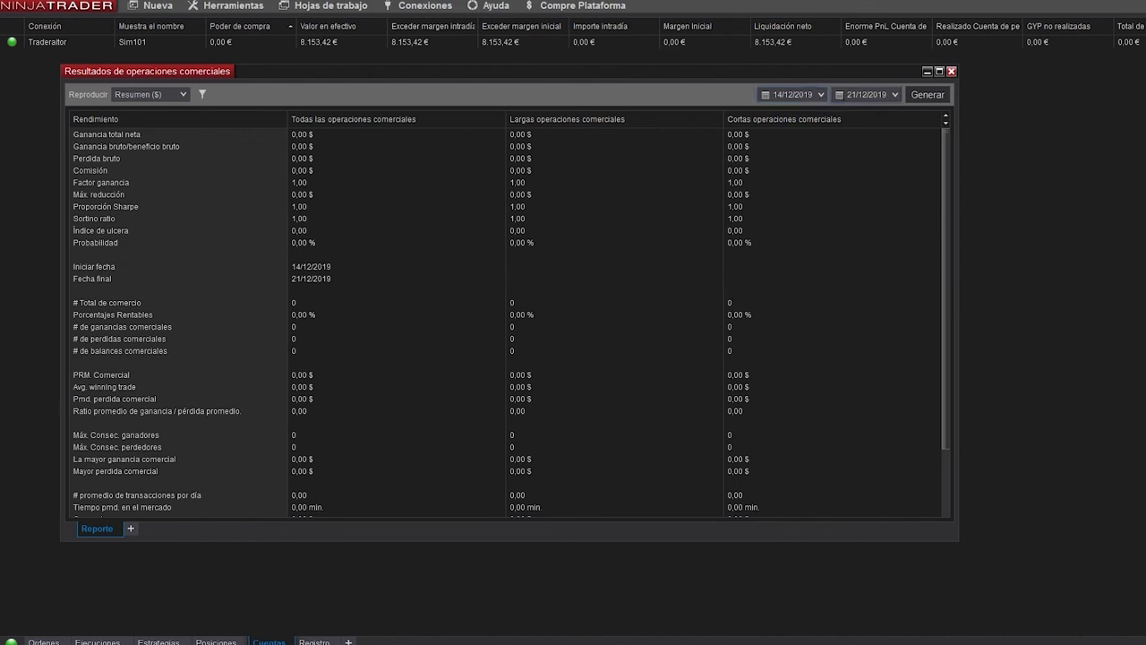
Set the performance report's start date to 21/11/2019 and generate the report
{"action": "left_click", "coordinate": [820, 96]}
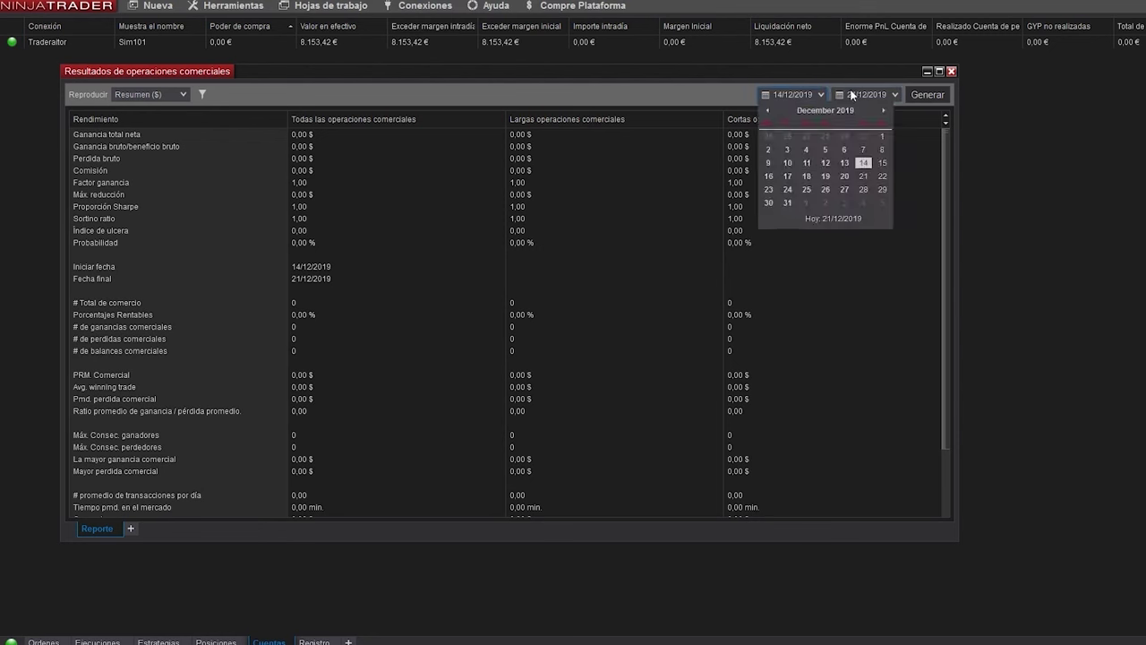
{"action": "left_click", "coordinate": [767, 111]}
{"action": "left_click", "coordinate": [826, 179]}
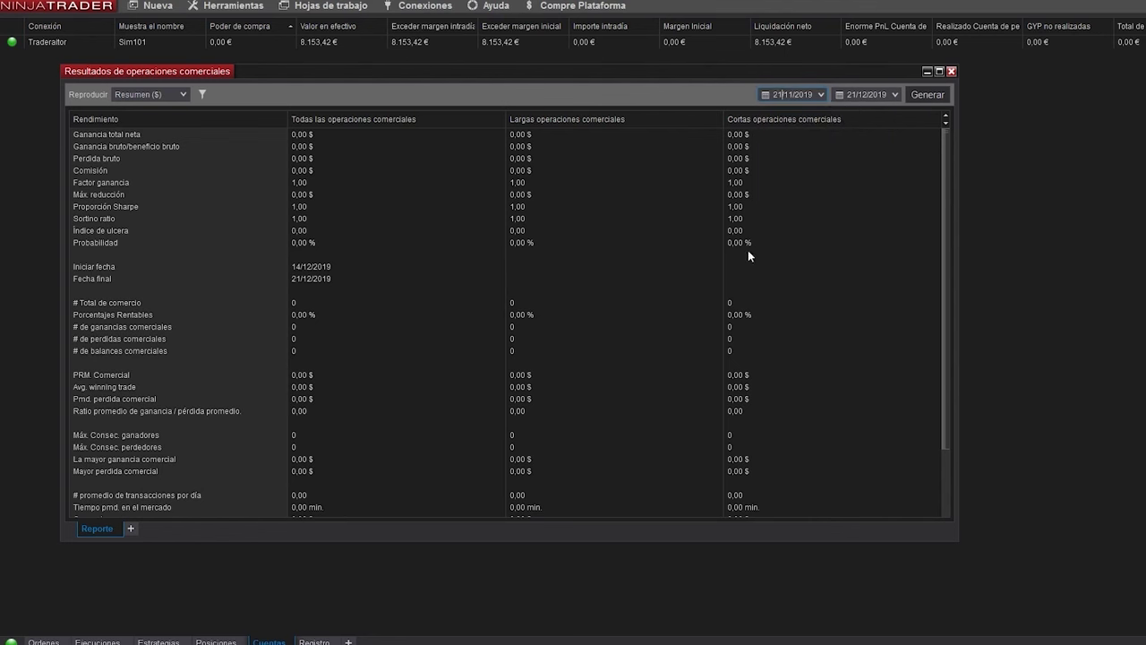
{"action": "left_click", "coordinate": [928, 95]}
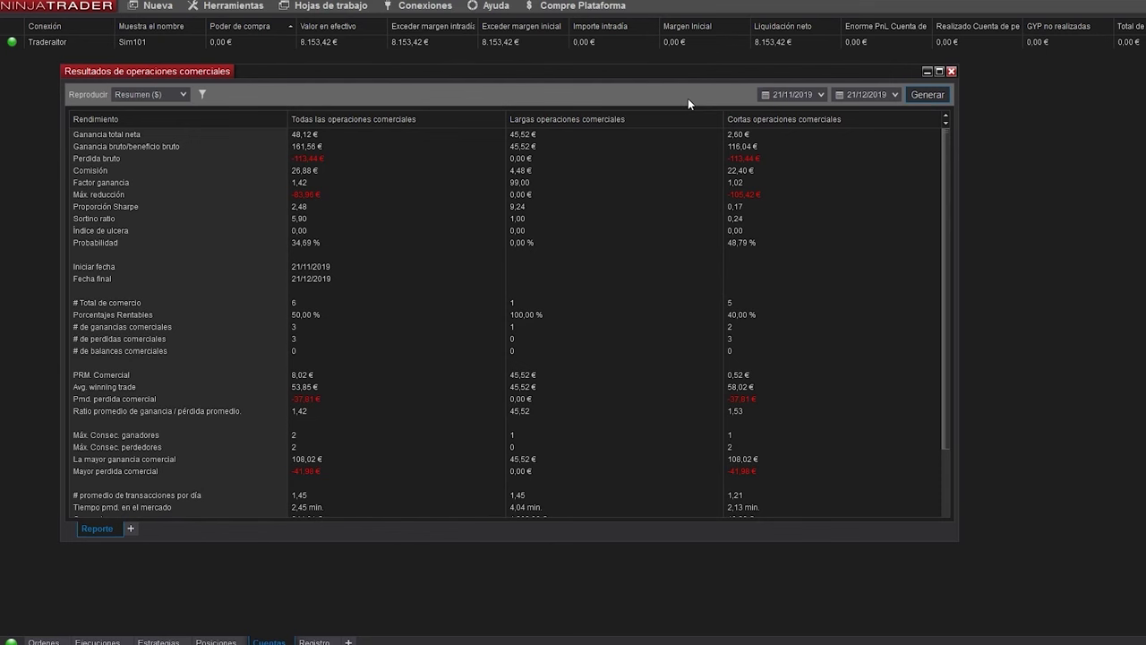
Check the report's account, instrument and template filters, and look through the display types, keeping Resumen
{"action": "left_click", "coordinate": [203, 95]}
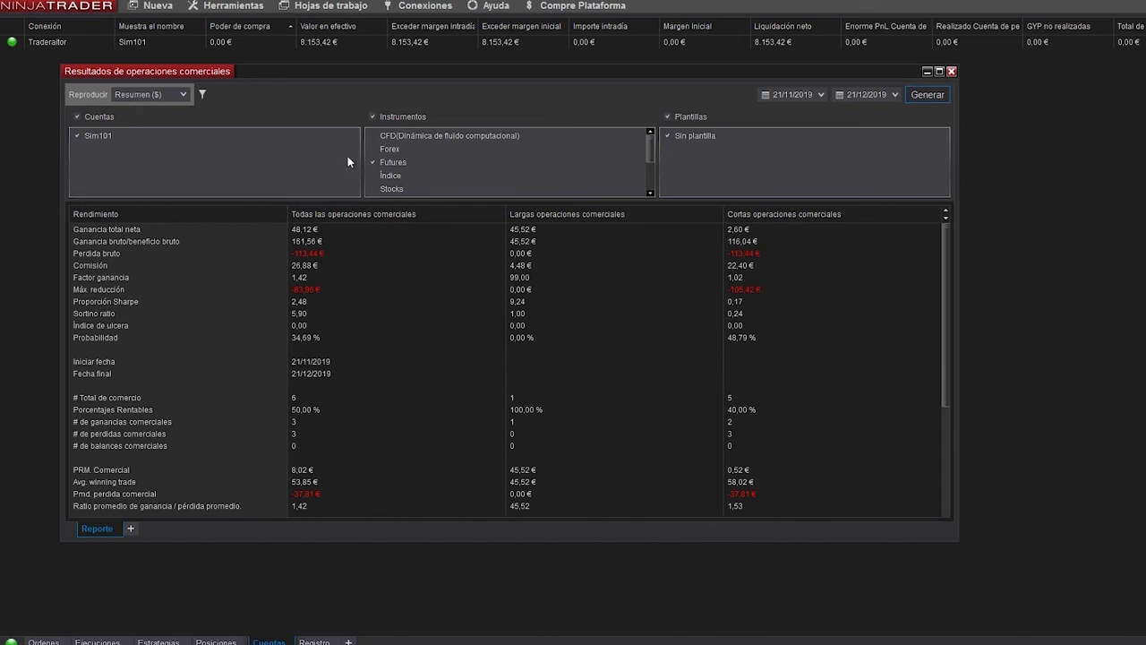
{"action": "left_click", "coordinate": [202, 94]}
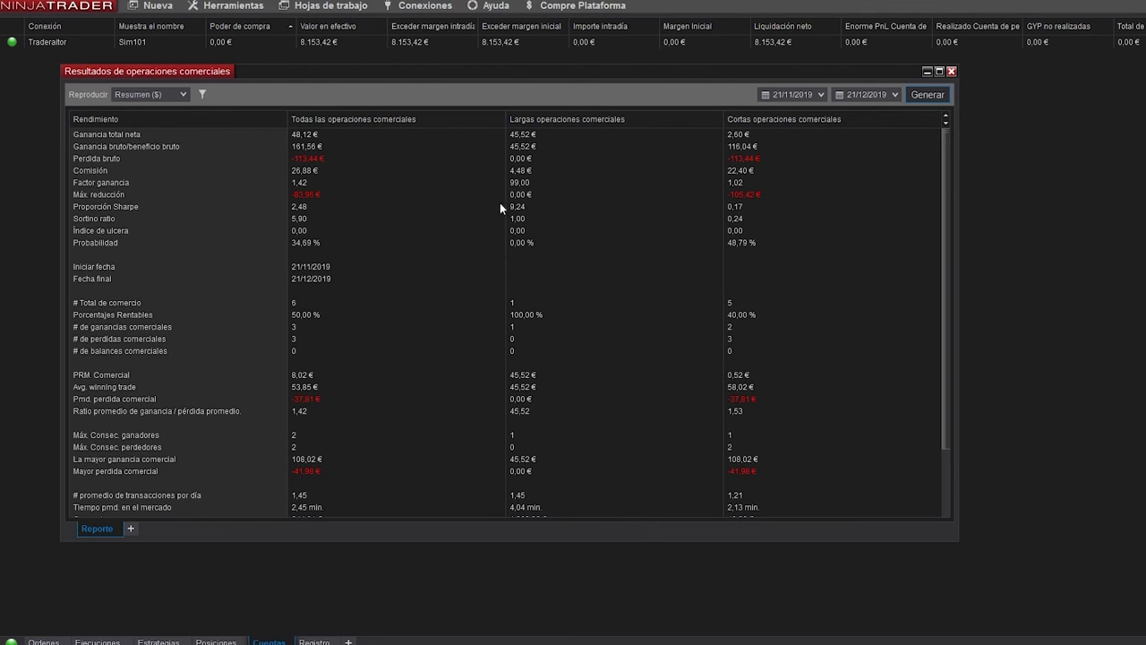
{"action": "left_click", "coordinate": [144, 93]}
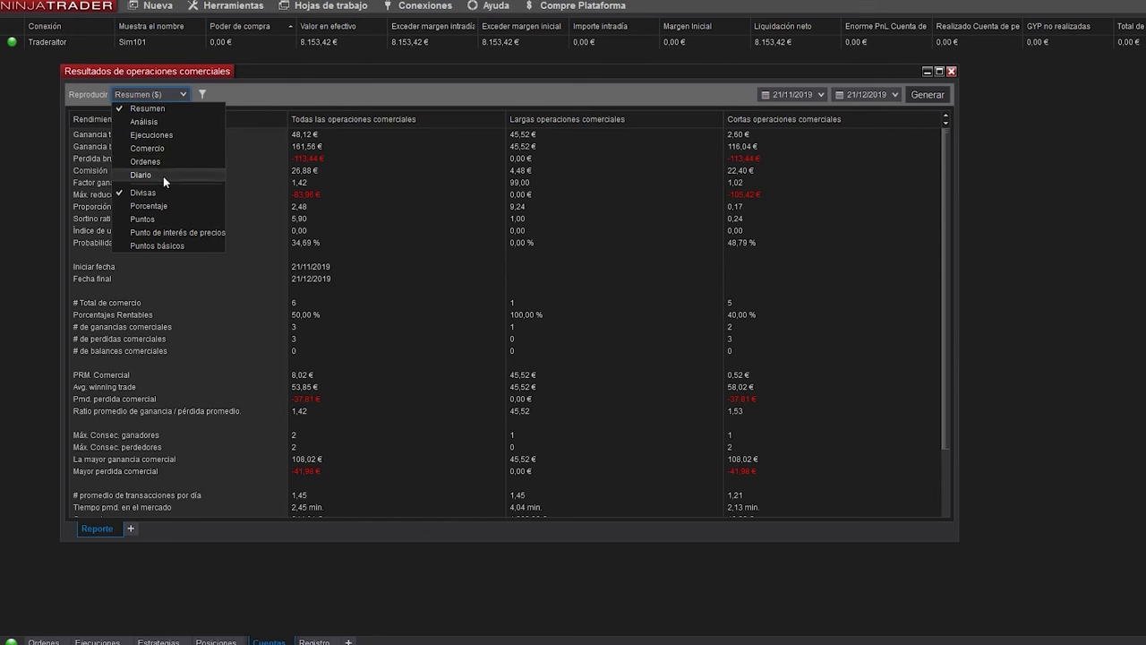
{"action": "left_click", "coordinate": [147, 108]}
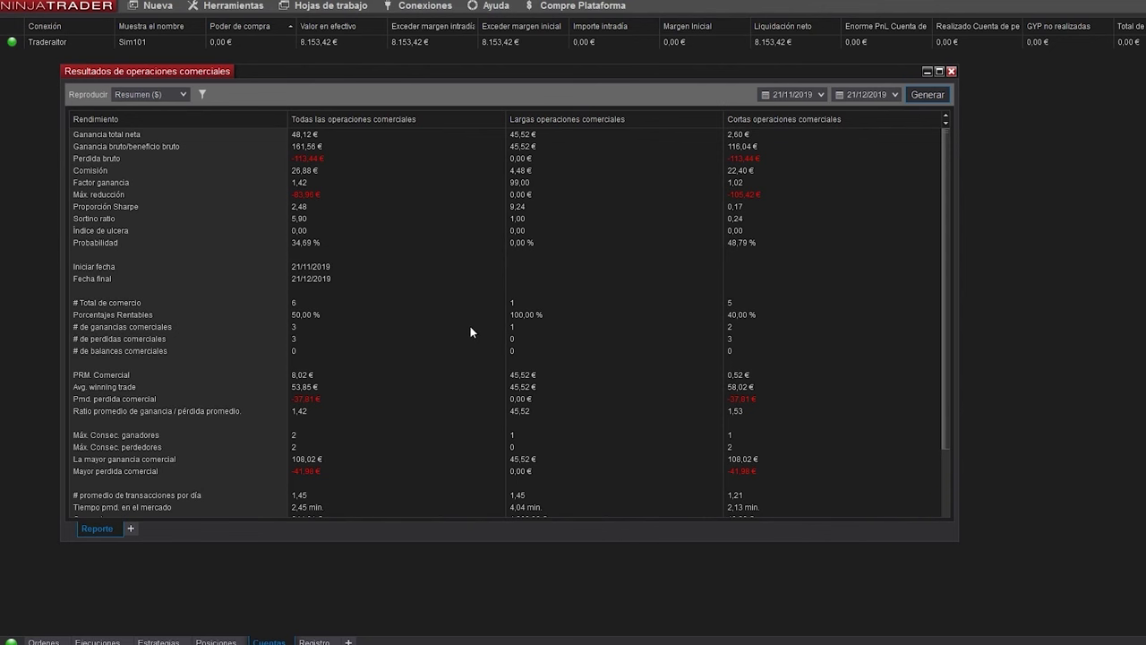
Maximize the report and review the Resumen metrics, from commission and drawdown to average time in market and longest flat period
{"action": "left_click", "coordinate": [105, 171]}
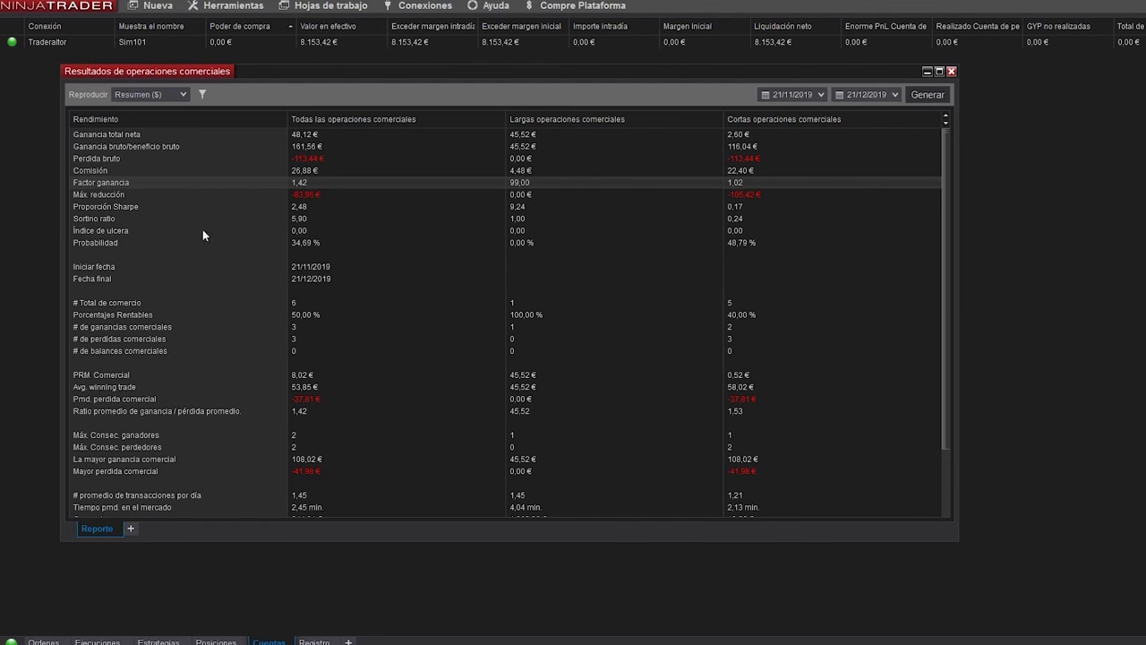
{"action": "left_click", "coordinate": [120, 194]}
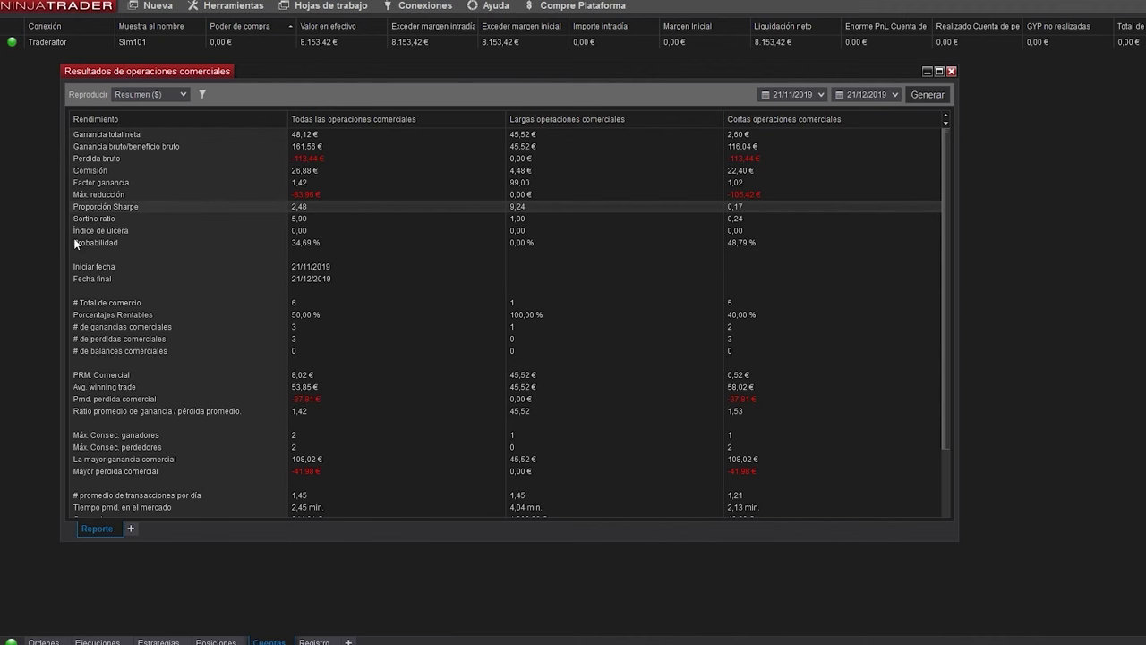
{"action": "key", "text": "super+Up"}
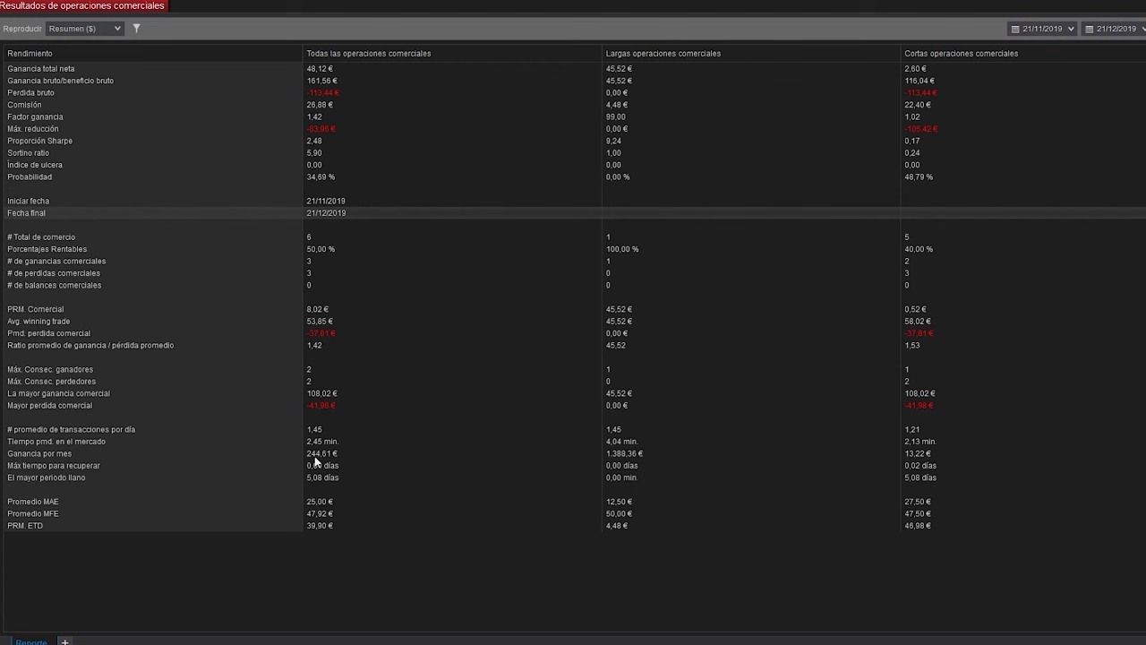
{"action": "left_click", "coordinate": [56, 234]}
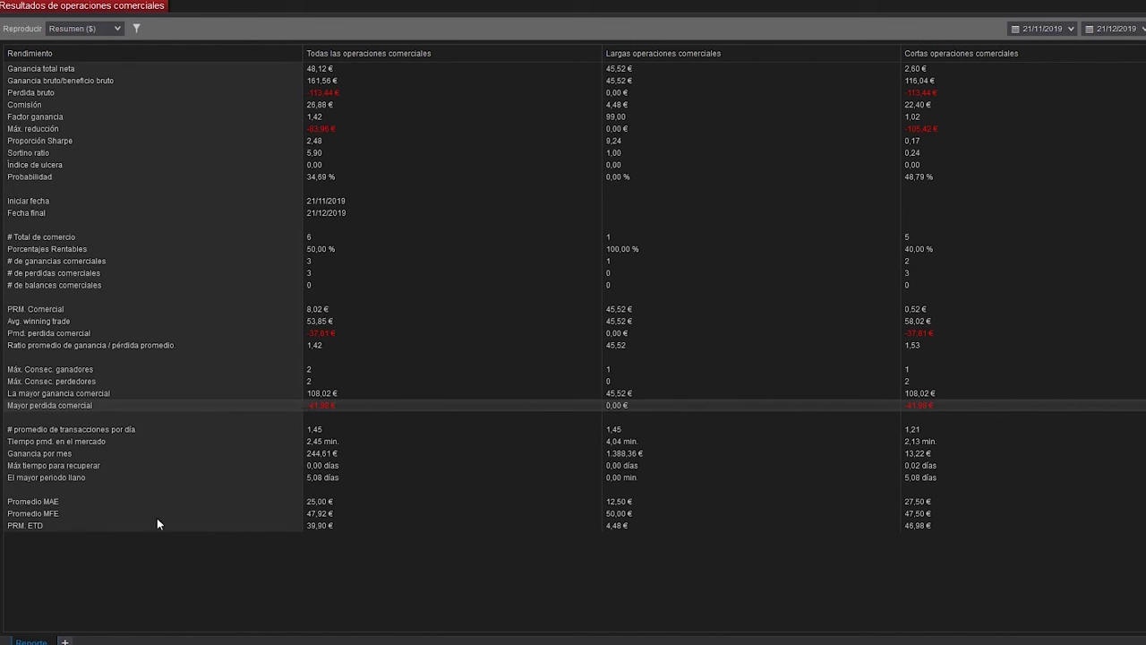
{"action": "left_click", "coordinate": [128, 430]}
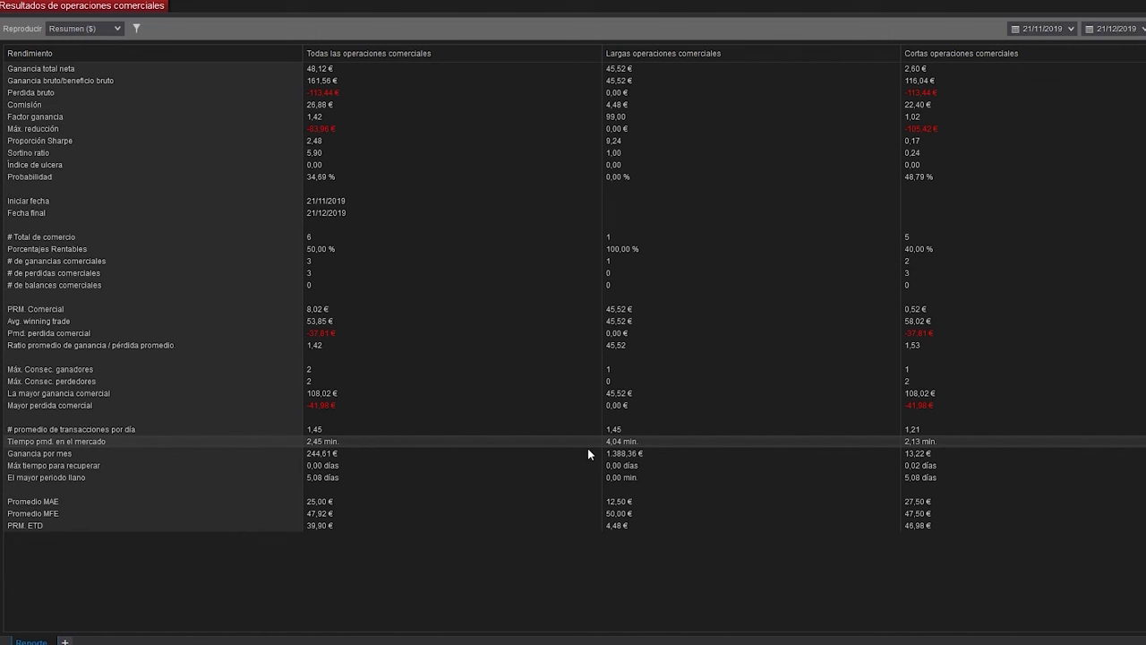
{"action": "left_click", "coordinate": [588, 477]}
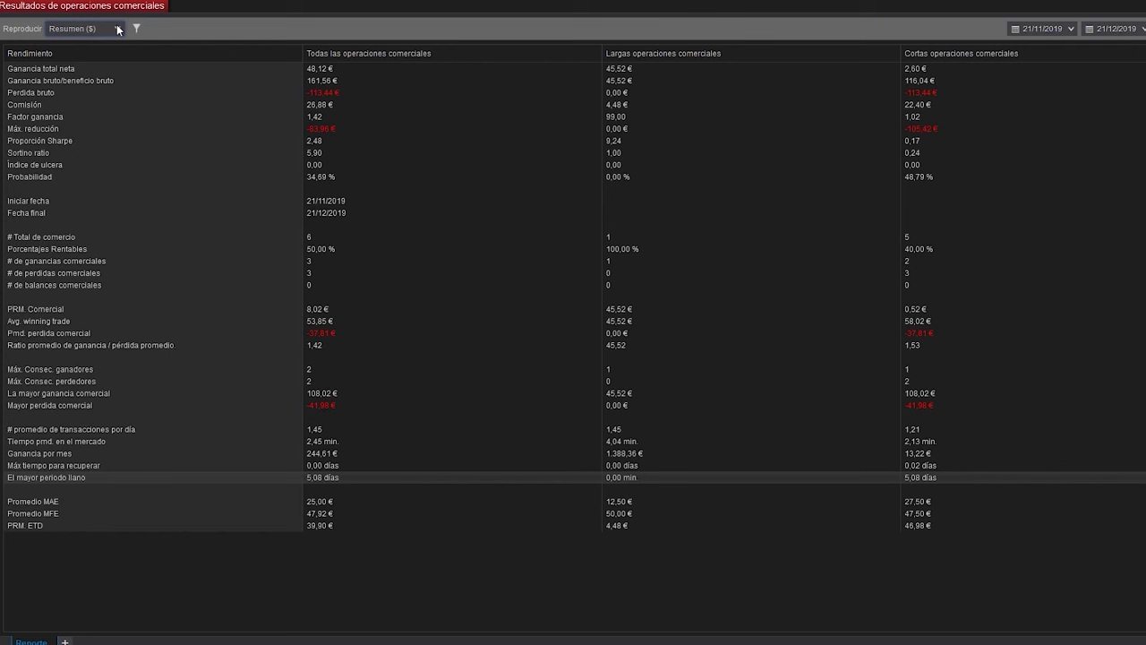
Switch the report to Análisis and review the Periodo, Largo/corto, G/P and Tiempo base options without changing them
{"action": "left_click", "coordinate": [101, 29]}
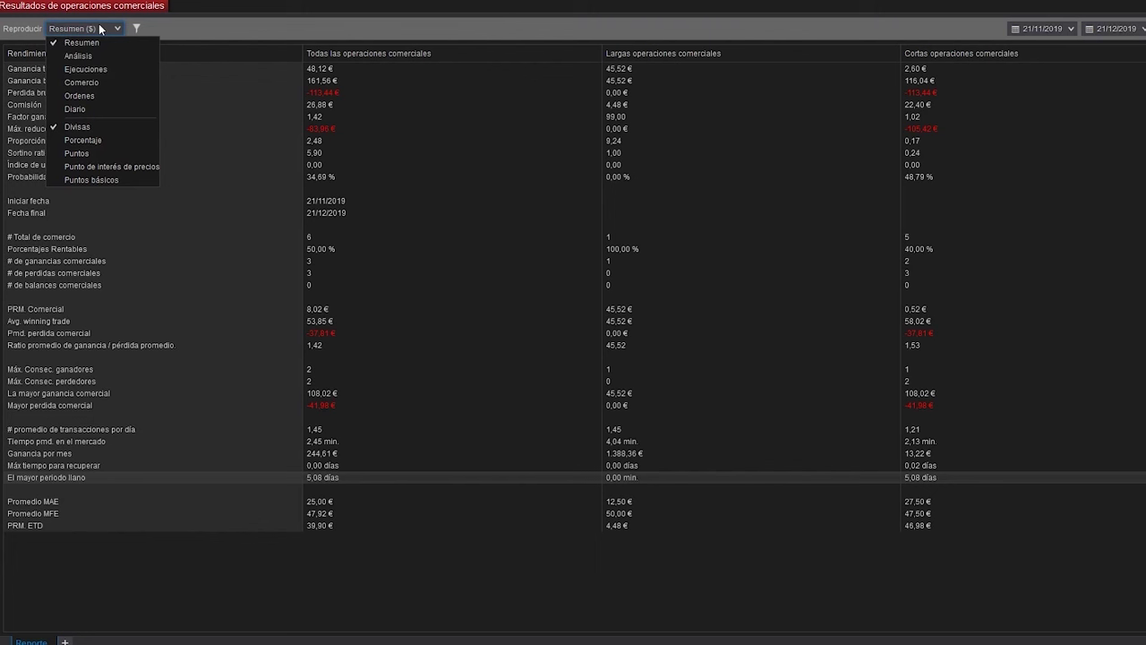
{"action": "left_click", "coordinate": [68, 59]}
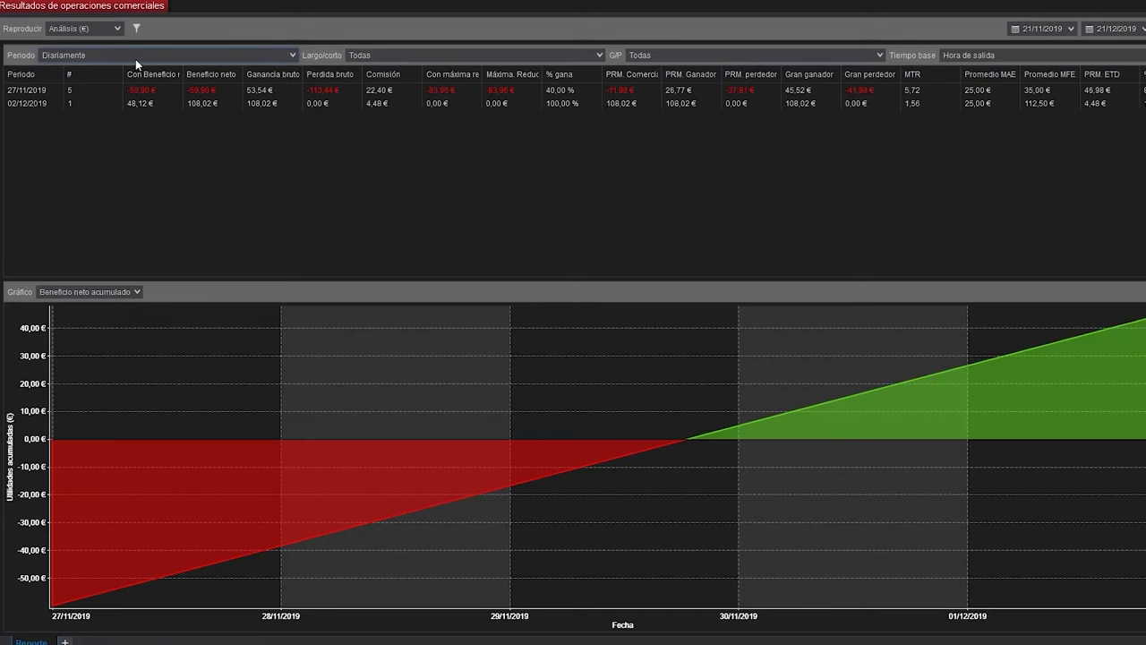
{"action": "left_click", "coordinate": [135, 58]}
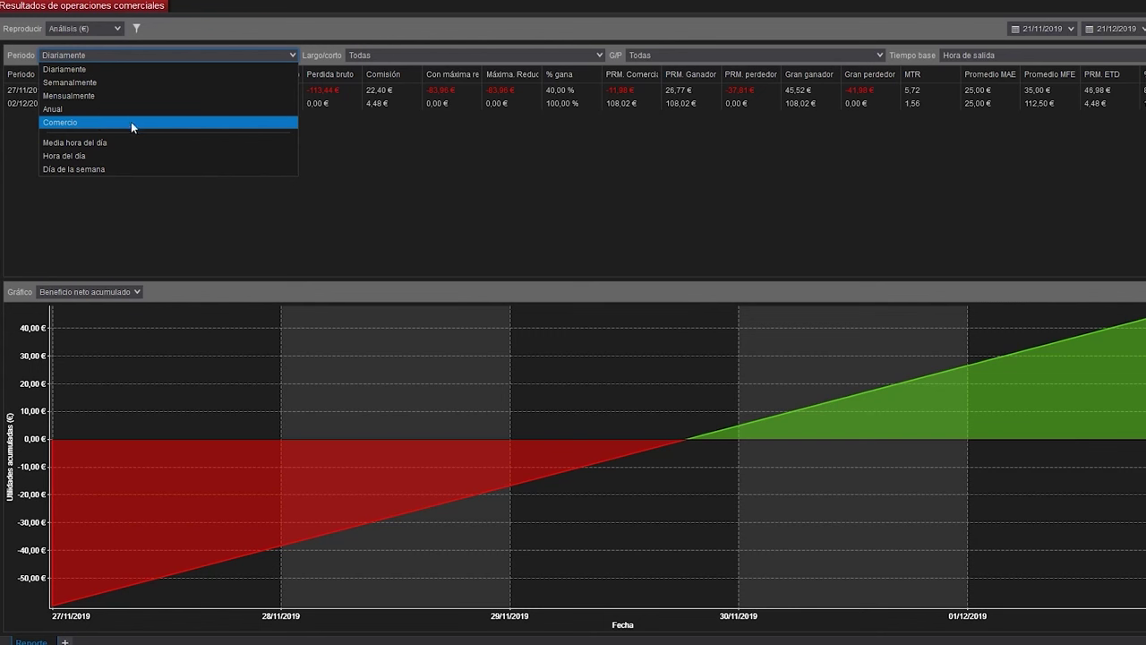
{"action": "left_click", "coordinate": [459, 164]}
{"action": "left_click", "coordinate": [402, 57]}
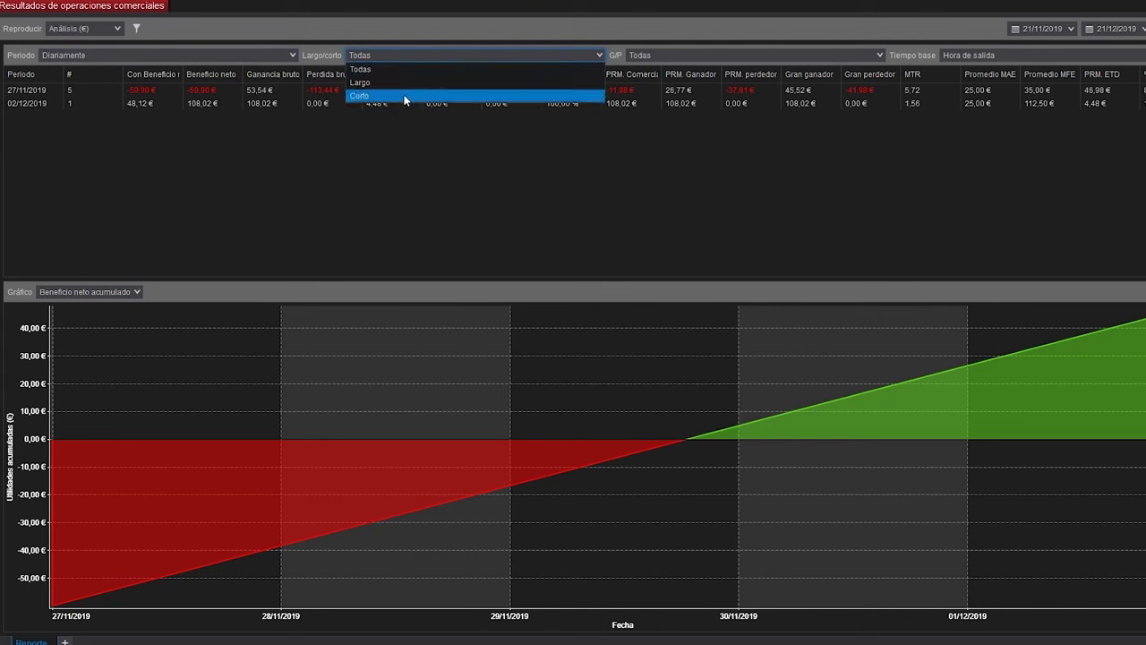
{"action": "left_click", "coordinate": [609, 179]}
{"action": "left_click", "coordinate": [658, 56]}
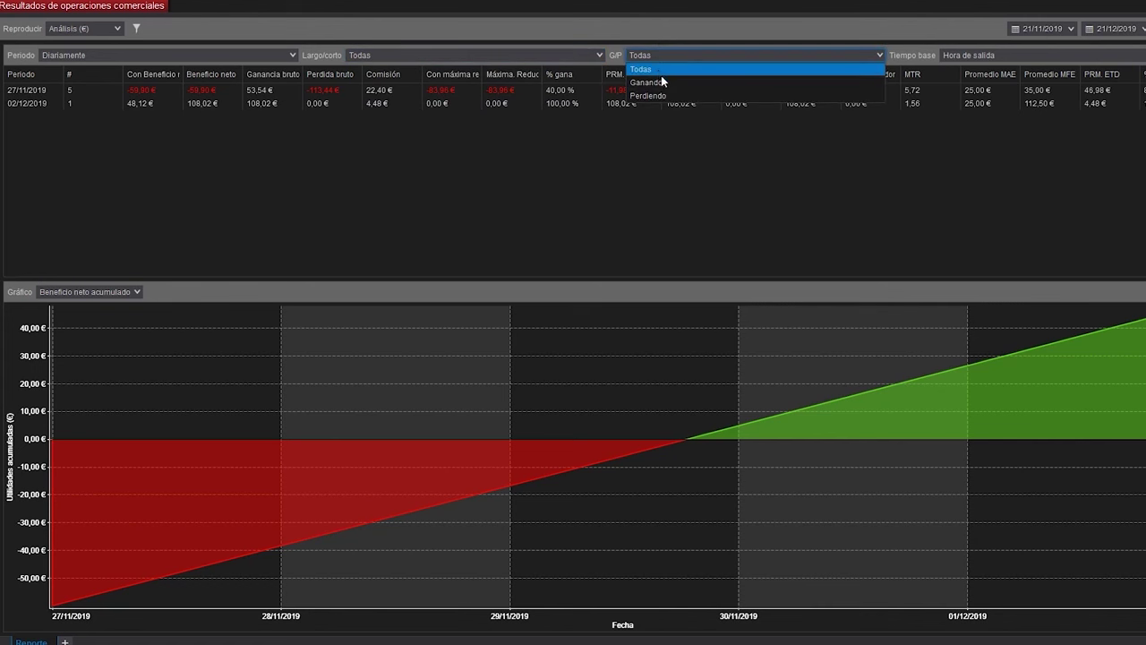
{"action": "left_click", "coordinate": [683, 128]}
{"action": "left_click", "coordinate": [1023, 51]}
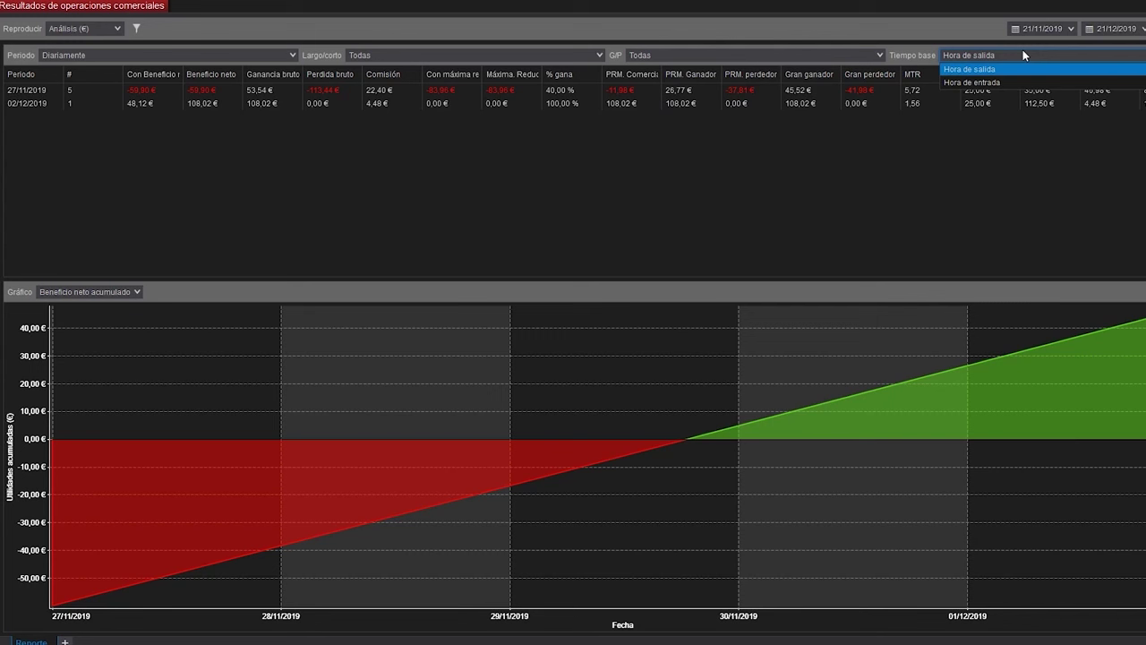
{"action": "left_click", "coordinate": [1023, 54]}
{"action": "left_click", "coordinate": [994, 56]}
{"action": "left_click", "coordinate": [994, 57]}
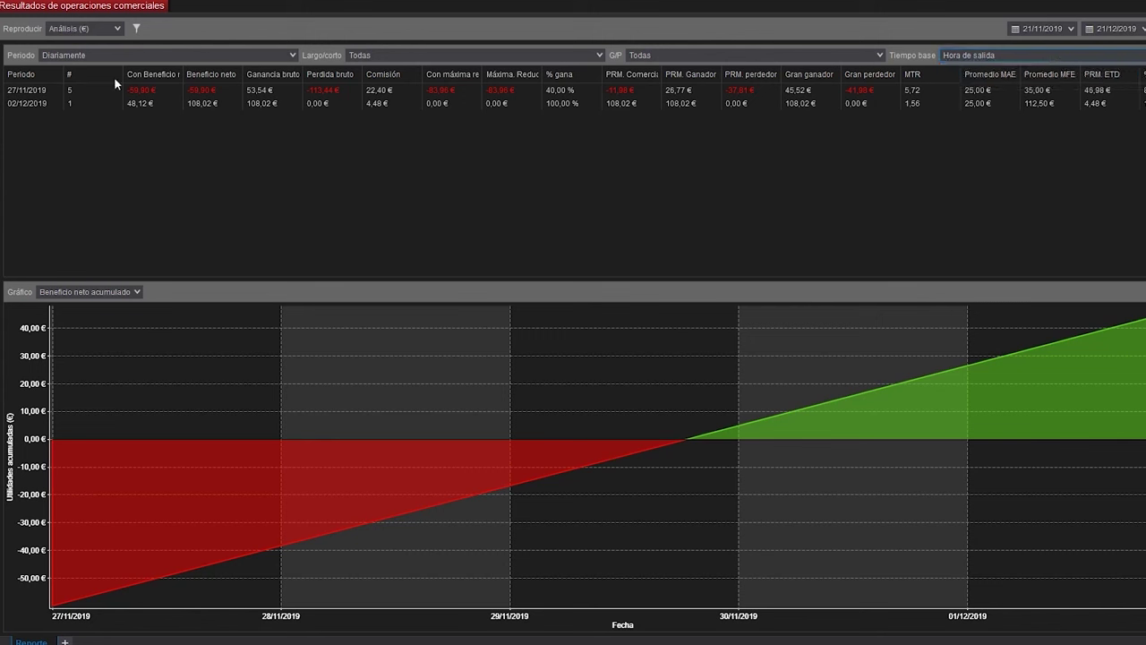
Examine the daily analysis rows for 27/11/2019 and 02/12/2019
{"action": "left_click", "coordinate": [33, 93]}
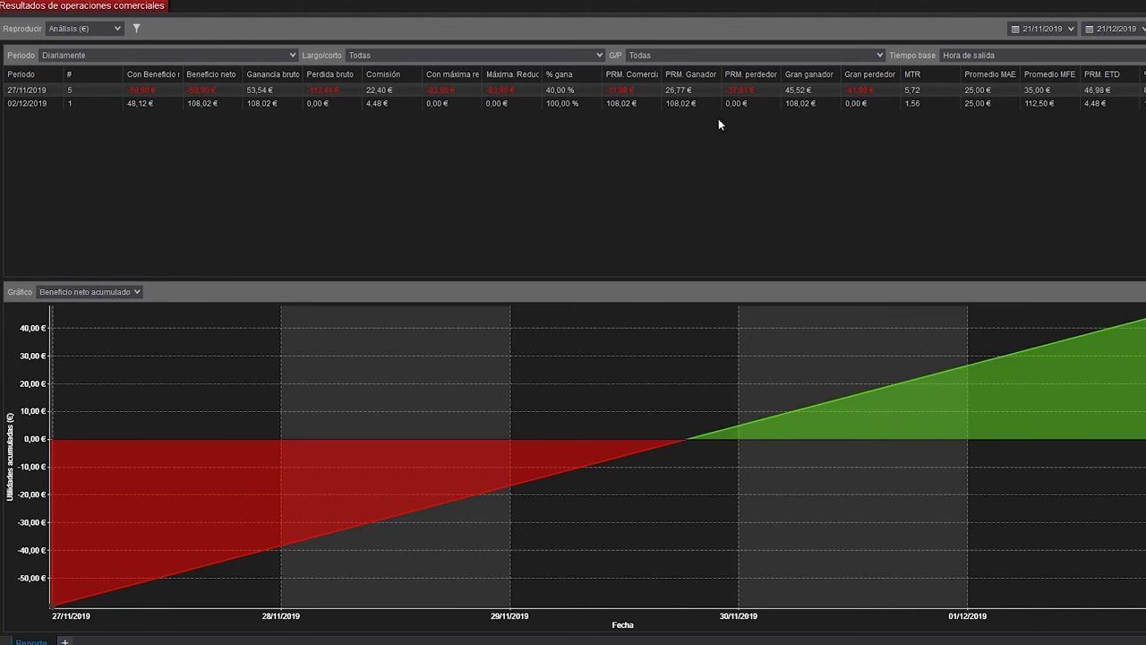
{"action": "left_click", "coordinate": [117, 29]}
{"action": "key", "text": "Escape"}
{"action": "left_click", "coordinate": [24, 105]}
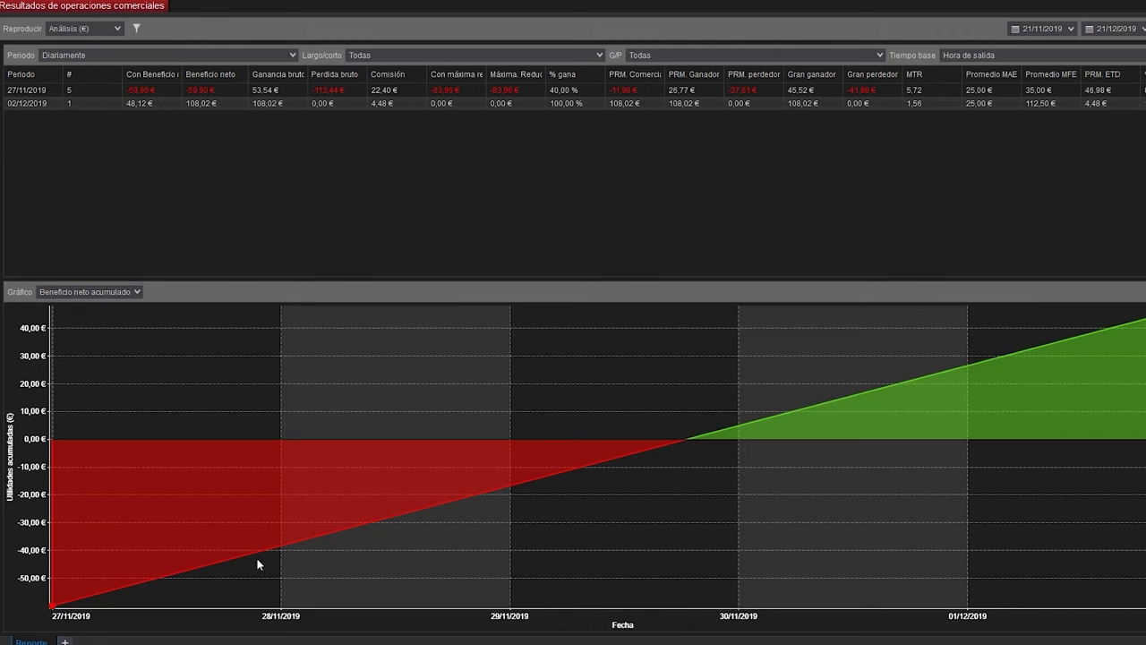
Graph Beneficio neto, inspect the bars for 27/11/2019 and 02/12/2019, and return the graph to Beneficio neto acumulado
{"action": "left_click", "coordinate": [90, 288]}
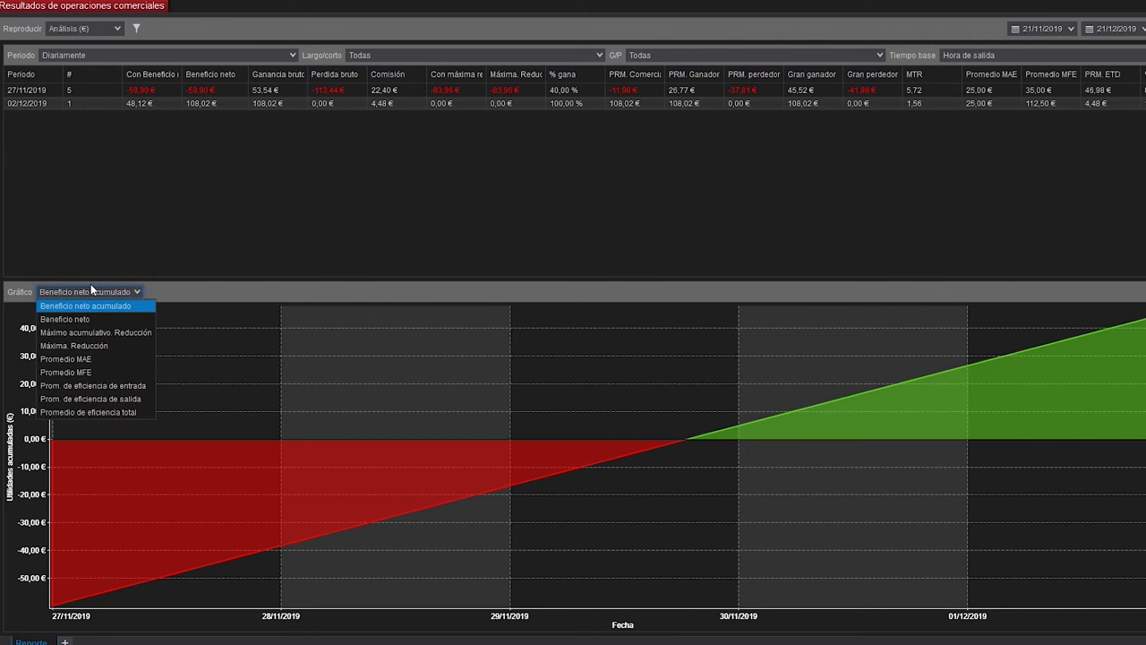
{"action": "left_click", "coordinate": [75, 317]}
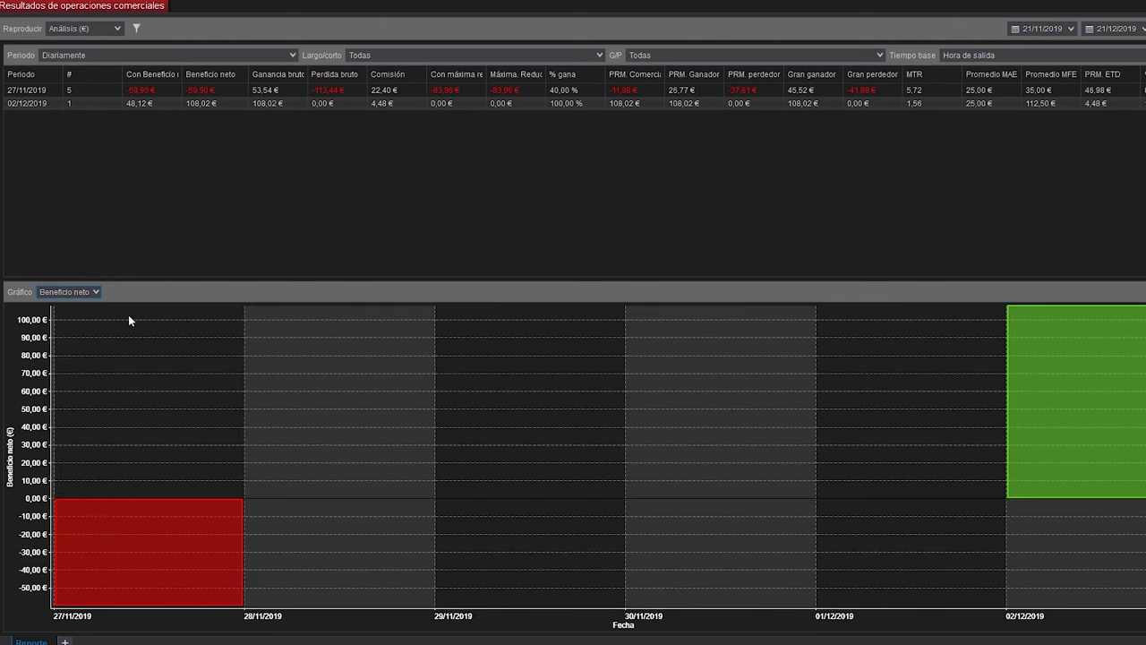
{"action": "left_click", "coordinate": [75, 593]}
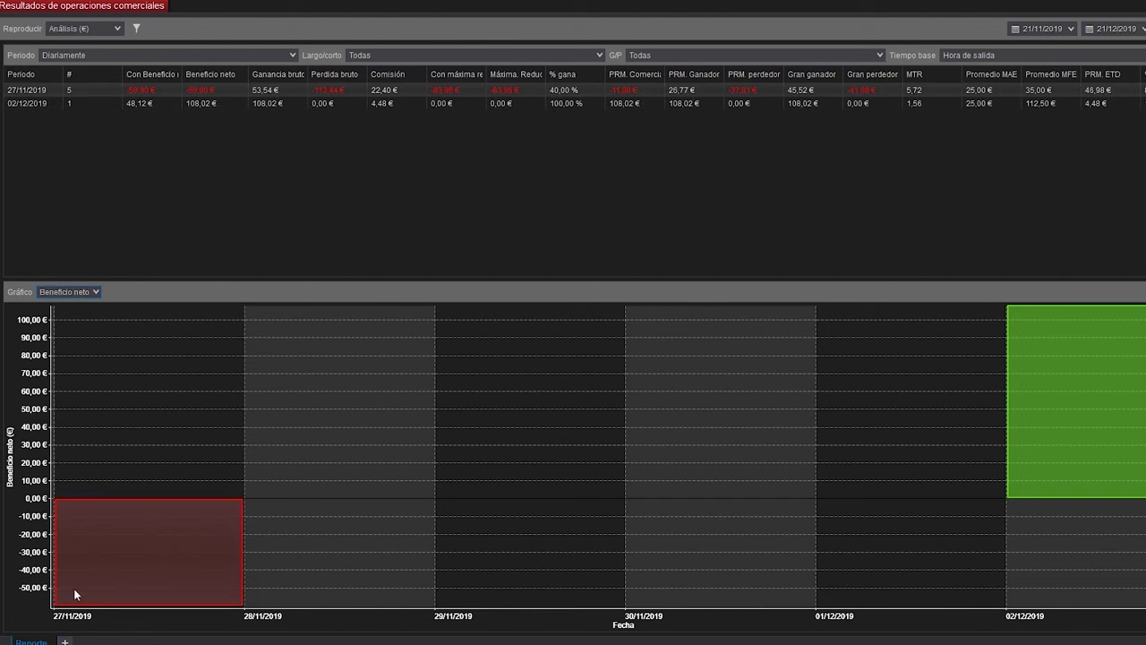
{"action": "left_click", "coordinate": [1096, 362]}
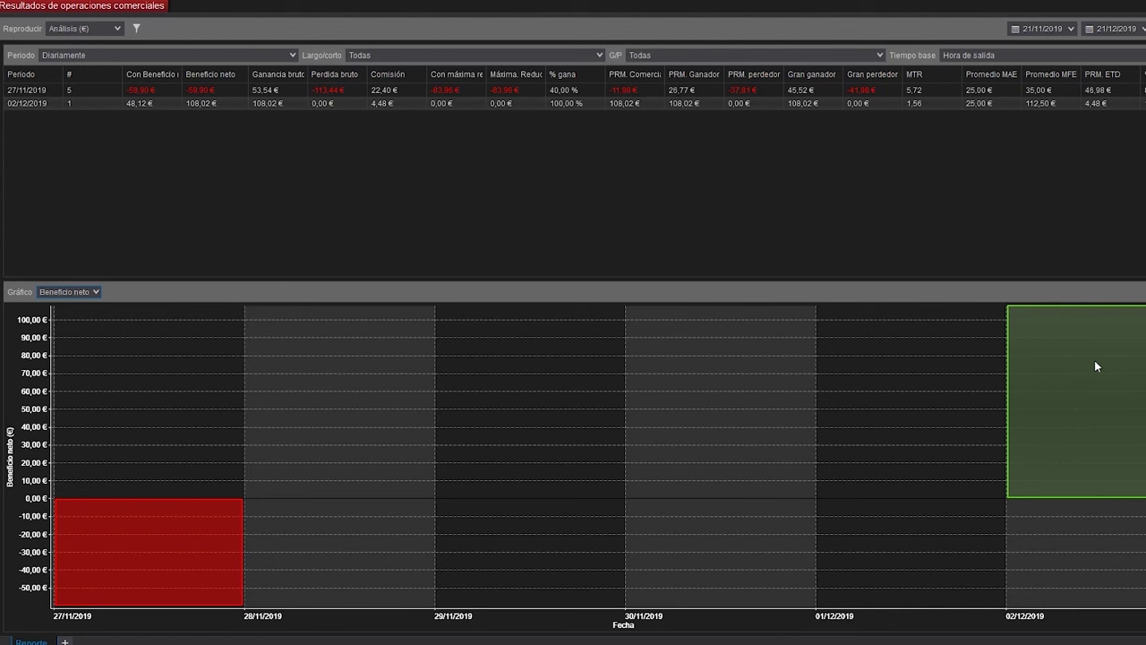
{"action": "left_click", "coordinate": [69, 292]}
{"action": "left_click", "coordinate": [90, 398]}
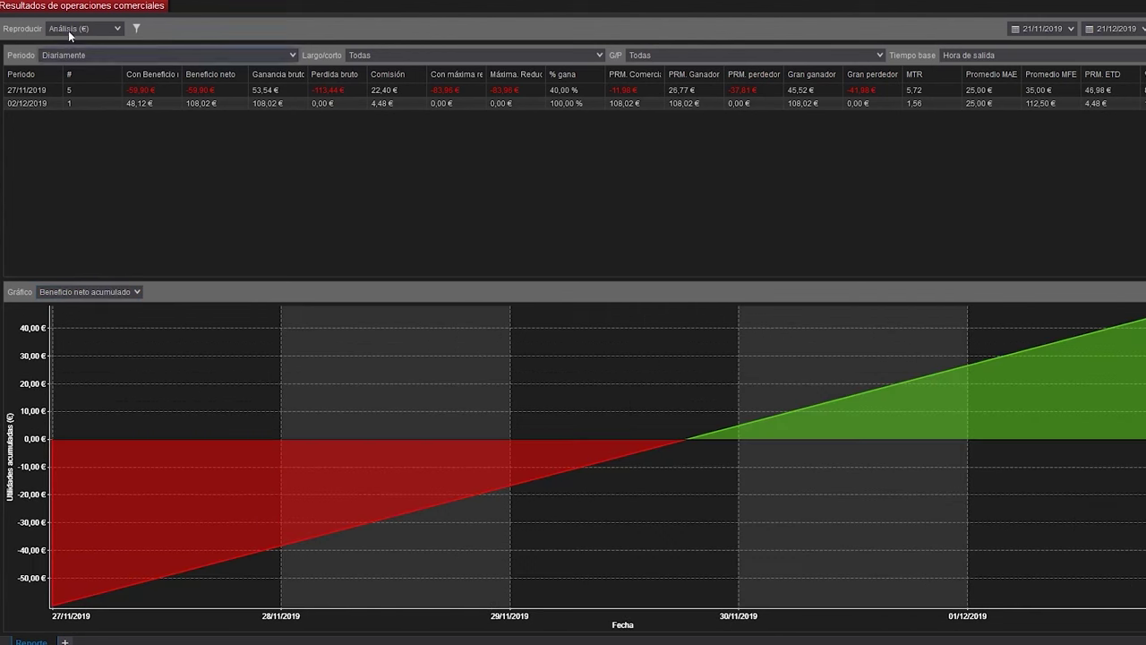
Set the analysis period to Comercio, widen the Periodo column to show full times, and select the first trade
{"action": "left_click", "coordinate": [67, 55]}
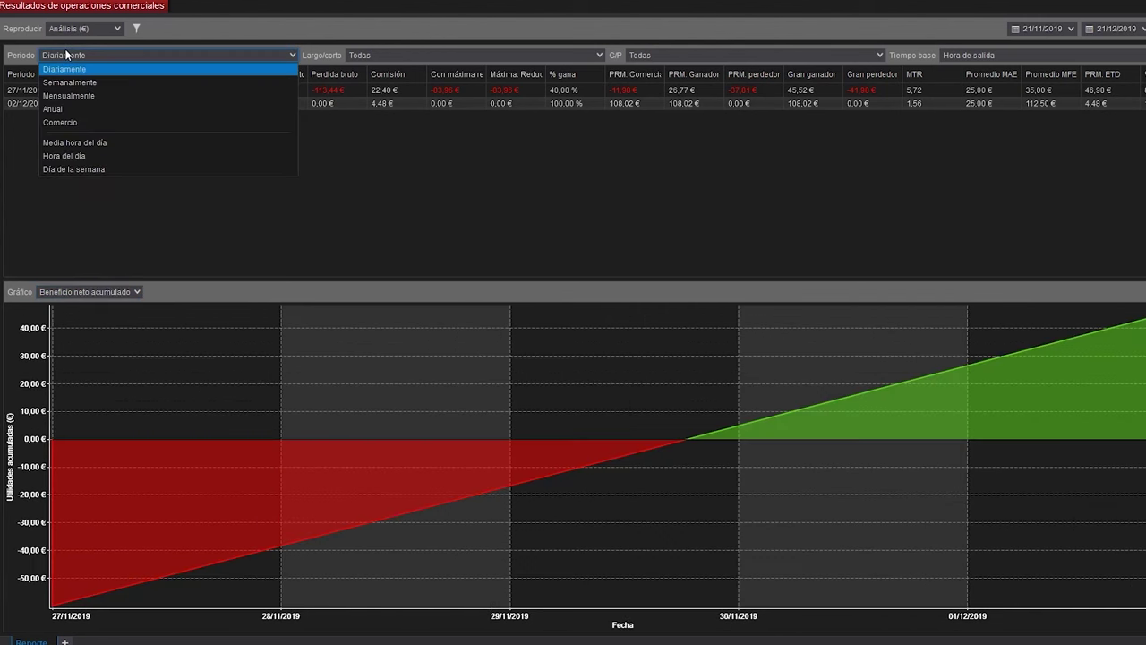
{"action": "left_click", "coordinate": [57, 123]}
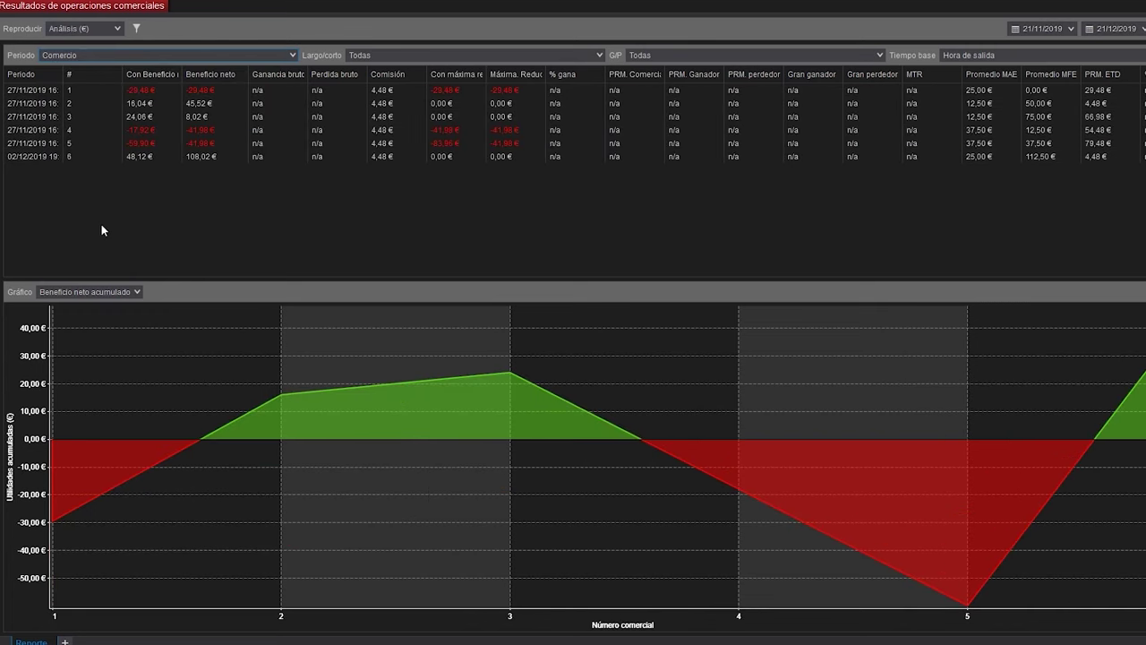
{"action": "left_click", "coordinate": [26, 91]}
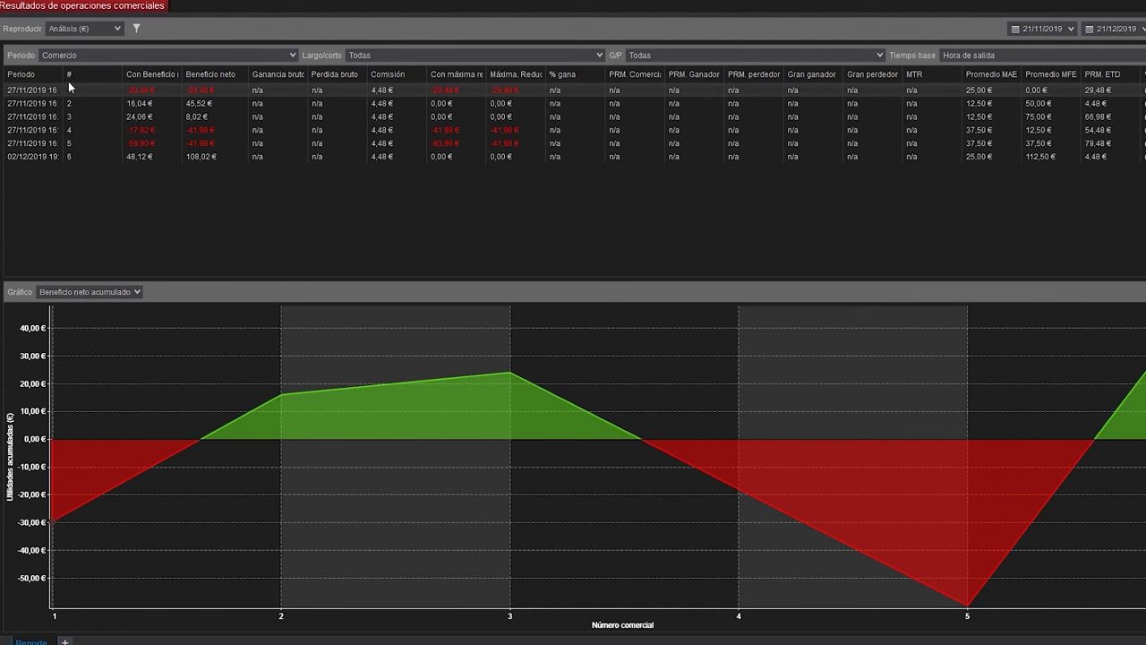
{"action": "left_click_drag", "start_coordinate": [63, 75], "coordinate": [87, 75]}
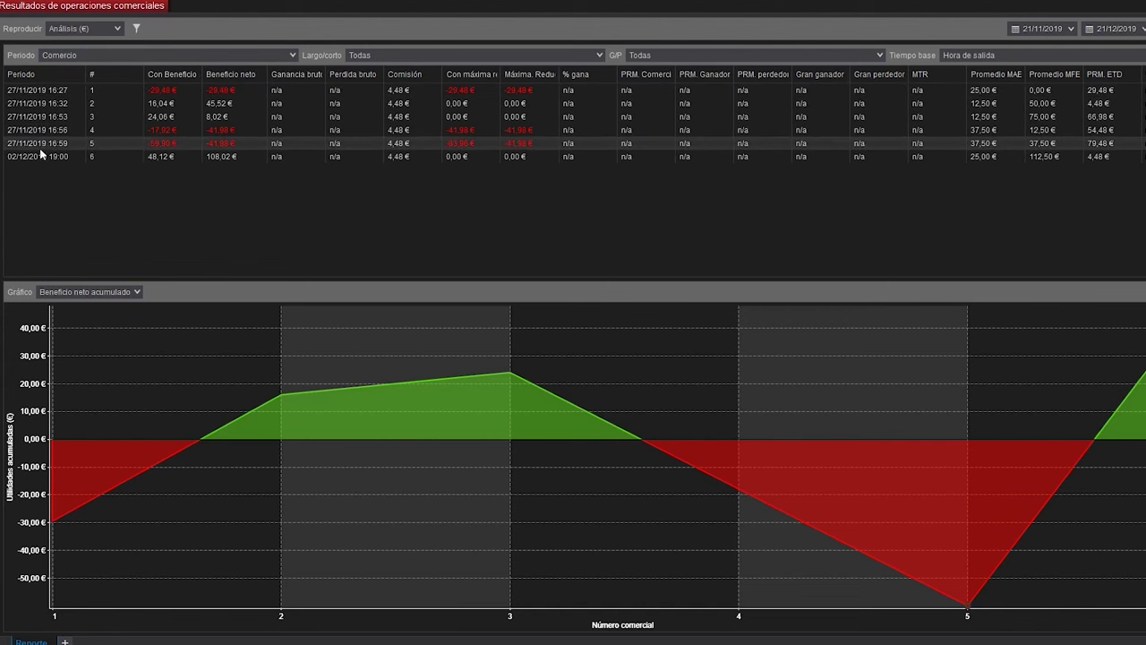
{"action": "left_click", "coordinate": [52, 89]}
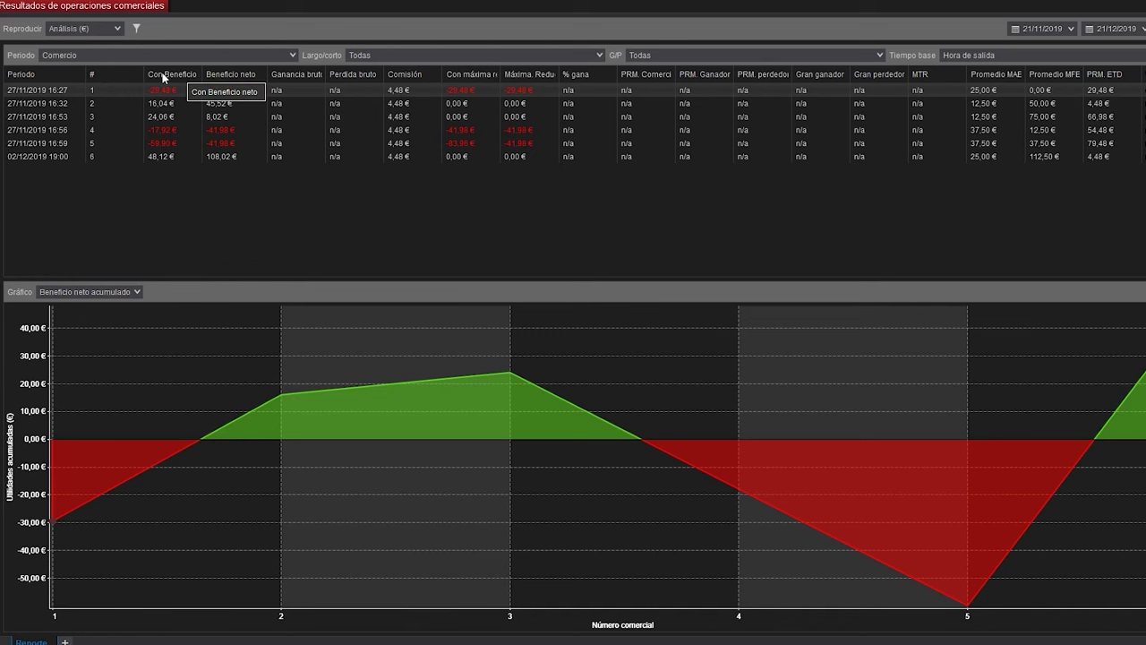
Examine the net profit and cumulative profit of trades 2 to 6 one by one in the analysis table
{"action": "left_click", "coordinate": [226, 105]}
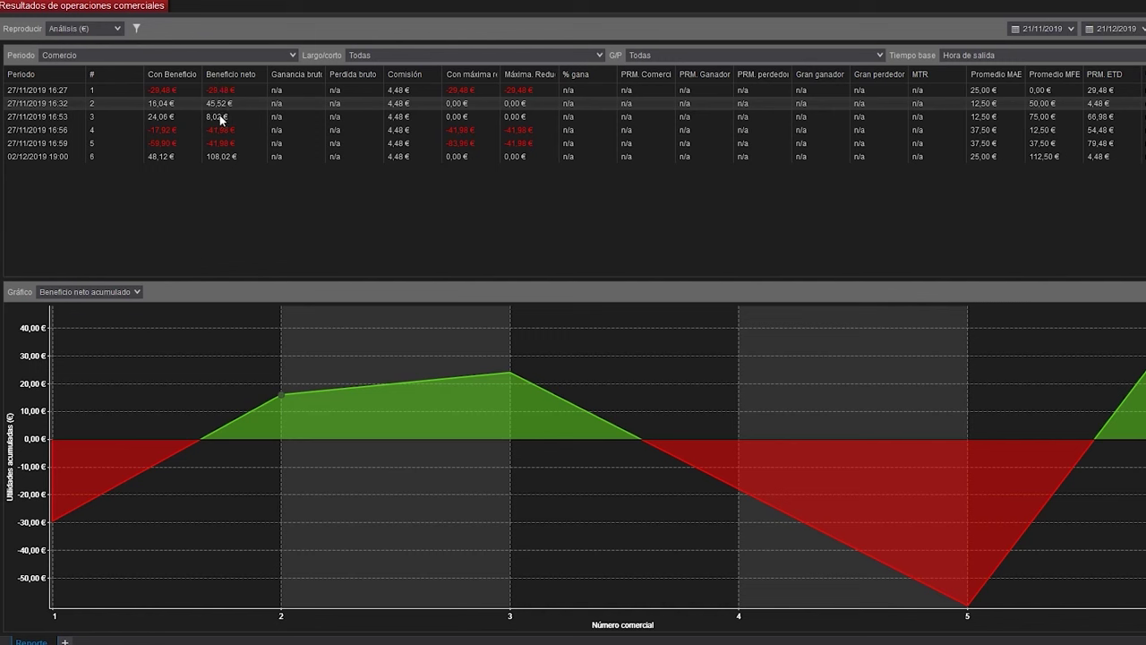
{"action": "left_click", "coordinate": [219, 114]}
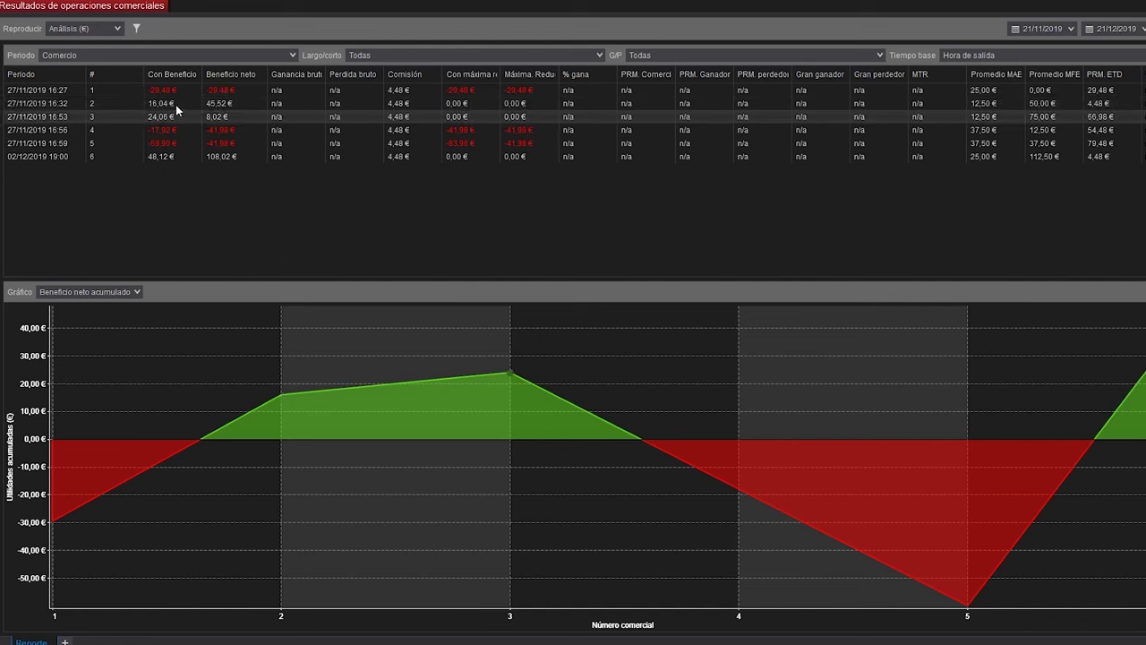
{"action": "left_click", "coordinate": [220, 132]}
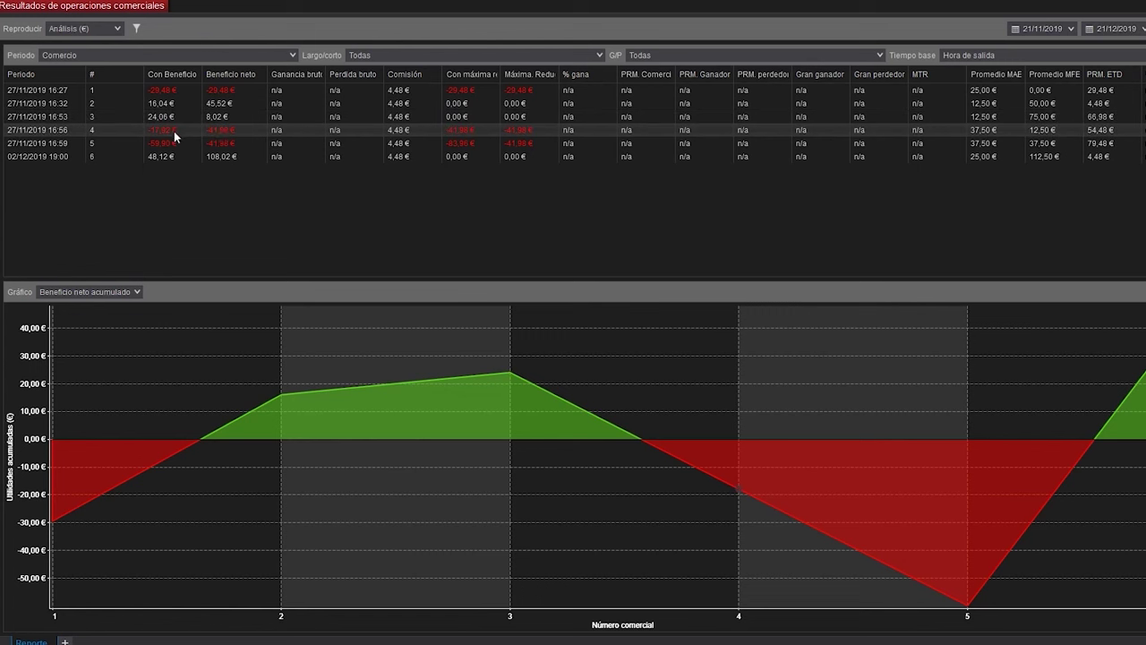
{"action": "left_click", "coordinate": [218, 146]}
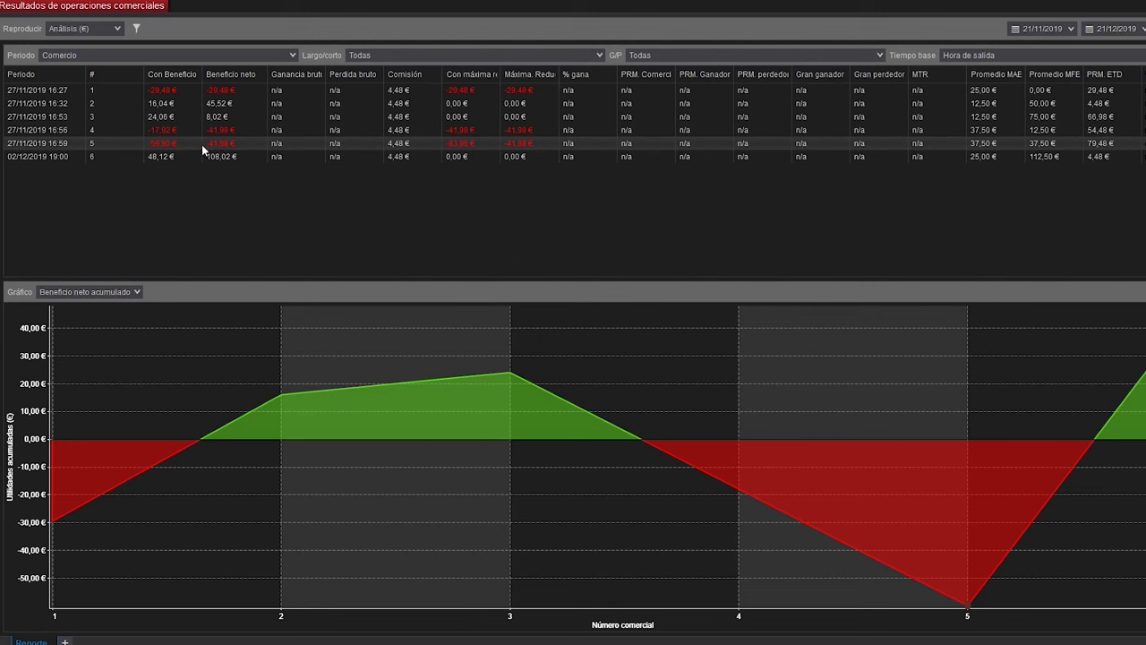
{"action": "left_click", "coordinate": [170, 130]}
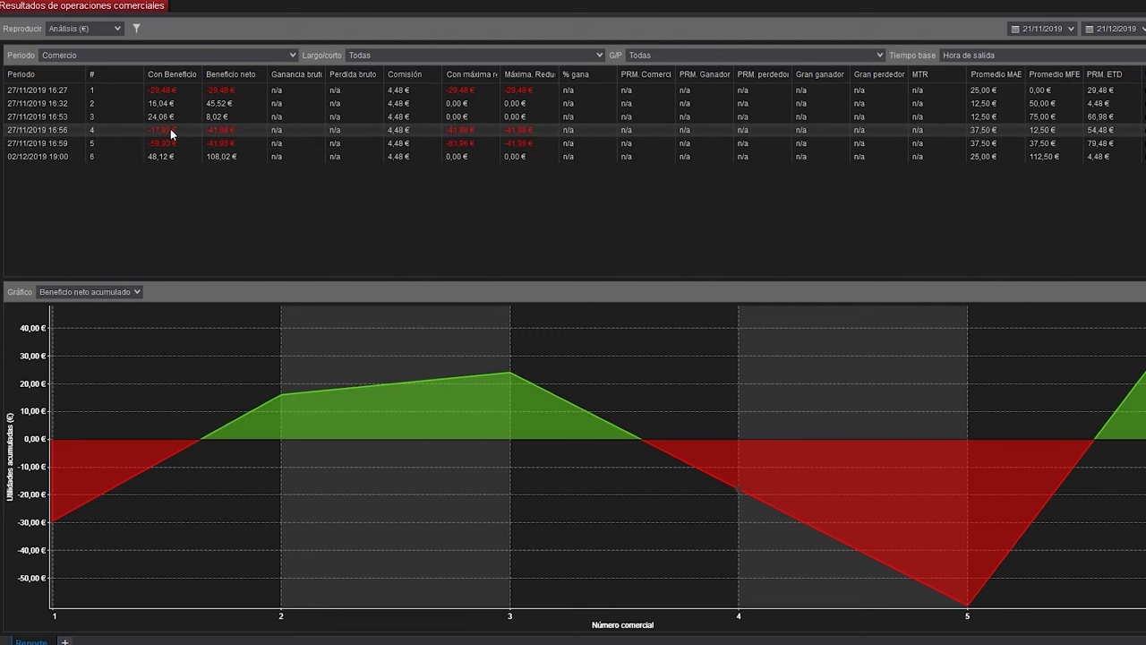
{"action": "left_click", "coordinate": [220, 146]}
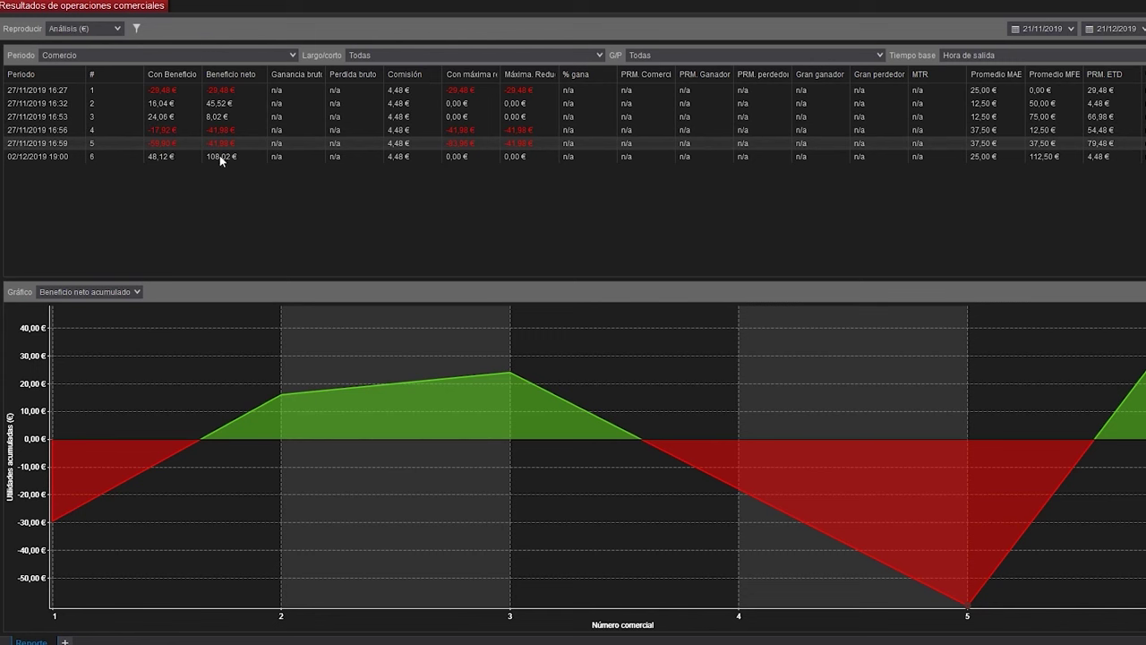
{"action": "left_click", "coordinate": [221, 158]}
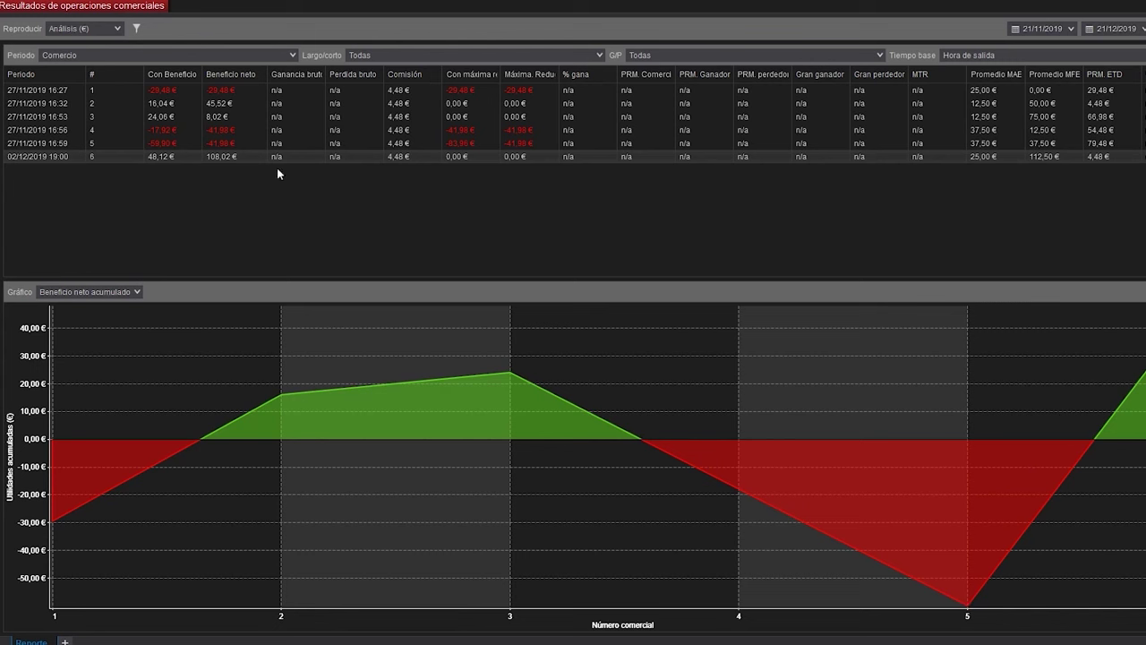
Graph Beneficio neto per trade, compare its bars with the table, and return the graph to Beneficio neto acumulado
{"action": "left_click", "coordinate": [136, 292]}
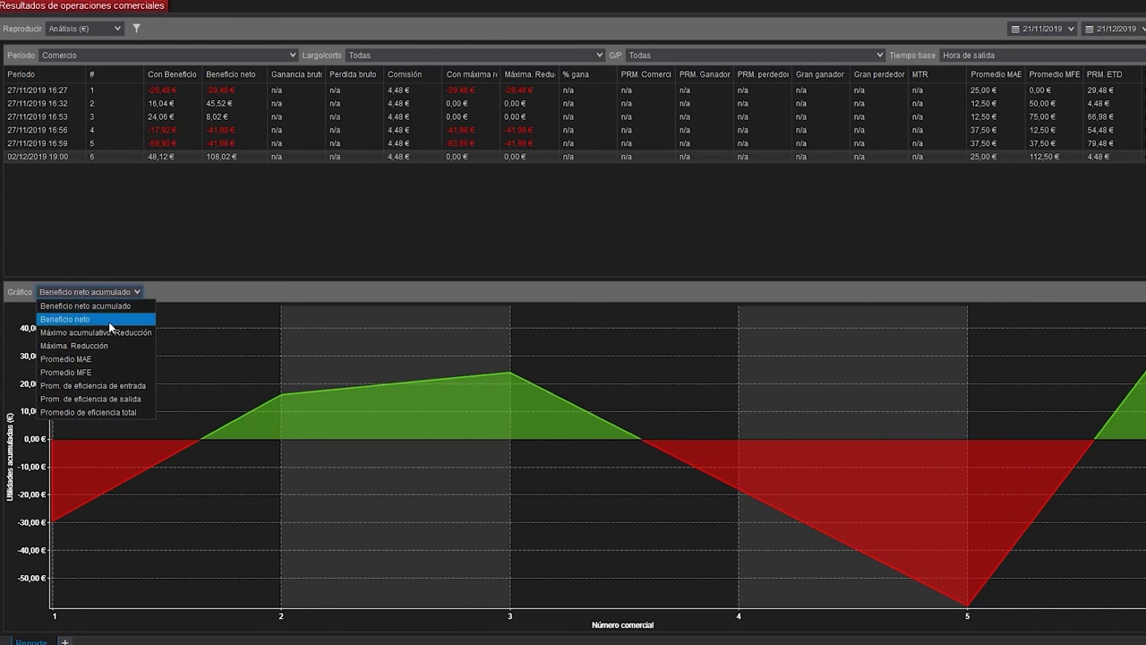
{"action": "left_click", "coordinate": [108, 322]}
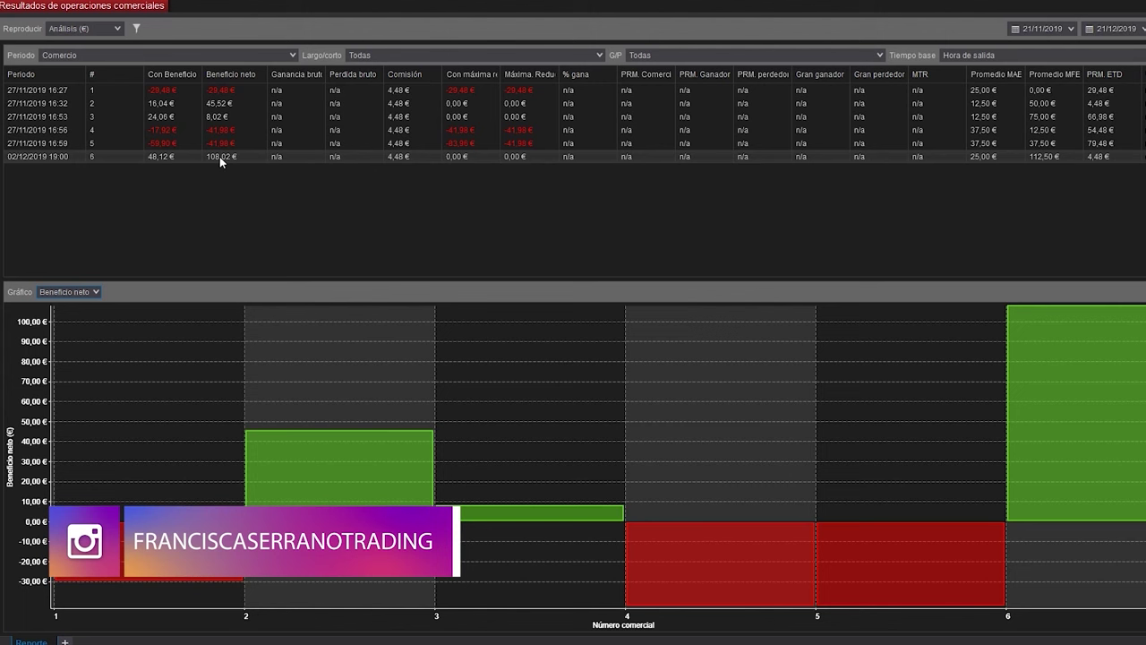
{"action": "left_click", "coordinate": [97, 293]}
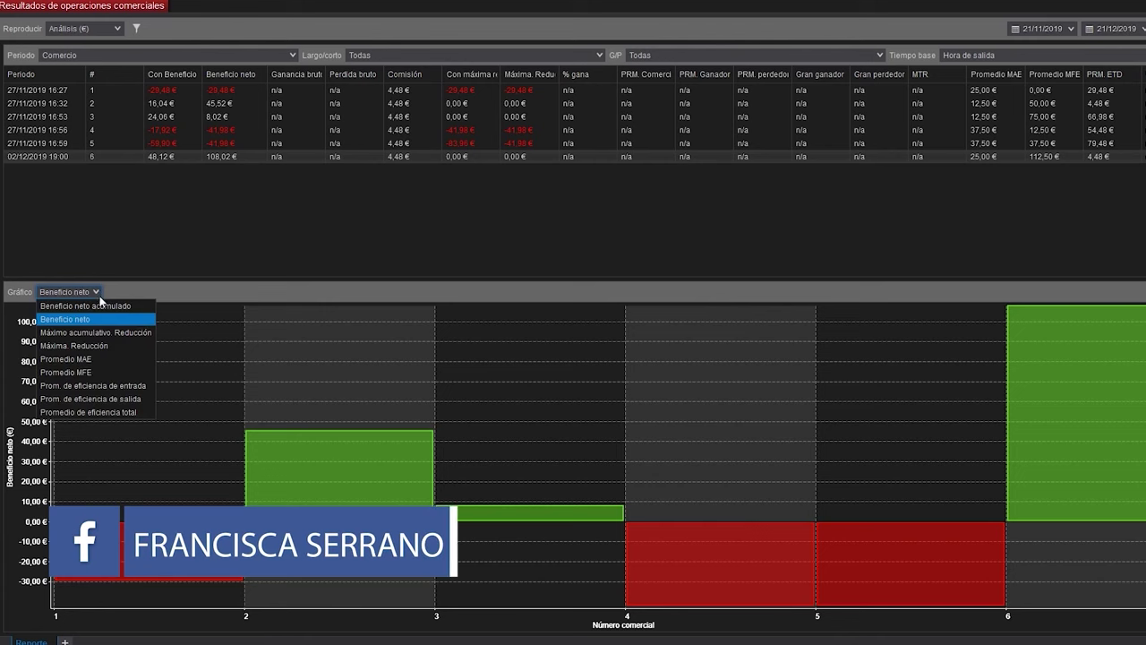
{"action": "left_click", "coordinate": [101, 306]}
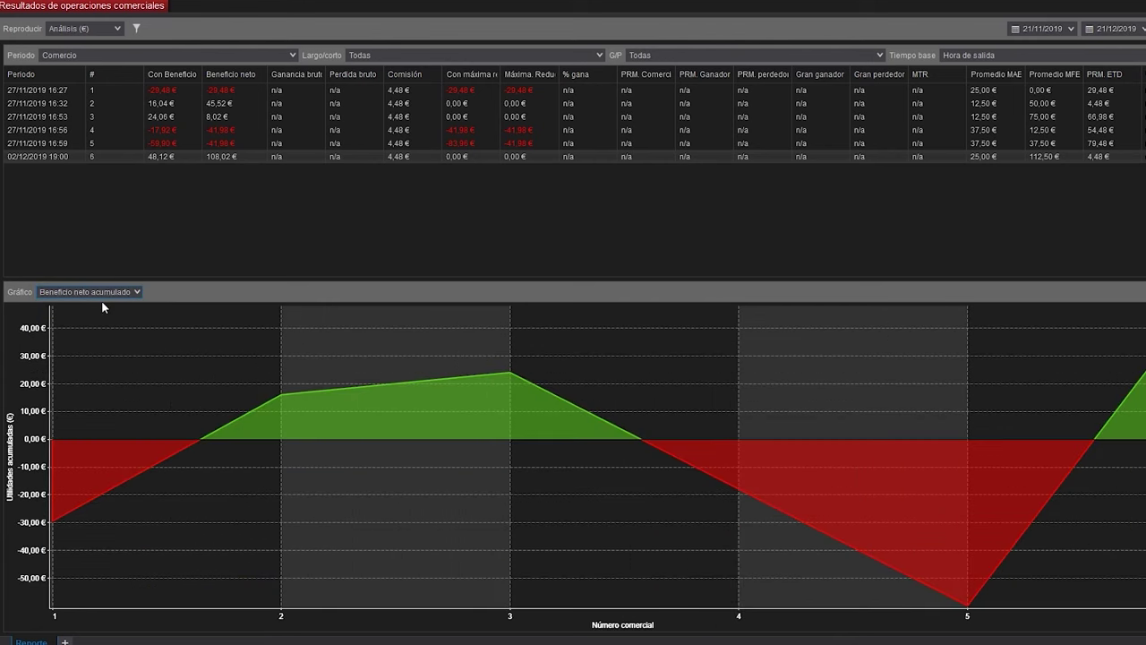
Switch the report to Ejecuciones and examine the executions' prices, entry/exit types, positions and commissions
{"action": "left_click", "coordinate": [90, 29]}
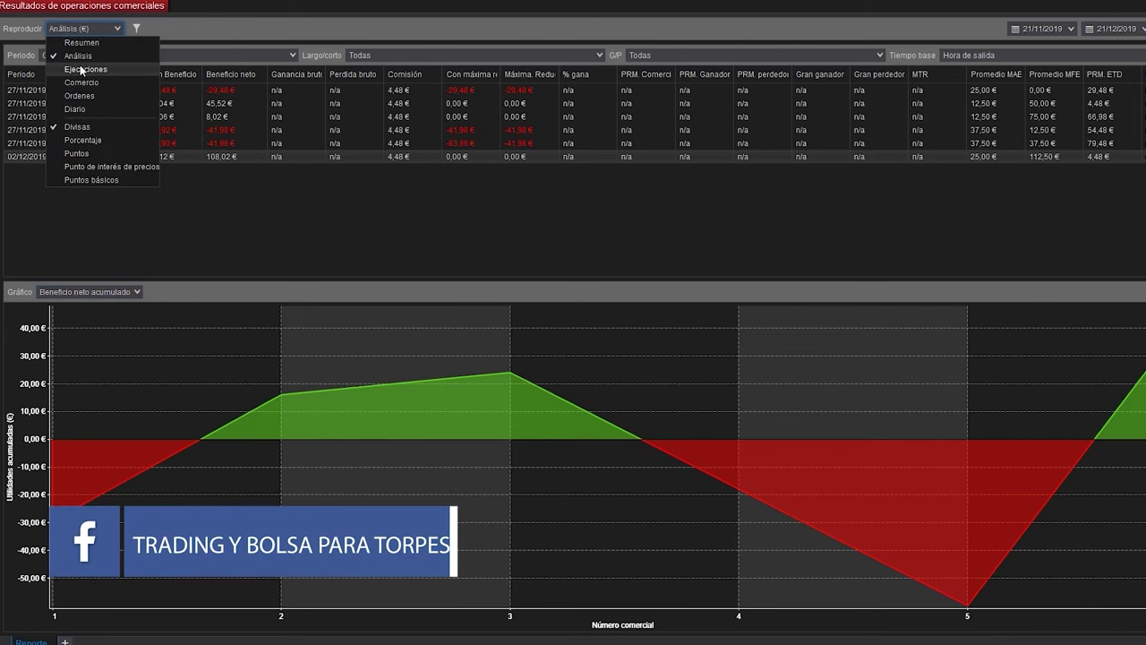
{"action": "left_click", "coordinate": [82, 70]}
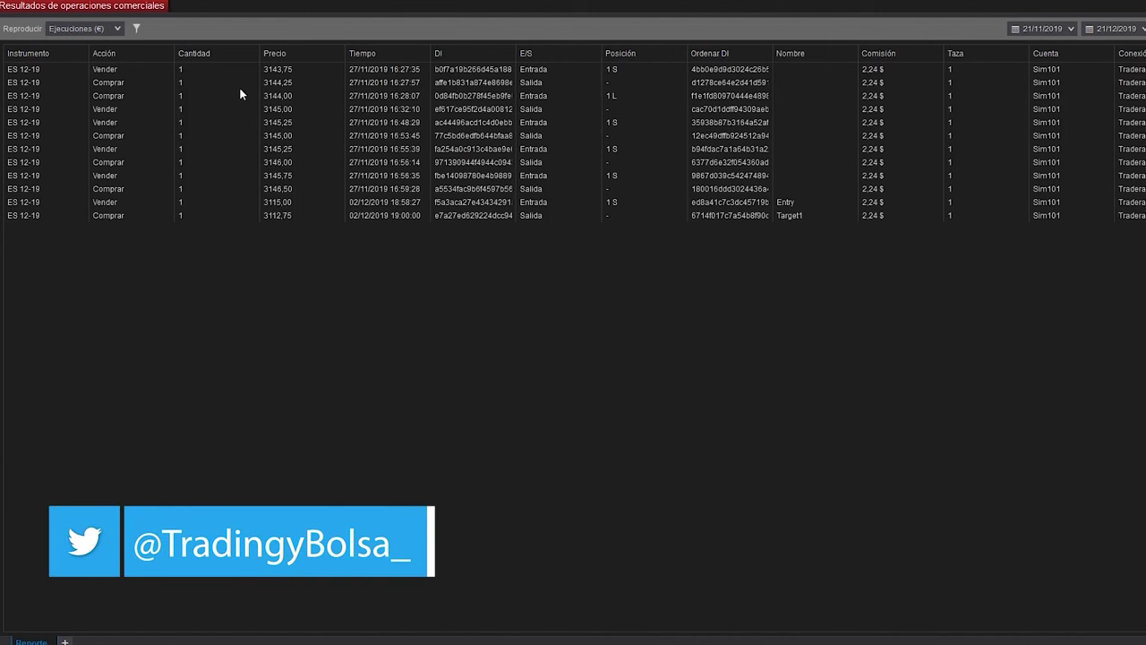
{"action": "left_click", "coordinate": [269, 70]}
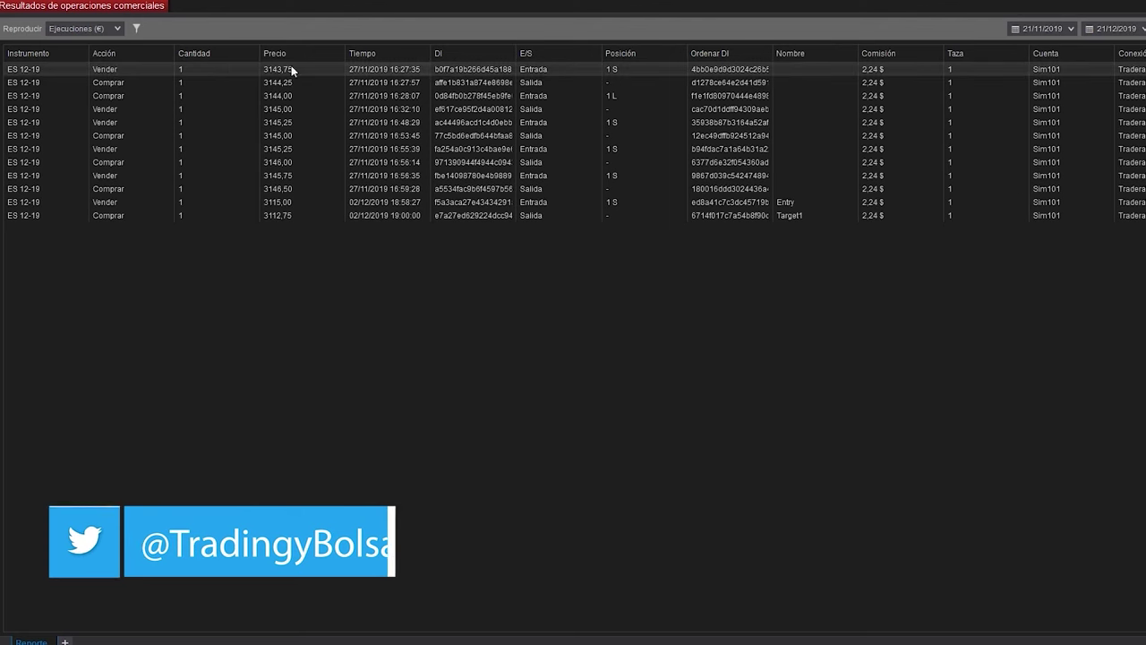
{"action": "left_click", "coordinate": [576, 83]}
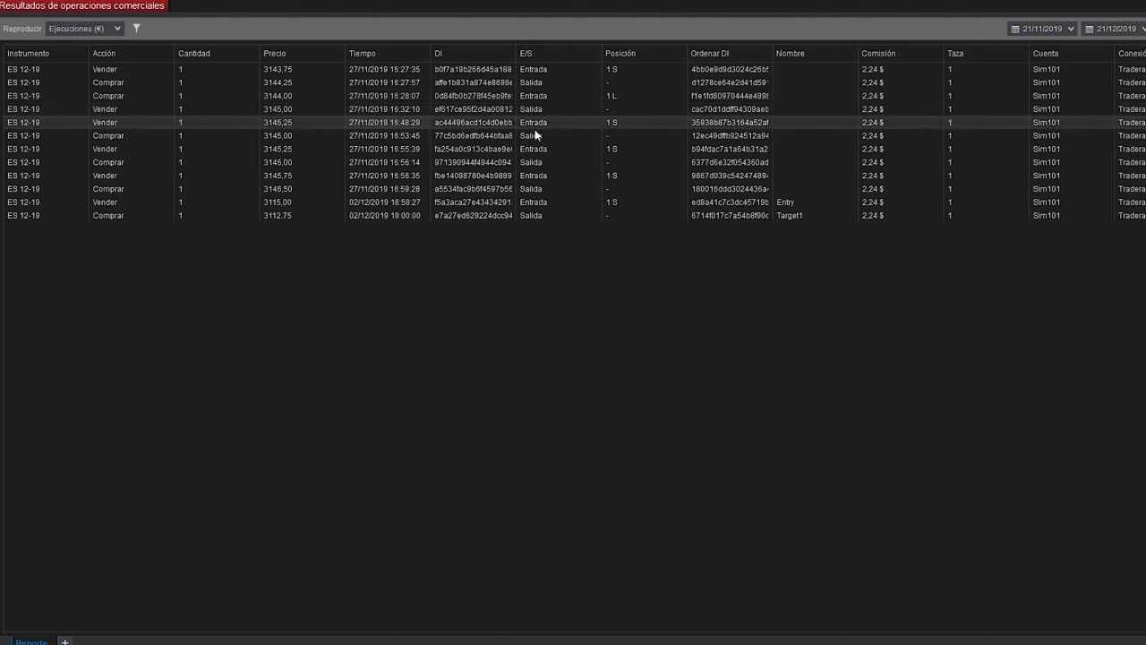
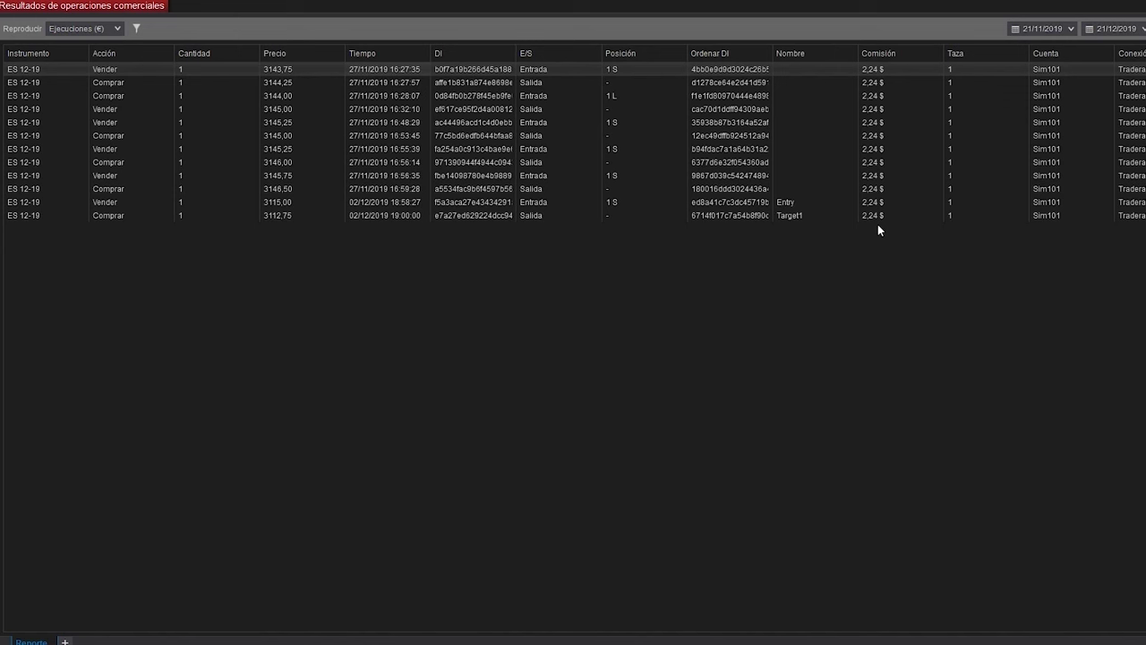
{"action": "left_click", "coordinate": [877, 83]}
{"action": "key", "text": "Up"}
{"action": "left_click", "coordinate": [624, 82]}
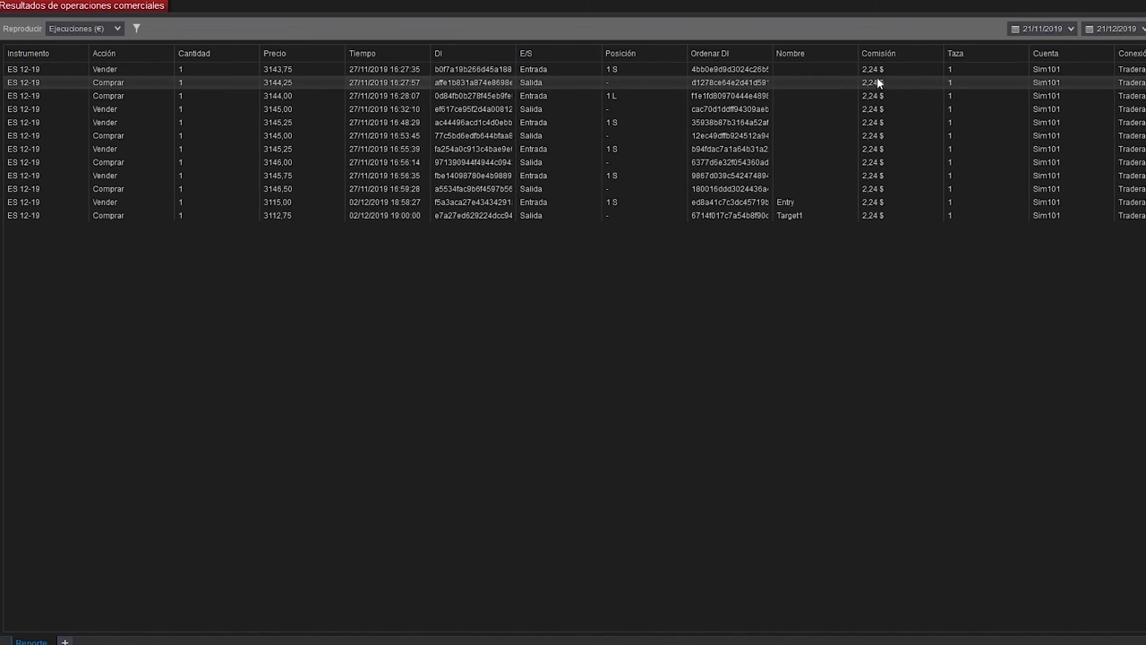
Review the individual trades in the Comercio report and the order list in the Ordenes report
{"action": "left_click", "coordinate": [105, 30]}
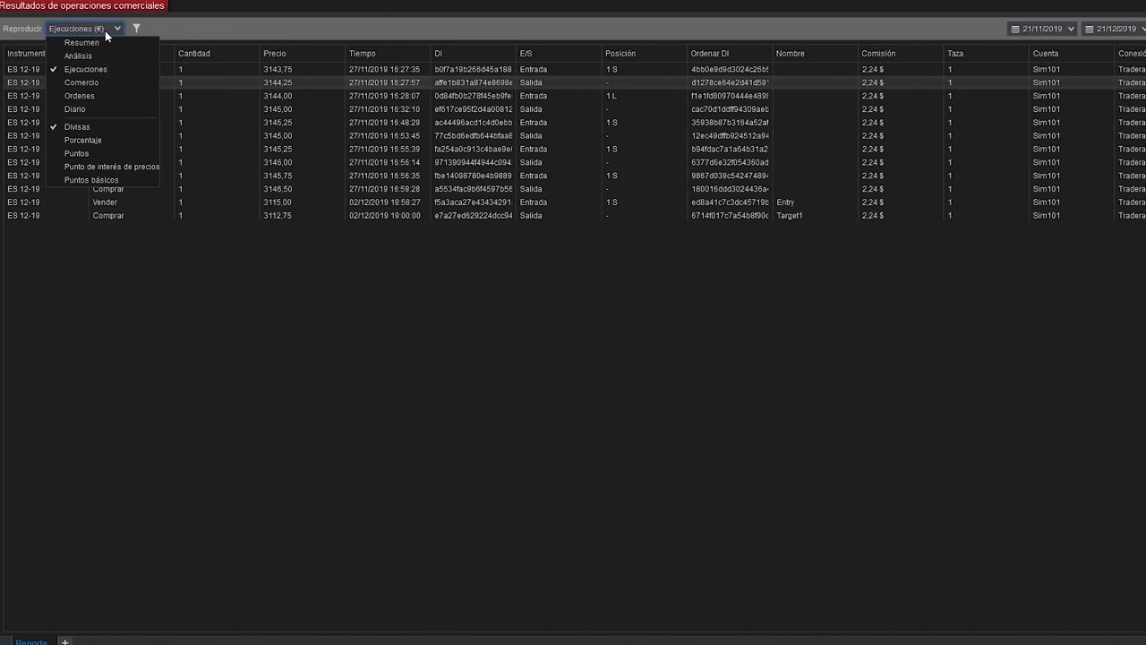
{"action": "left_click", "coordinate": [89, 83]}
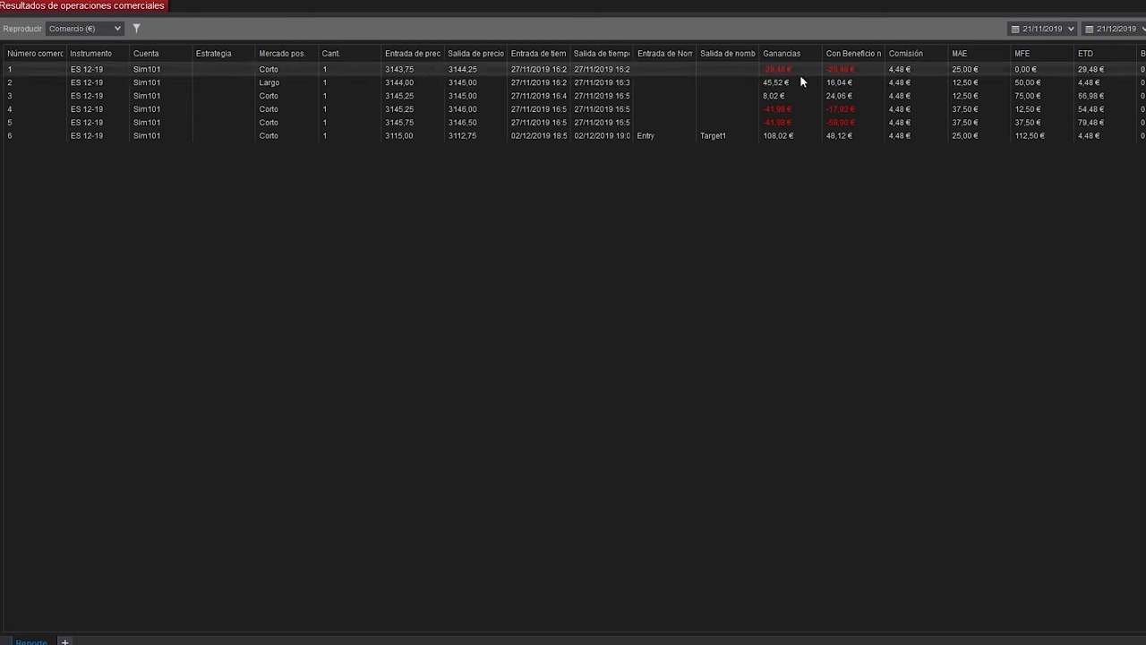
{"action": "left_click", "coordinate": [85, 28]}
{"action": "left_click", "coordinate": [90, 95]}
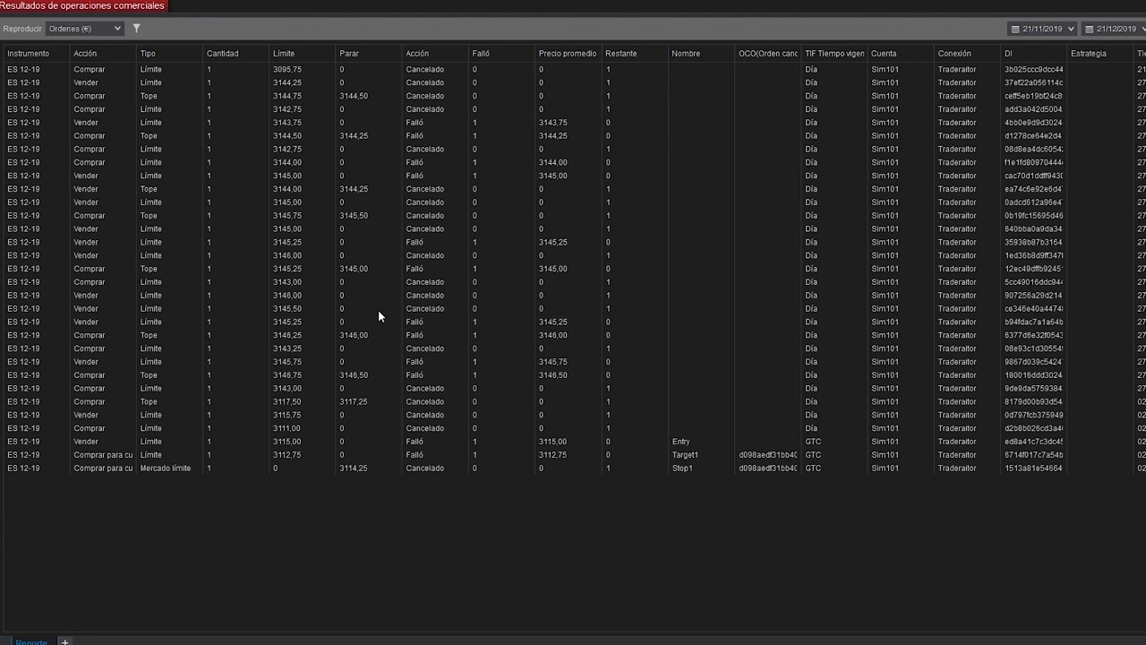
Open the Diario report, write the note "Hoy he entrado en compra" and set its date to 20/12/2019
{"action": "left_click", "coordinate": [85, 28]}
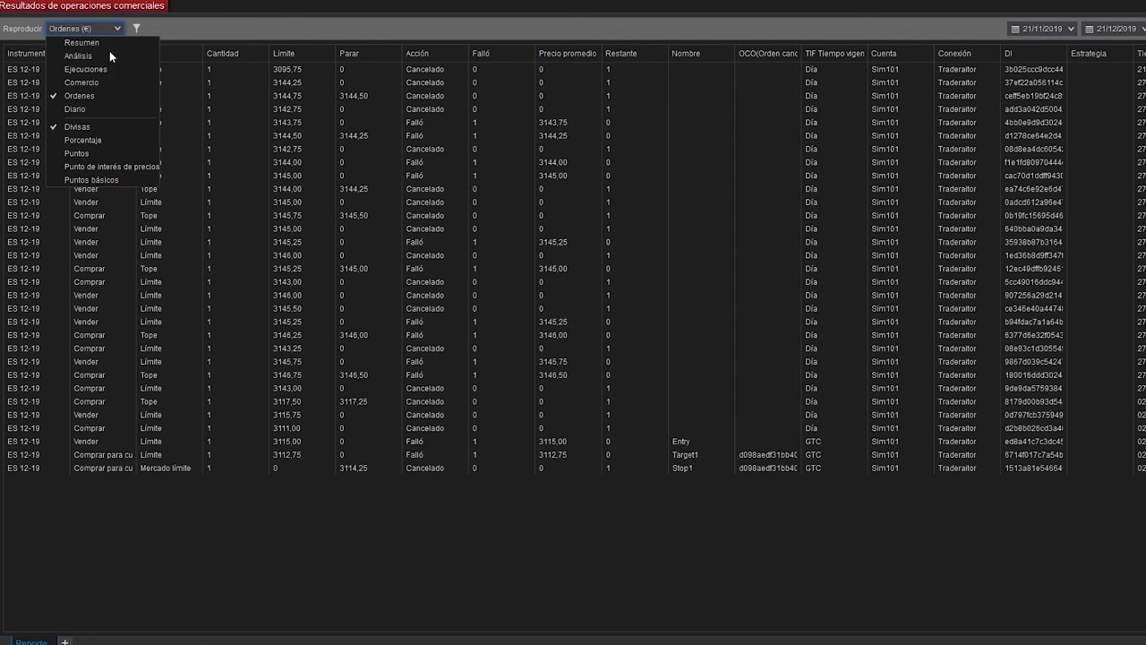
{"action": "left_click", "coordinate": [75, 109]}
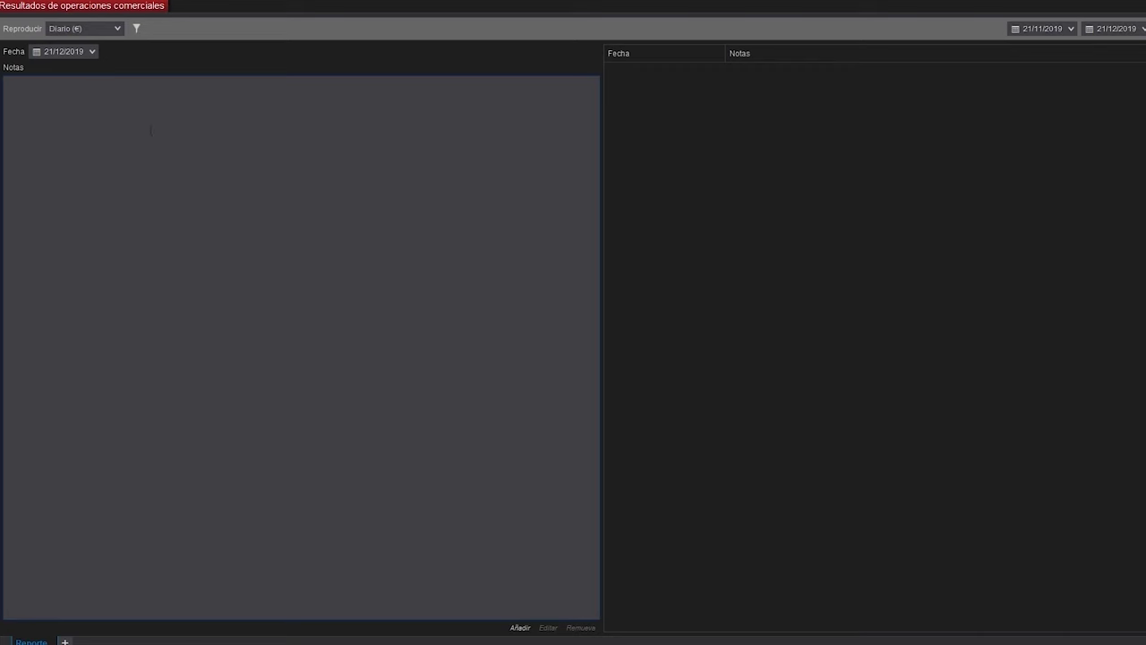
{"action": "left_click", "coordinate": [128, 101]}
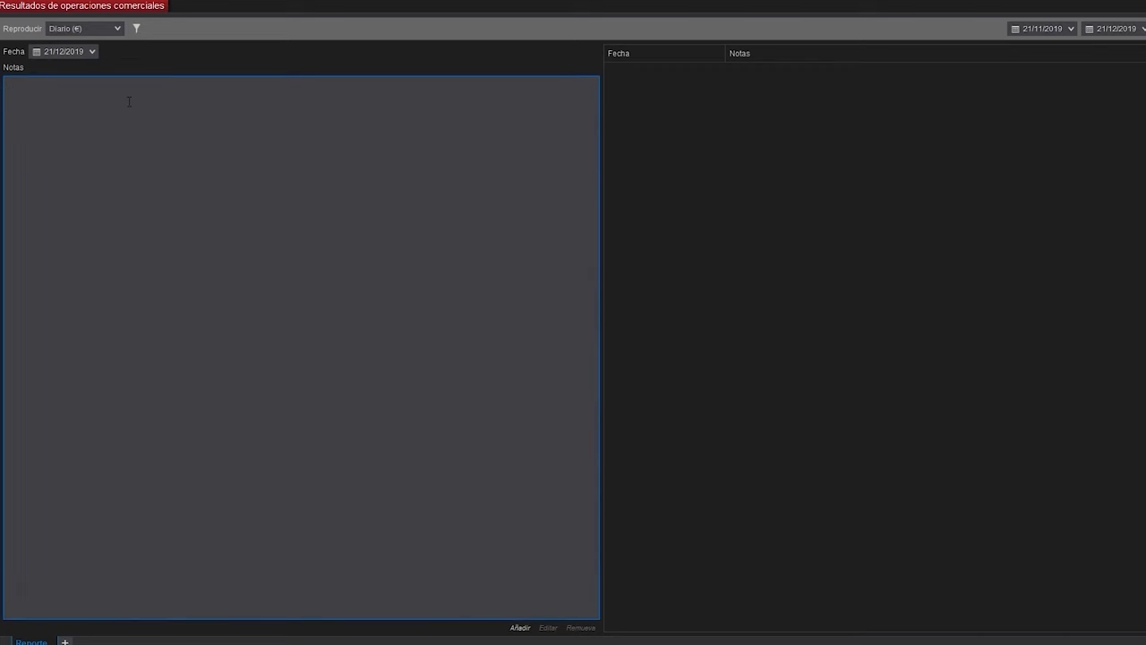
{"action": "type", "text": "Hoy he entrado en compra"}
{"action": "left_click", "coordinate": [91, 53]}
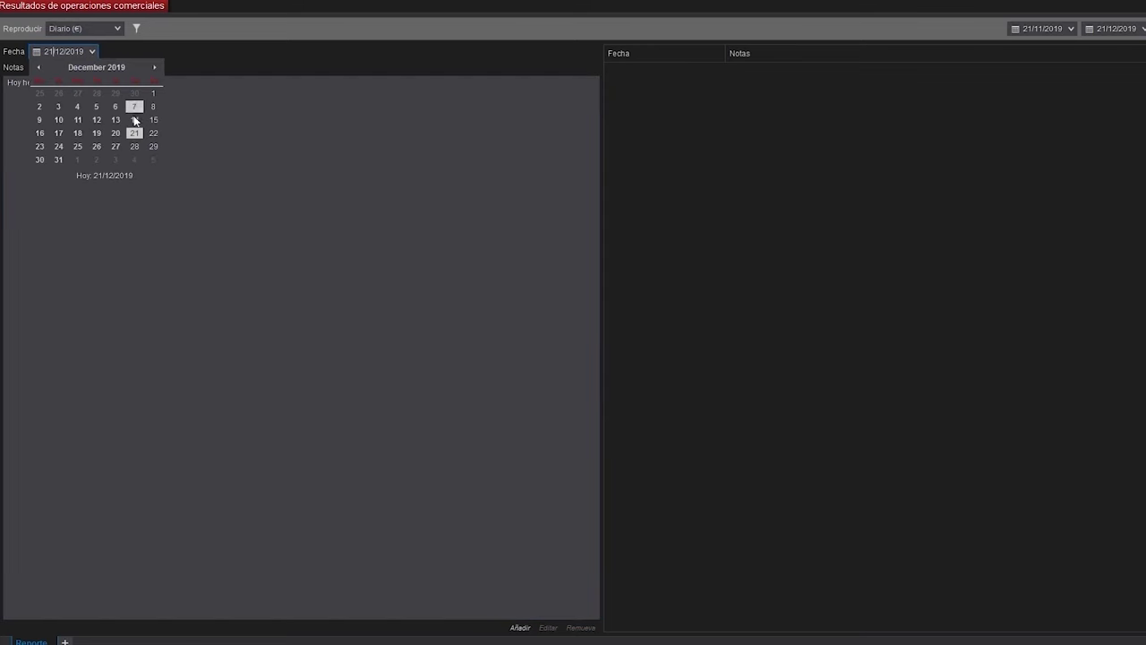
{"action": "left_click", "coordinate": [114, 133]}
{"action": "left_click", "coordinate": [124, 107]}
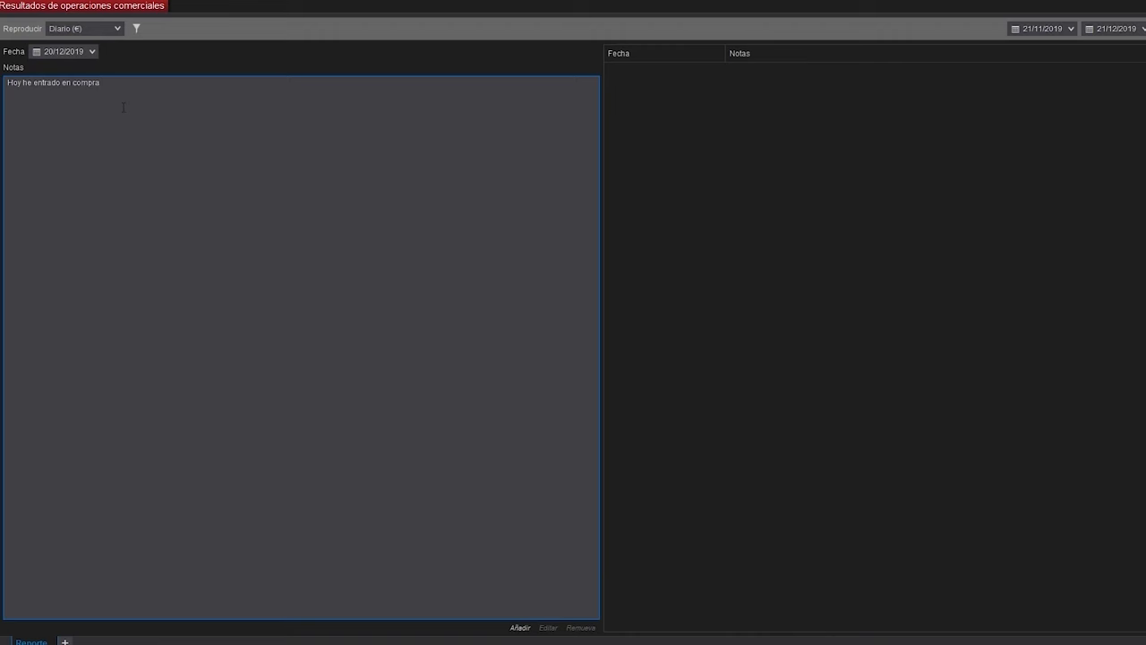
Switch the report to Resumen and export it to the desktop as an Excel file named Ninjatrader
{"action": "left_click", "coordinate": [110, 31]}
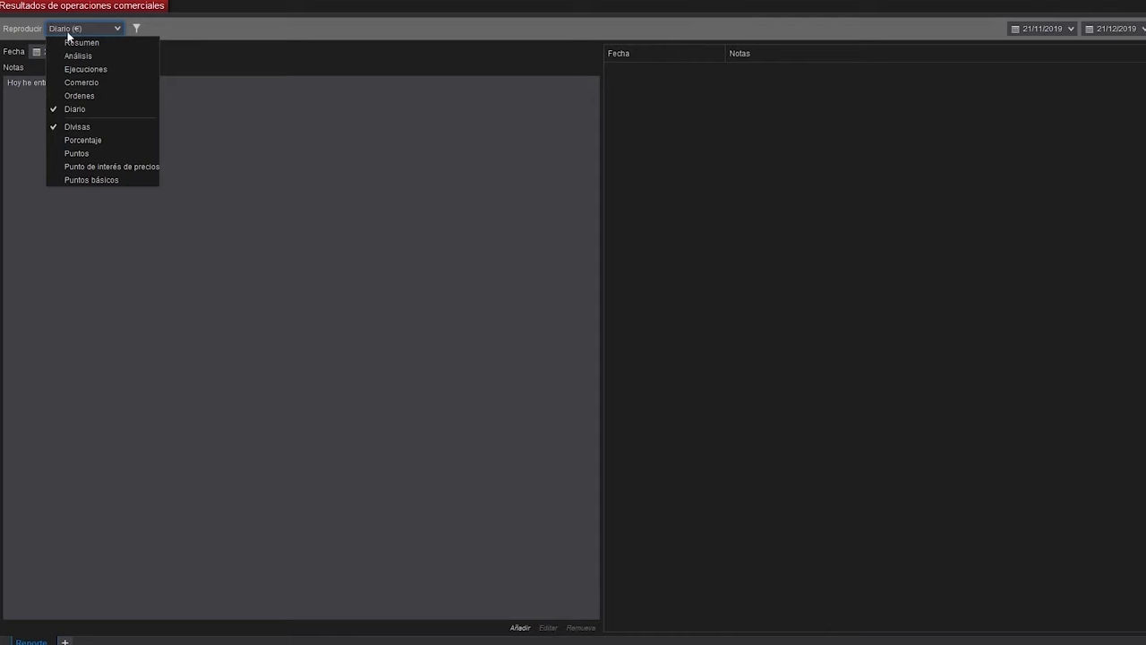
{"action": "left_click", "coordinate": [81, 43]}
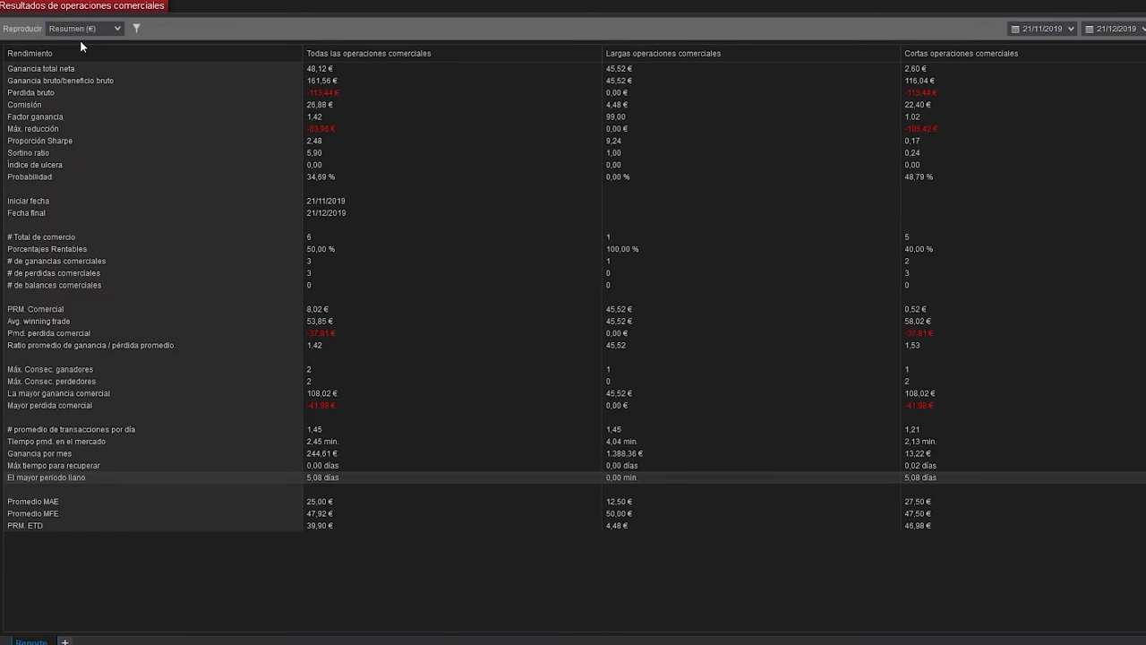
{"action": "right_click", "coordinate": [408, 584]}
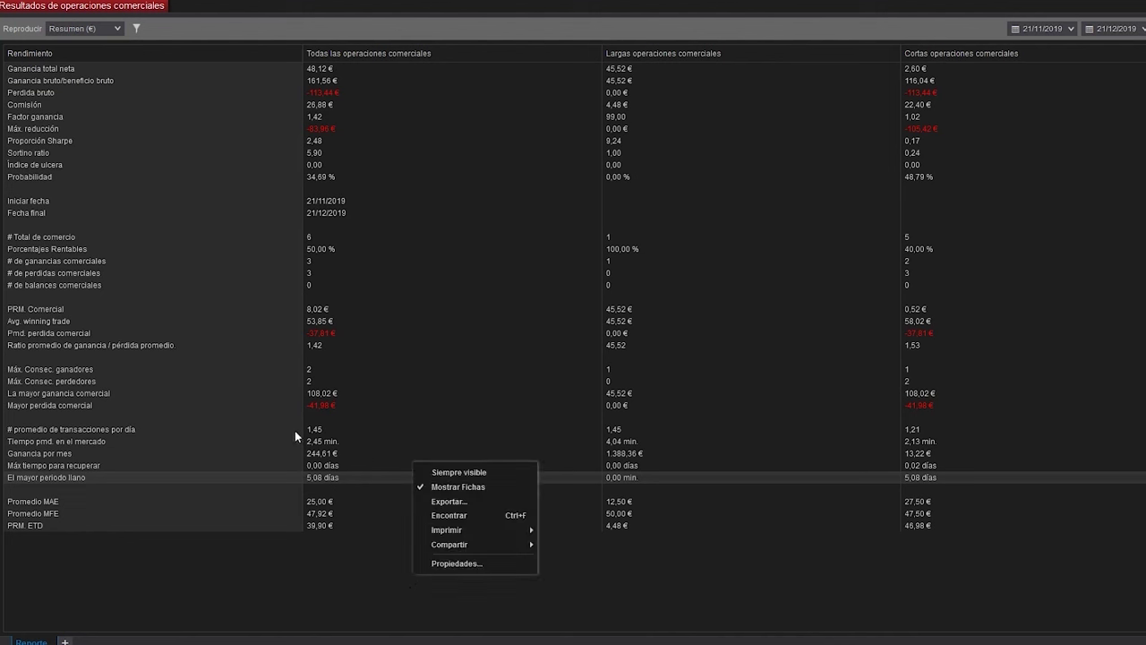
{"action": "left_click", "coordinate": [491, 502]}
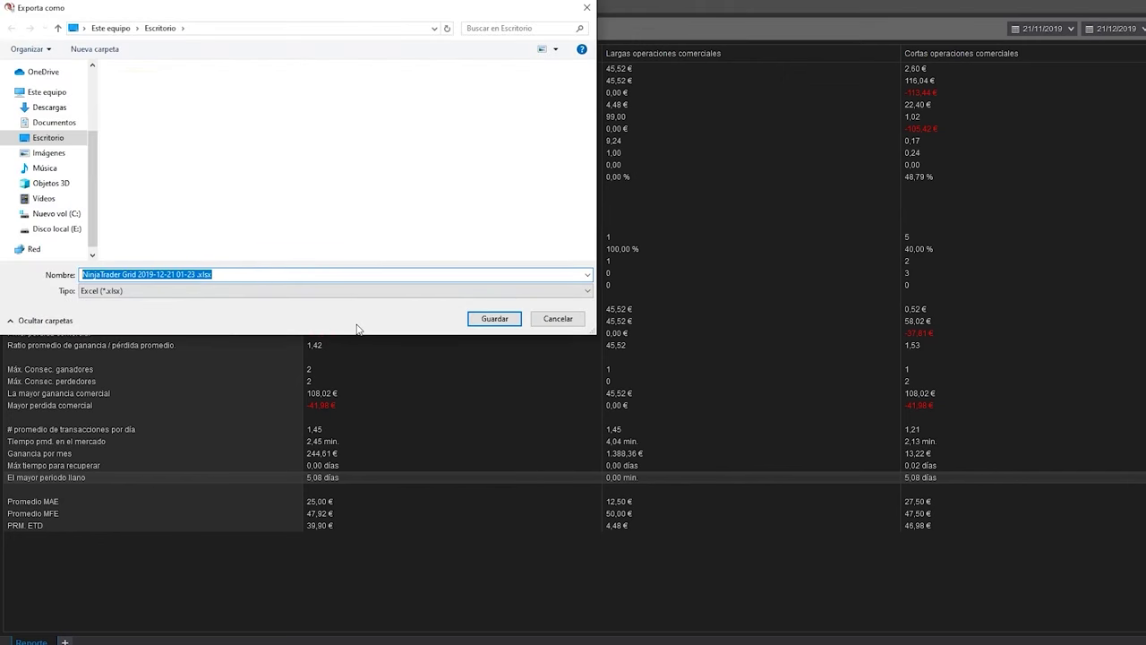
{"action": "type", "text": "N"}
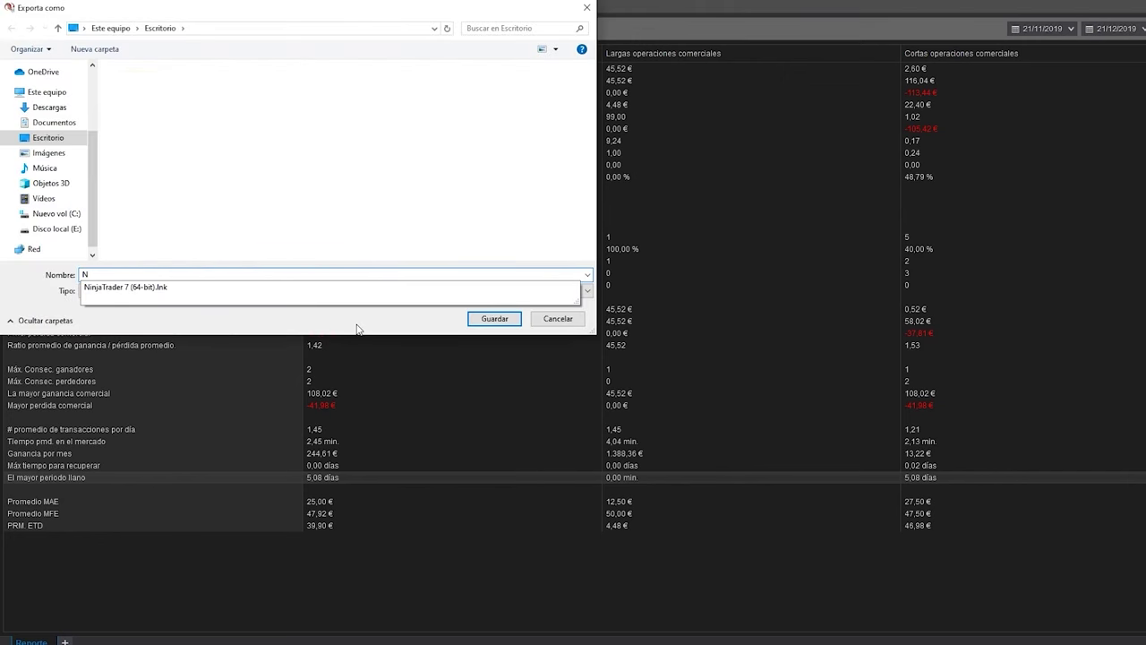
{"action": "type", "text": "injatrader"}
{"action": "left_click", "coordinate": [511, 318]}
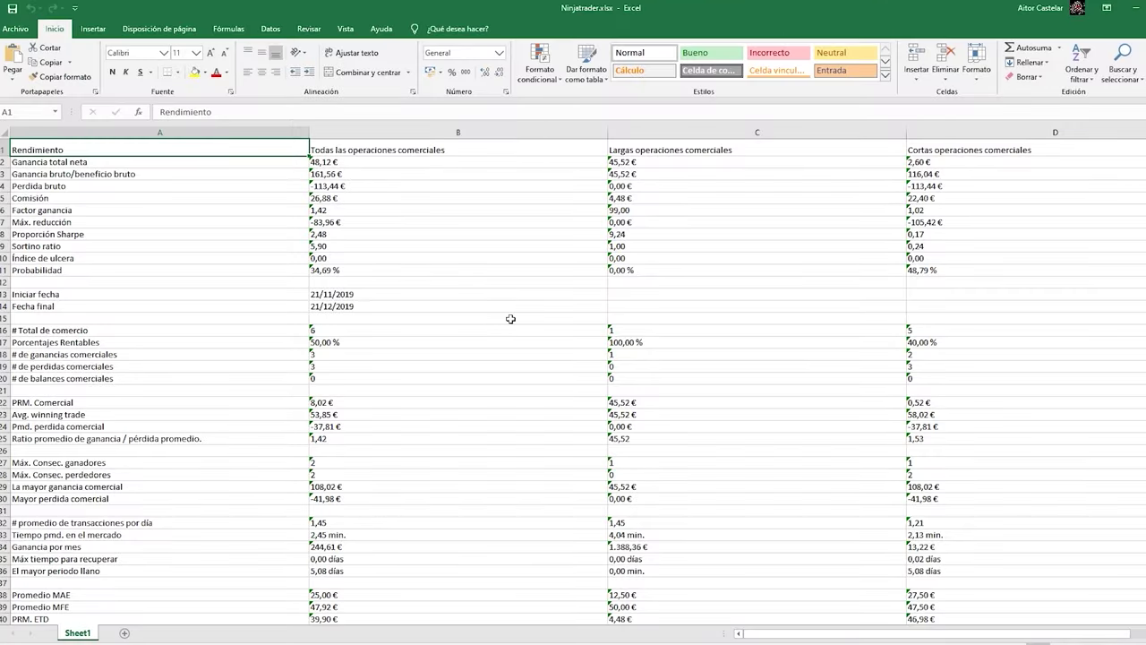
Look through the exported summary in Excel and return to the NinjaTrader report
{"action": "scroll", "coordinate": [1140, 284], "scroll_direction": "down", "scroll_amount": 1}
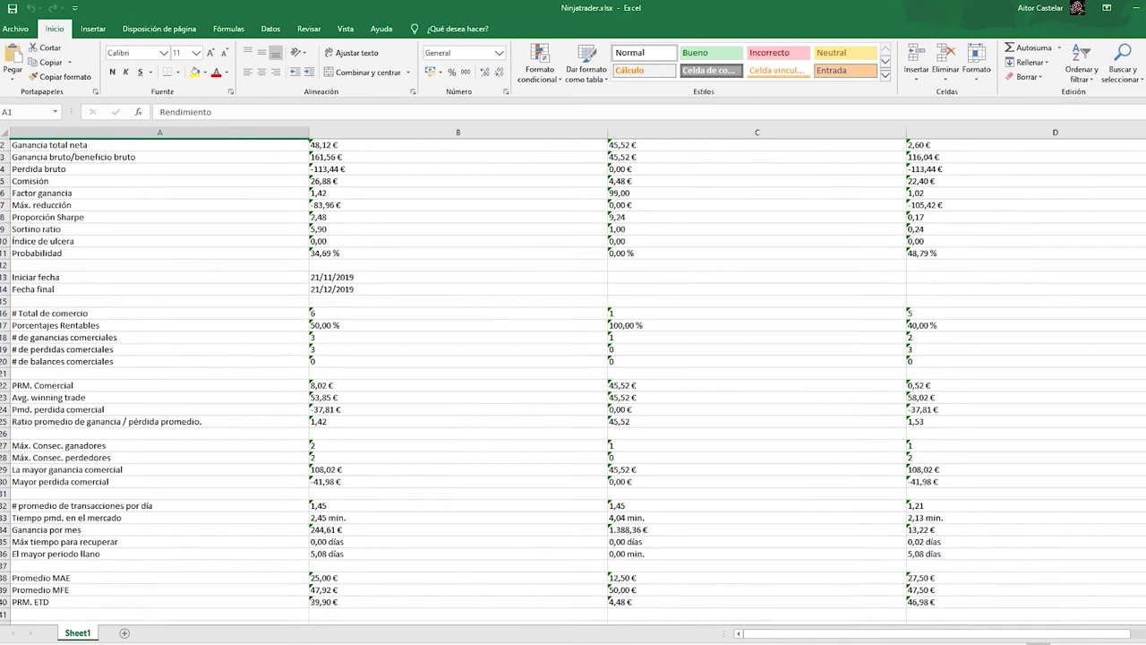
{"action": "scroll", "coordinate": [573, 381], "scroll_direction": "up", "scroll_amount": 1}
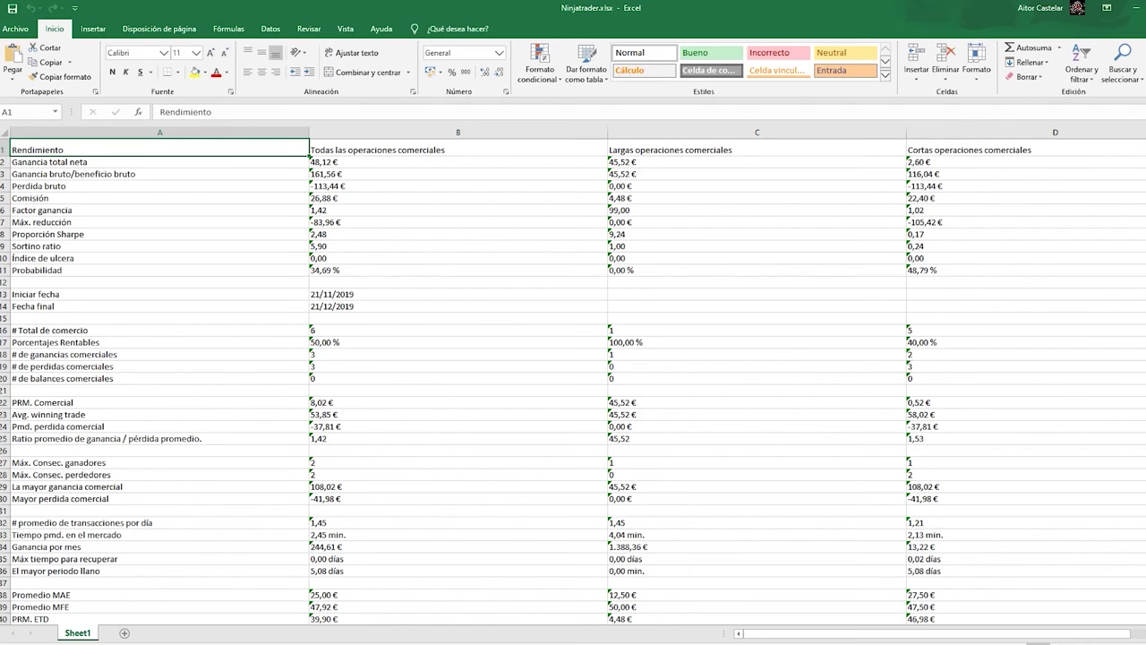
{"action": "left_click", "coordinate": [611, 604]}
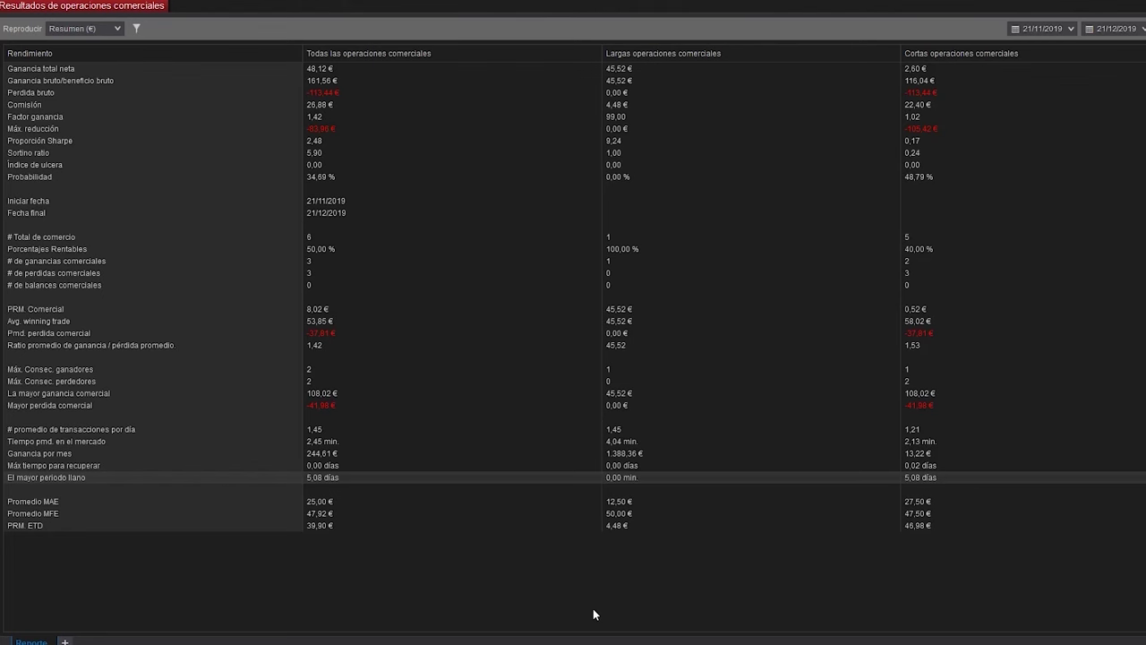
Check the print options for the Resumen report, including printing the whole window
{"action": "right_click", "coordinate": [358, 584]}
{"action": "mouse_move", "coordinate": [403, 539]}
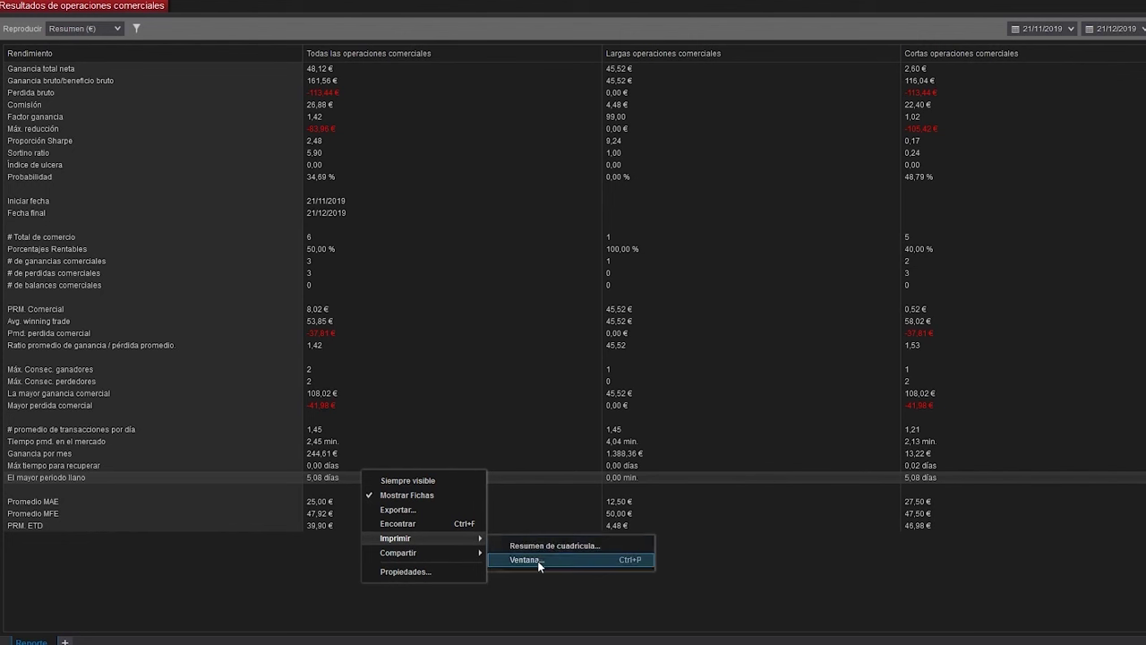
{"action": "left_click", "coordinate": [540, 563]}
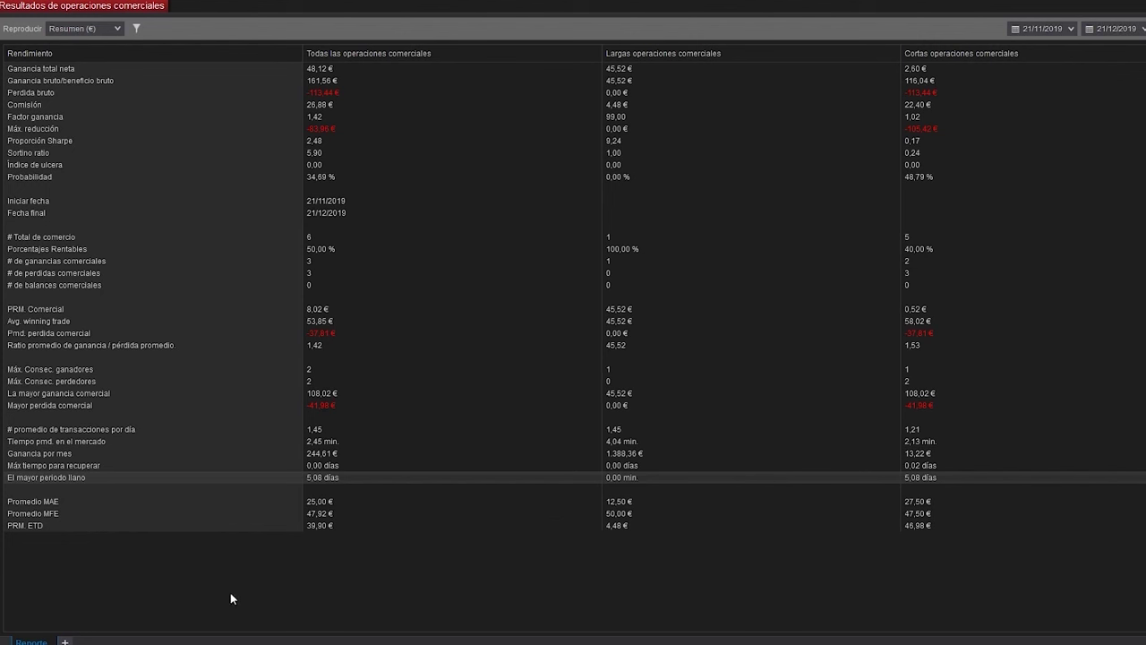
Examine the print options for the Análisis report without printing, and switch the report back to Resumen
{"action": "left_click", "coordinate": [99, 28]}
{"action": "left_click", "coordinate": [78, 56]}
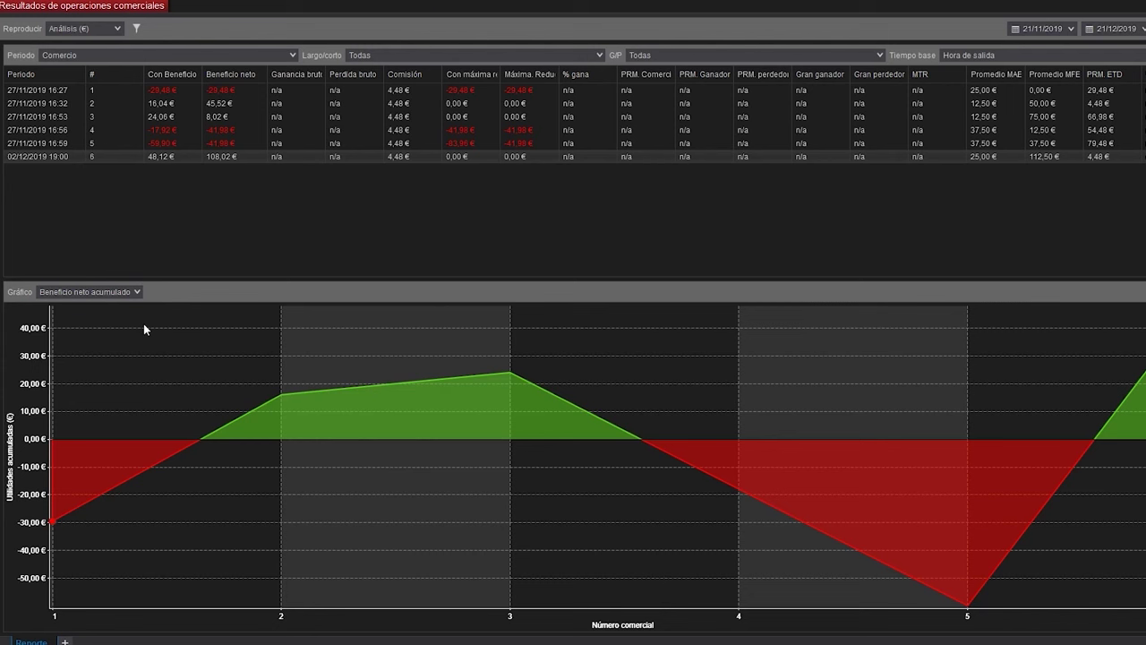
{"action": "right_click", "coordinate": [144, 257]}
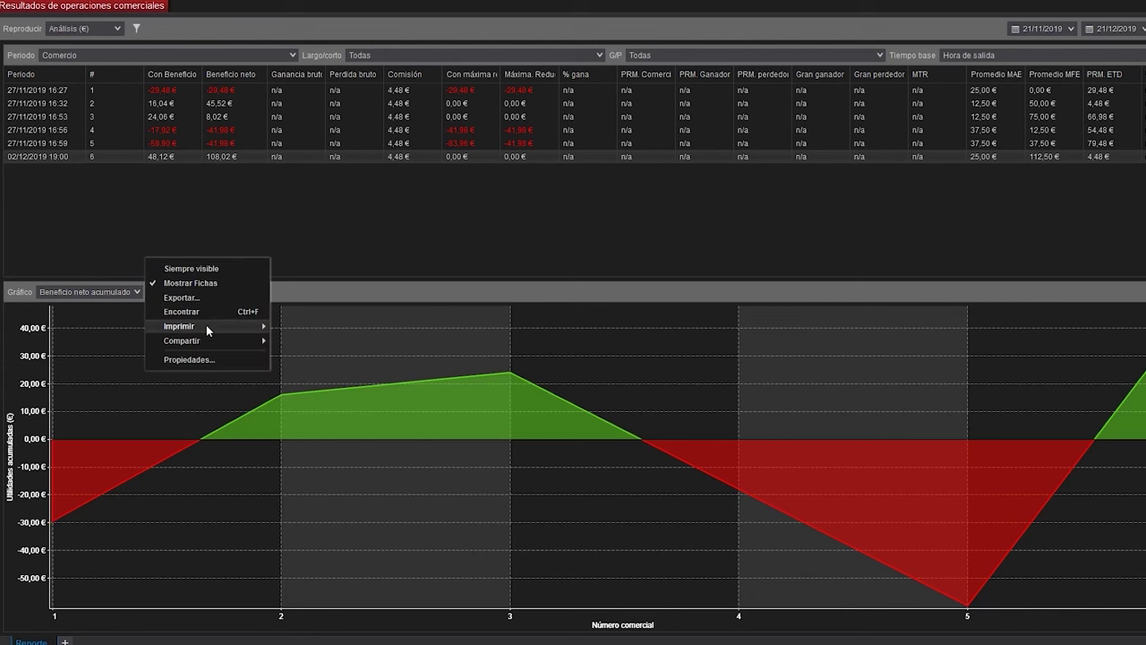
{"action": "mouse_move", "coordinate": [207, 329]}
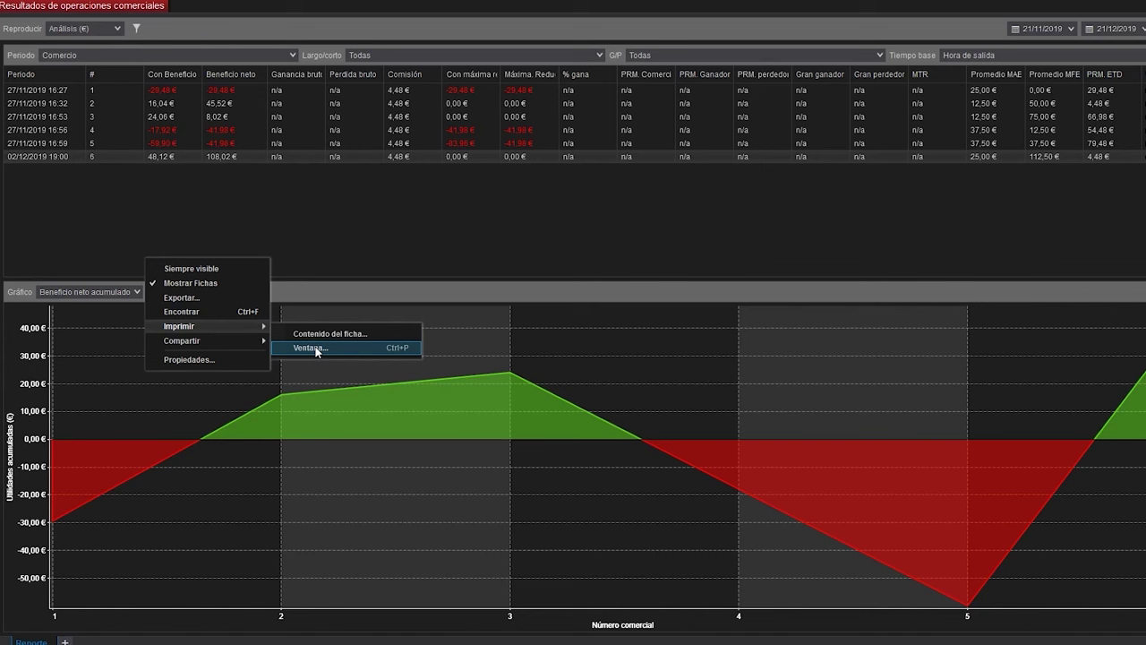
{"action": "left_click", "coordinate": [385, 230]}
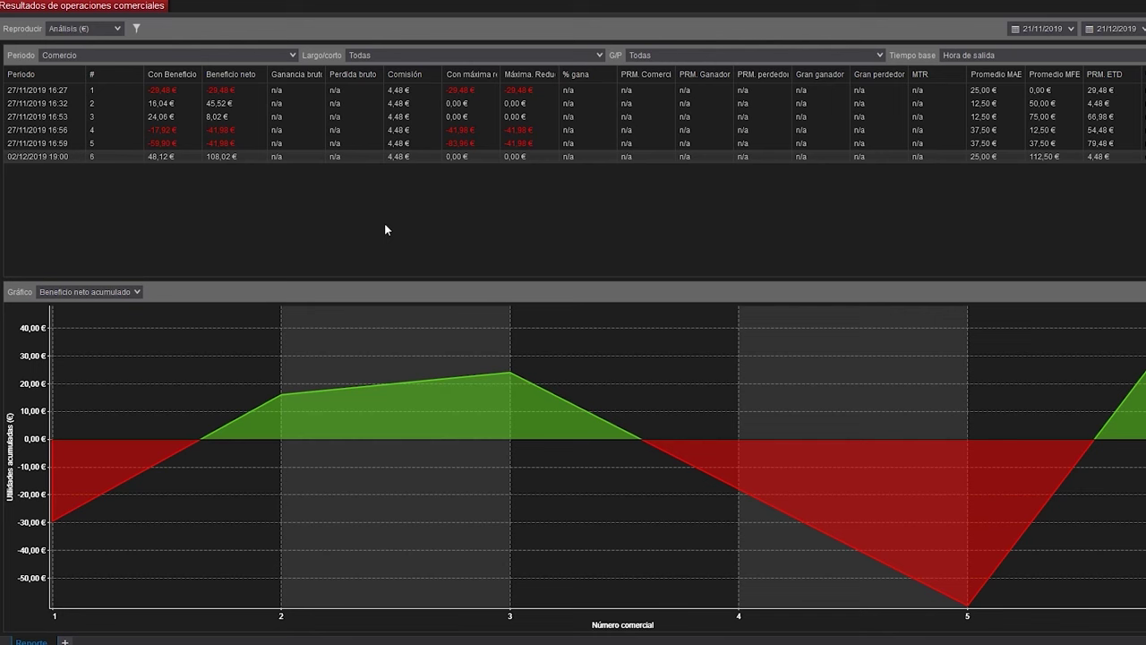
{"action": "left_click", "coordinate": [114, 27]}
{"action": "left_click", "coordinate": [114, 39]}
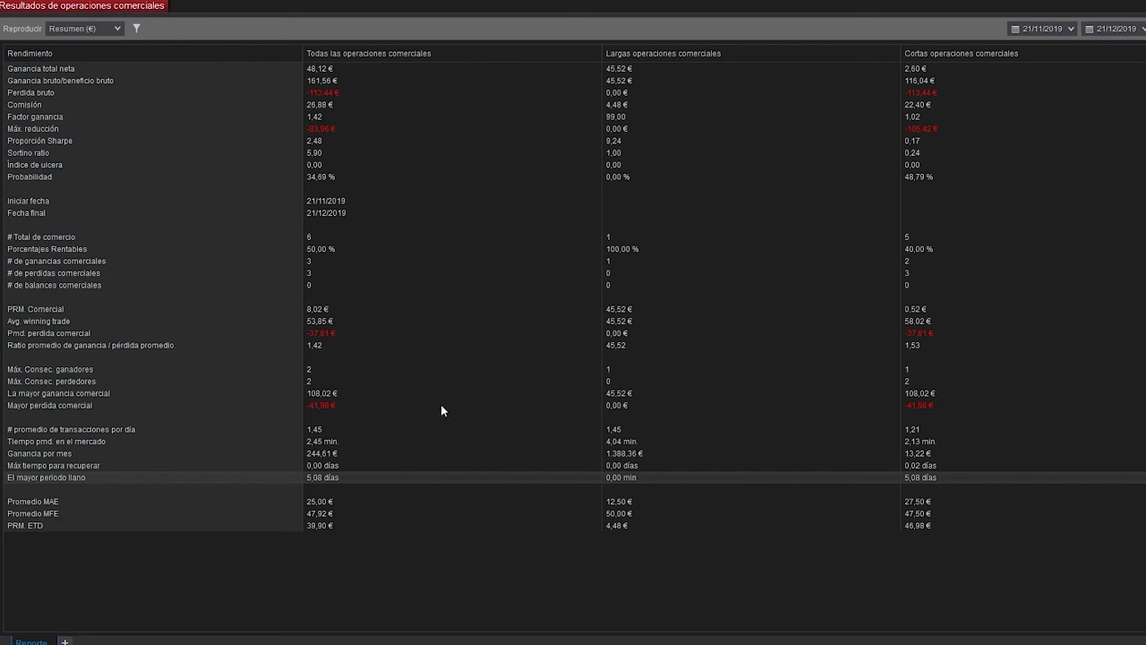
Read the glossary of NinjaTrader account terms in a maximized Word window and return to the NinjaTrader results report
{"action": "left_click", "coordinate": [608, 639]}
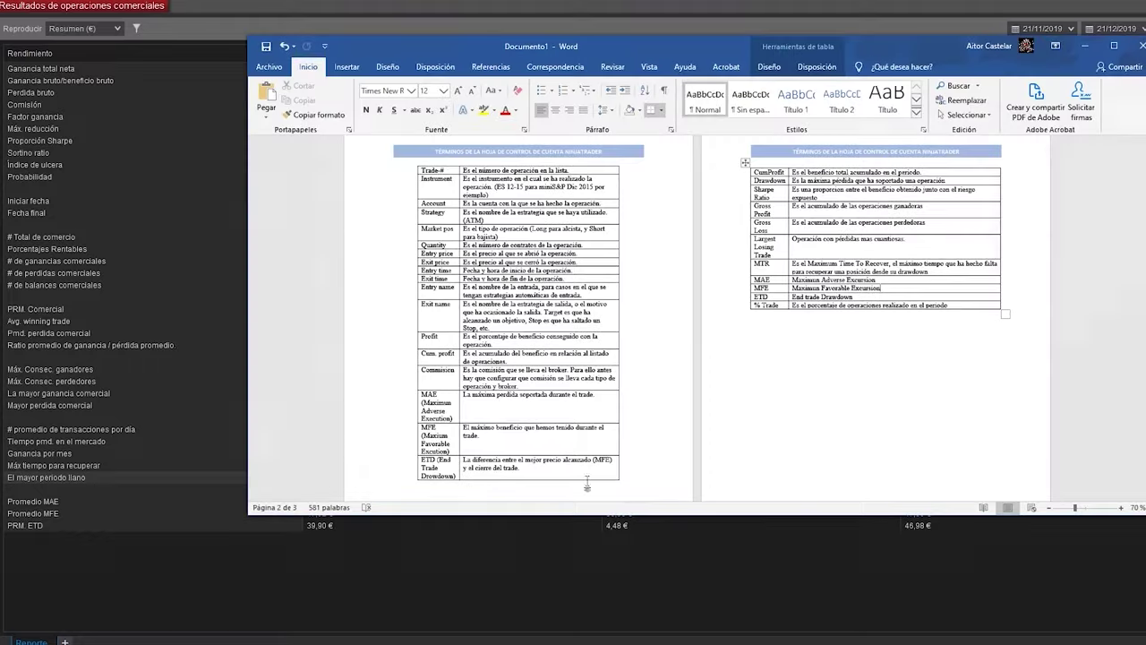
{"action": "left_click", "coordinate": [1113, 45]}
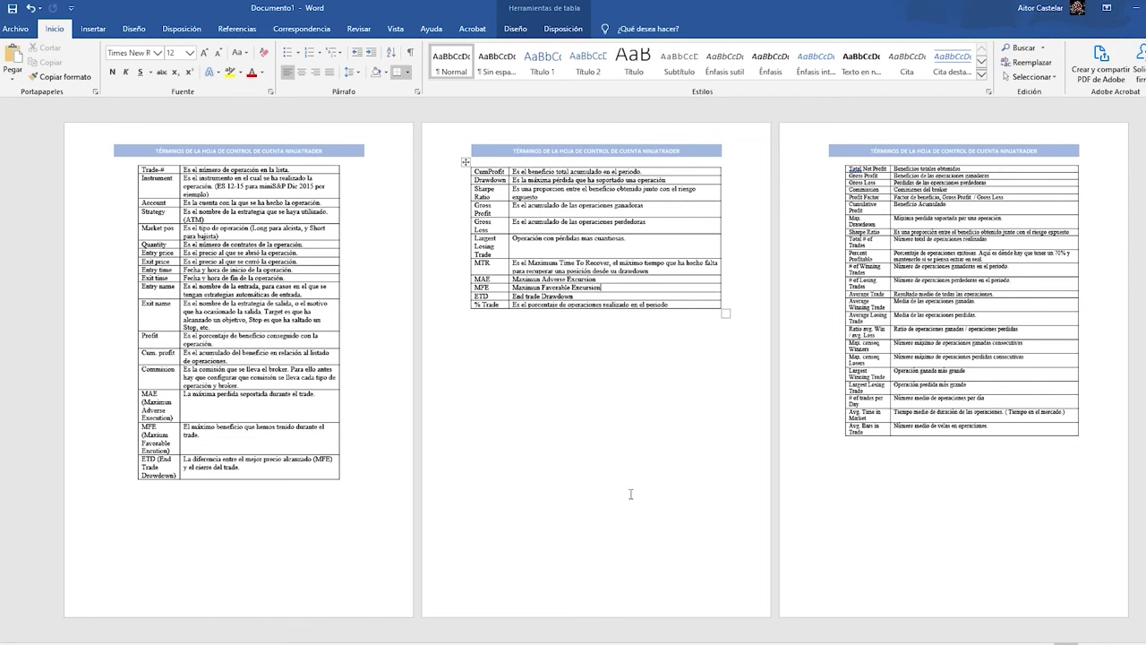
{"action": "mouse_move", "coordinate": [475, 643]}
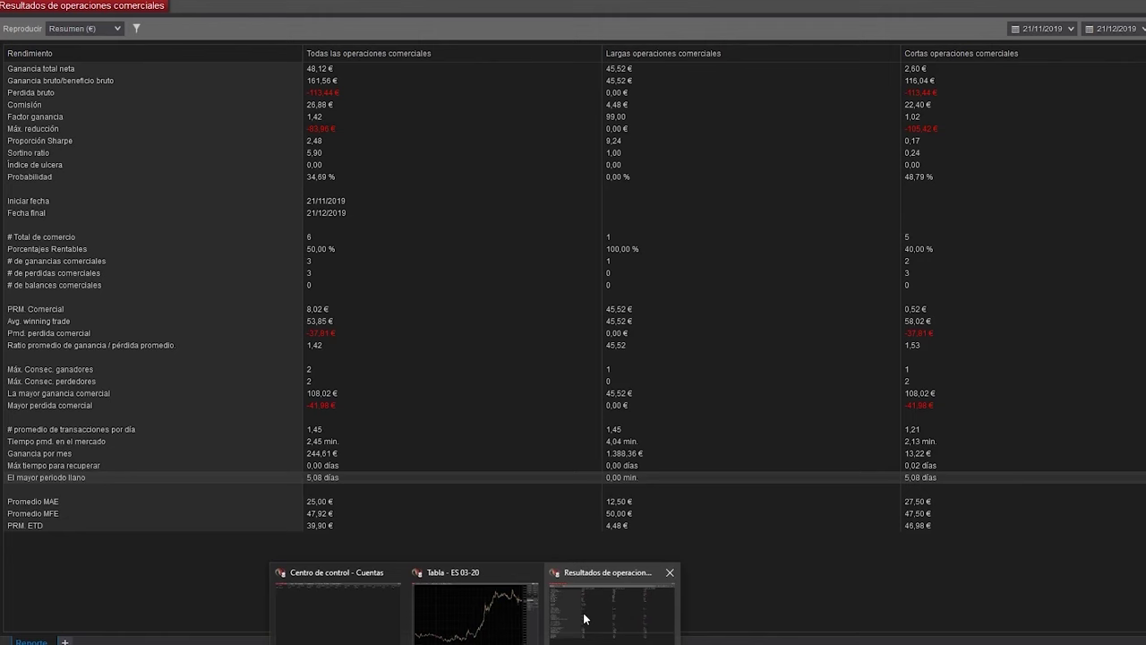
{"action": "left_click", "coordinate": [583, 613]}
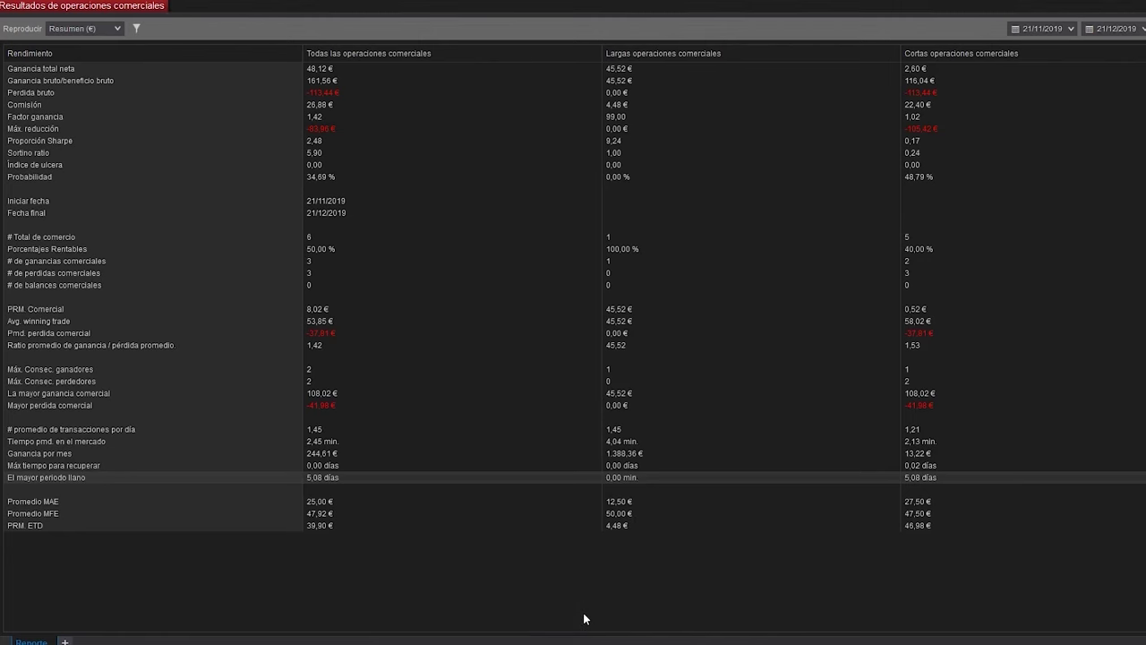